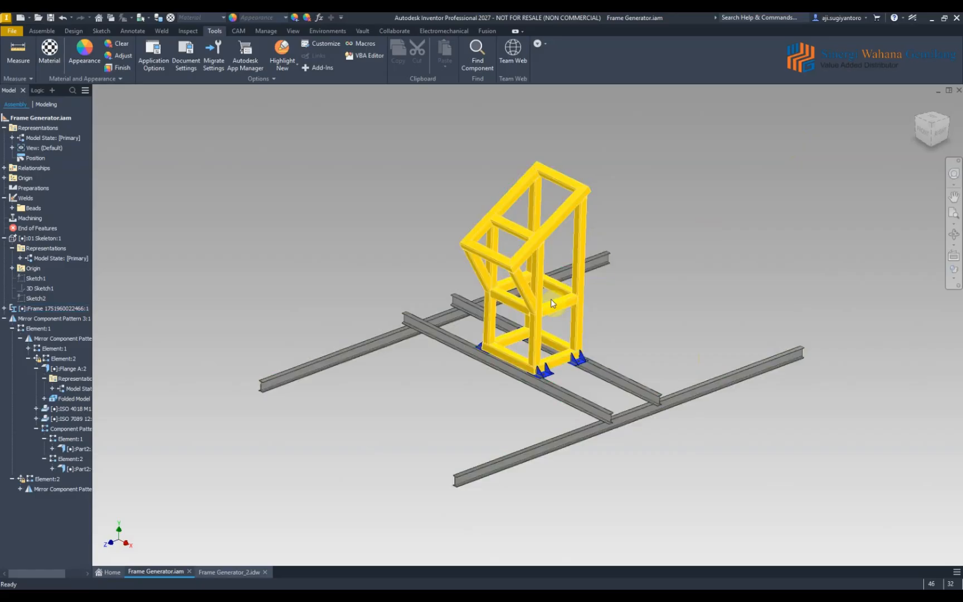
Switch to the Frame Generator_2 drawing, examine its parts list and shift the isometric view slightly down and left on the sheet
middle_drag(697, 317, 706, 315)
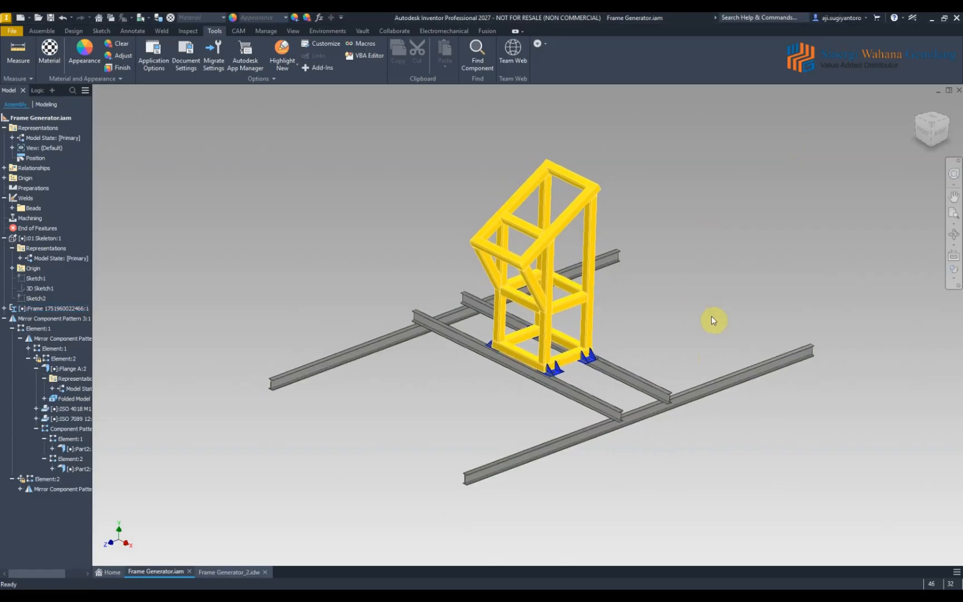
click(247, 573)
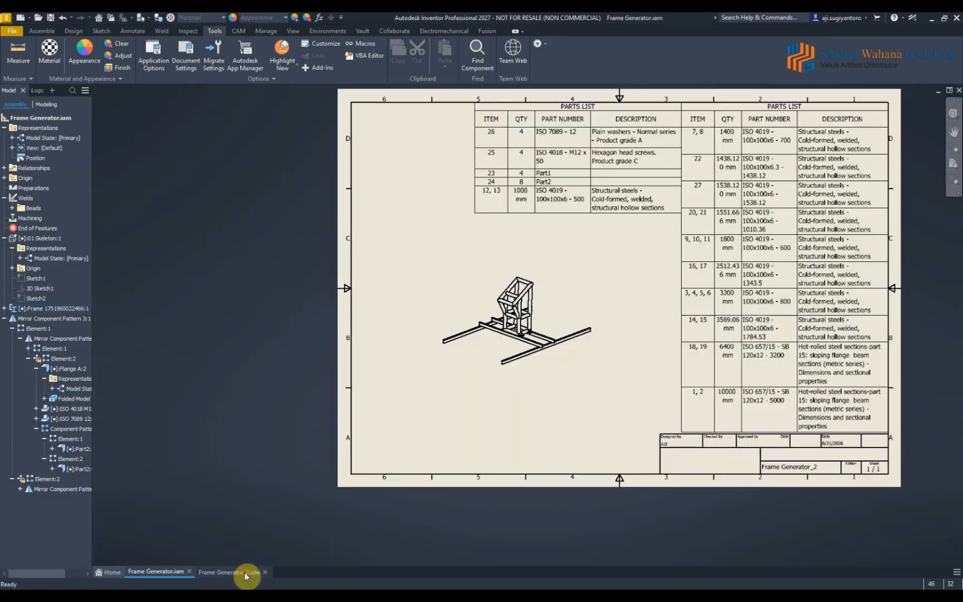
scroll(784, 261, down, 4)
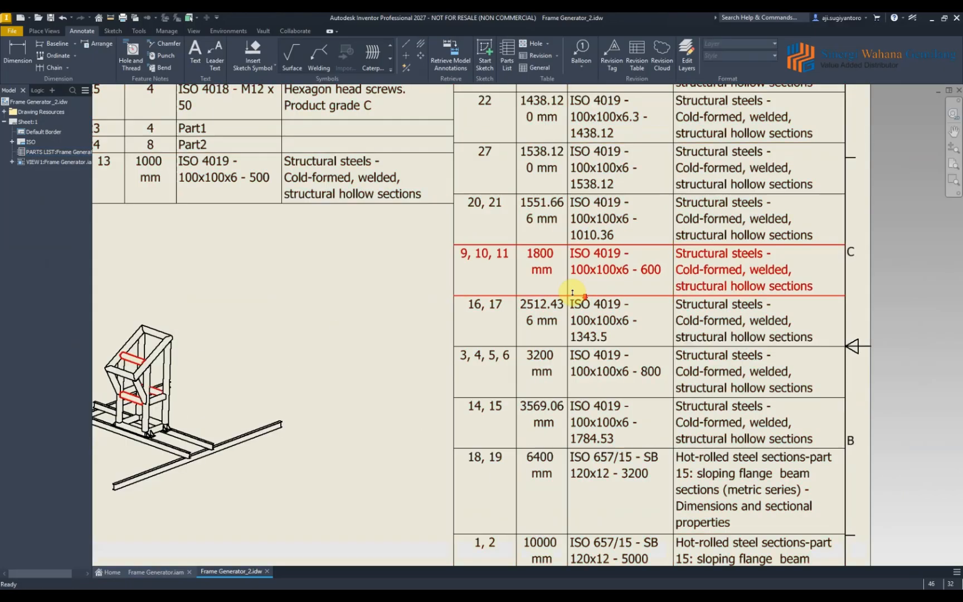
scroll(483, 257, up, 3)
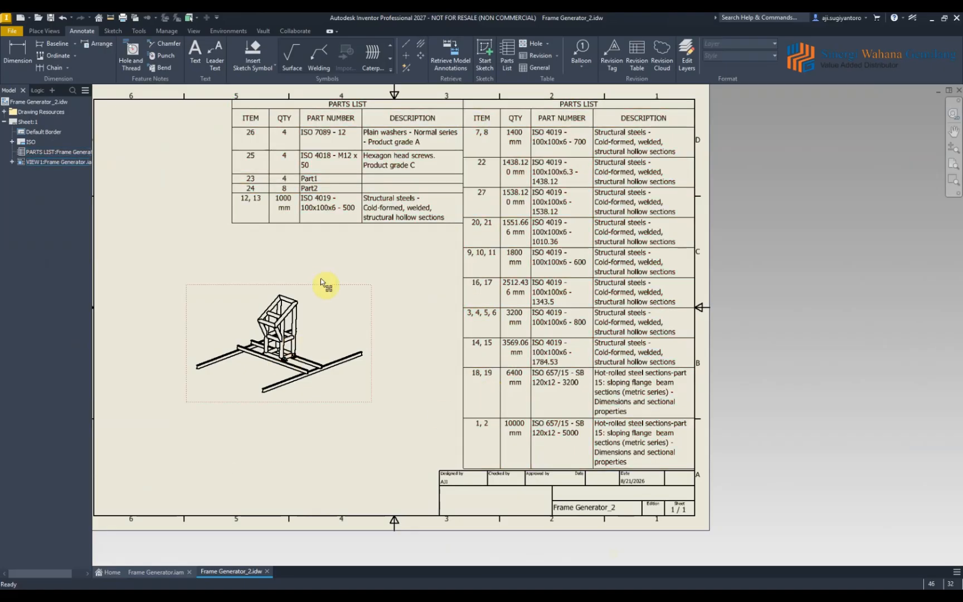
drag(322, 281, 304, 316)
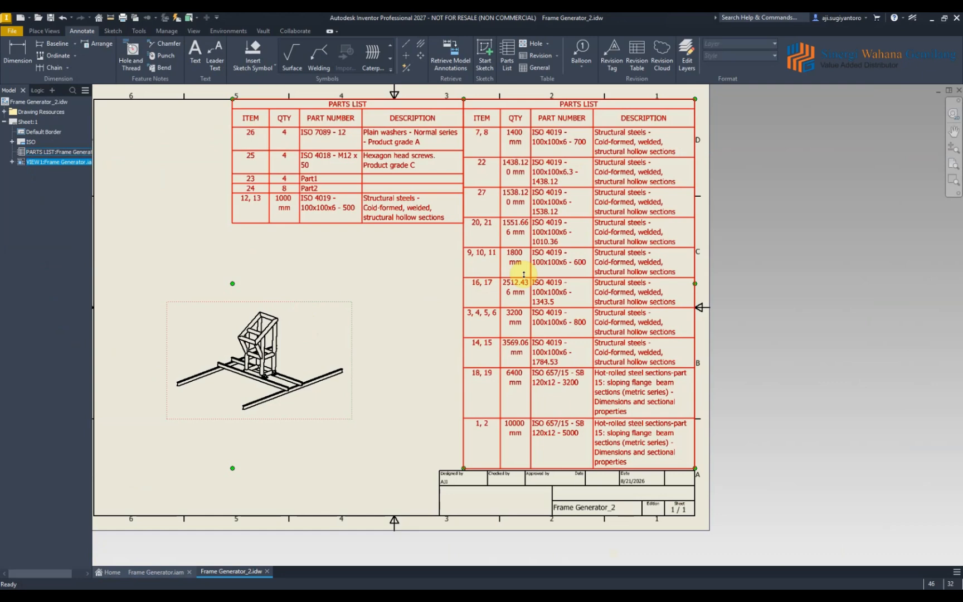
click(589, 281)
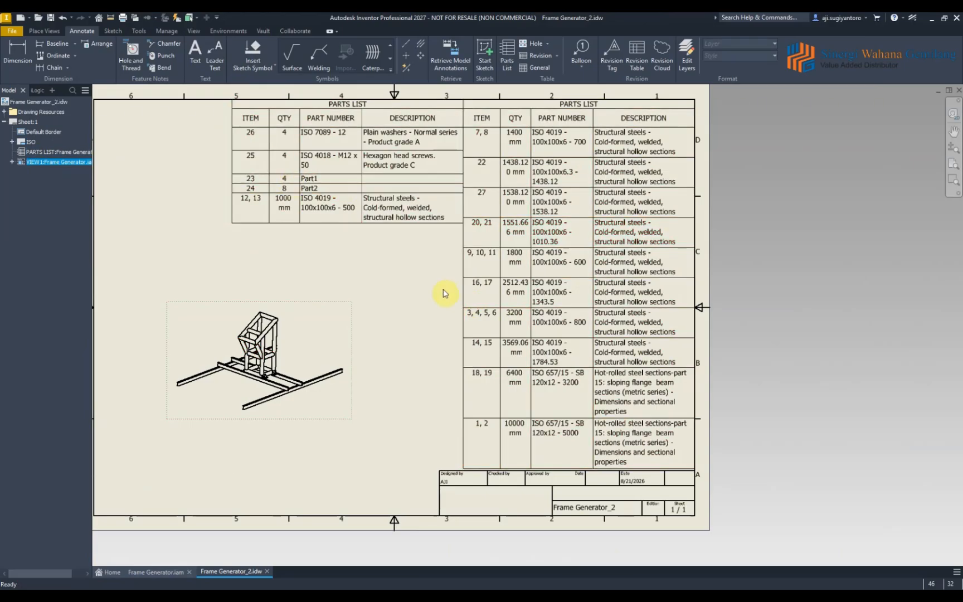
mouse_move(310, 371)
middle_down()
mouse_move(424, 428)
mouse_move(421, 389)
middle_up()
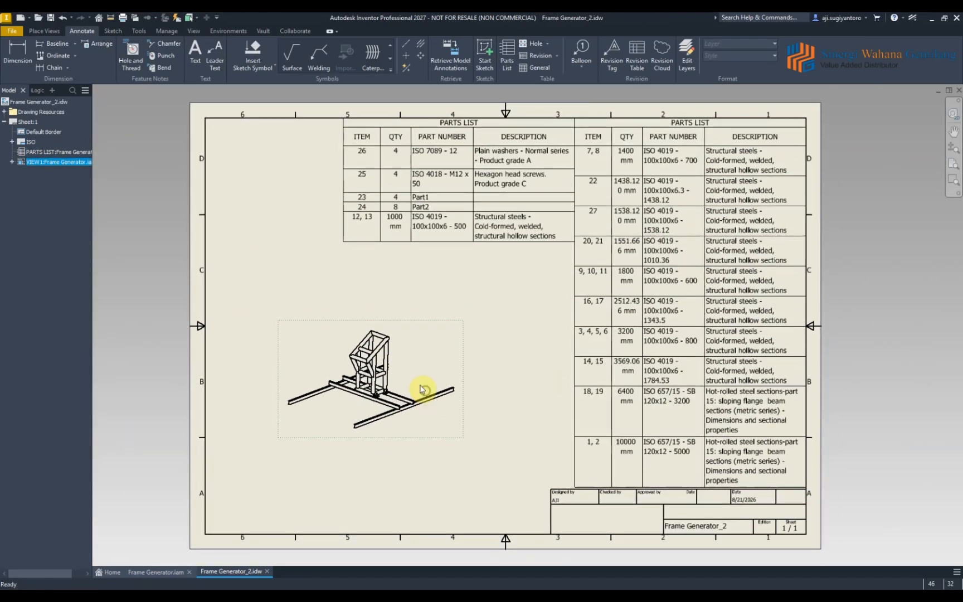
Return to the Frame Generator assembly, collapse the mirrored component pattern and expand the frame in the model tree to list its members
click(152, 571)
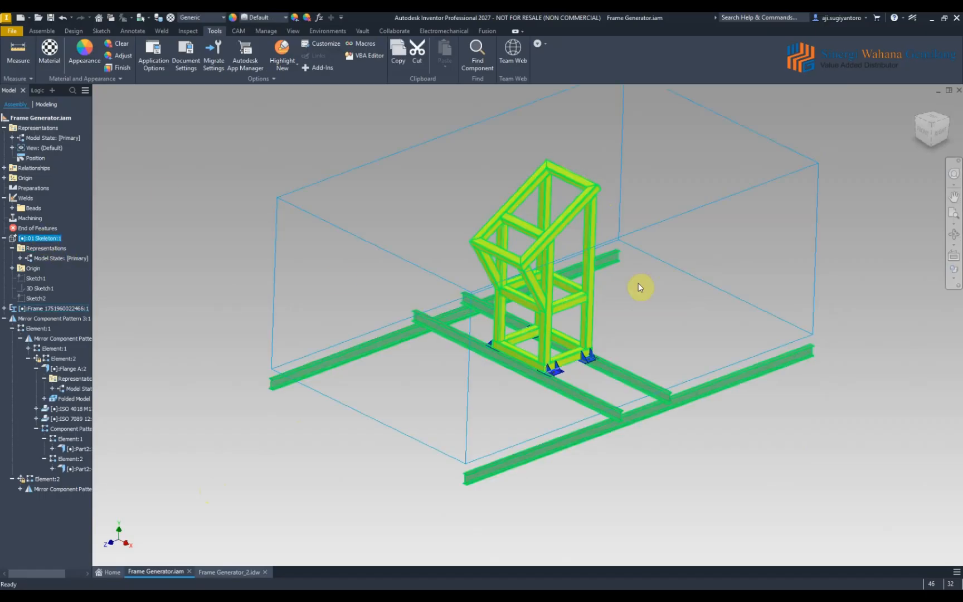
scroll(638, 412, up, 3)
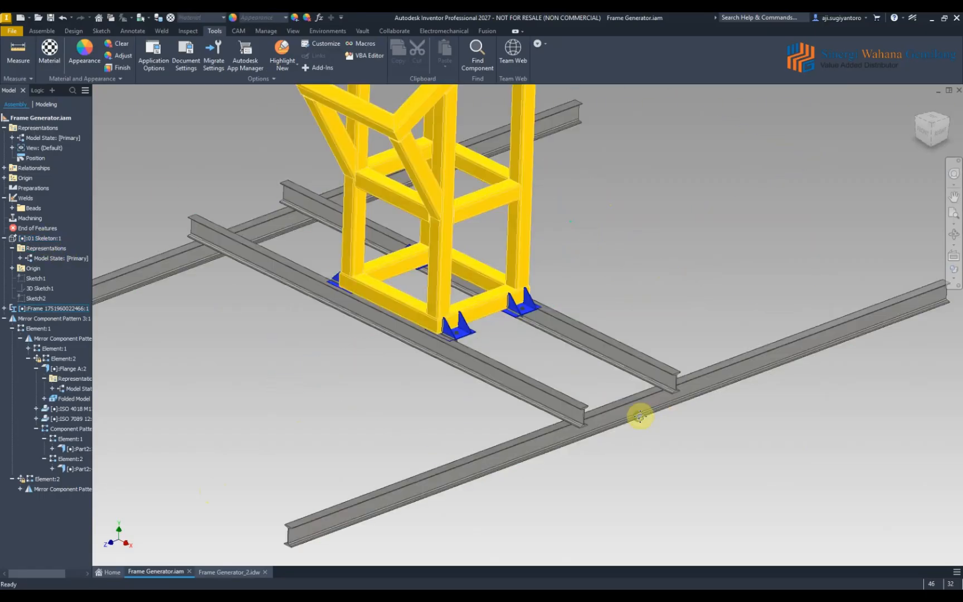
middle_drag(649, 393, 616, 458)
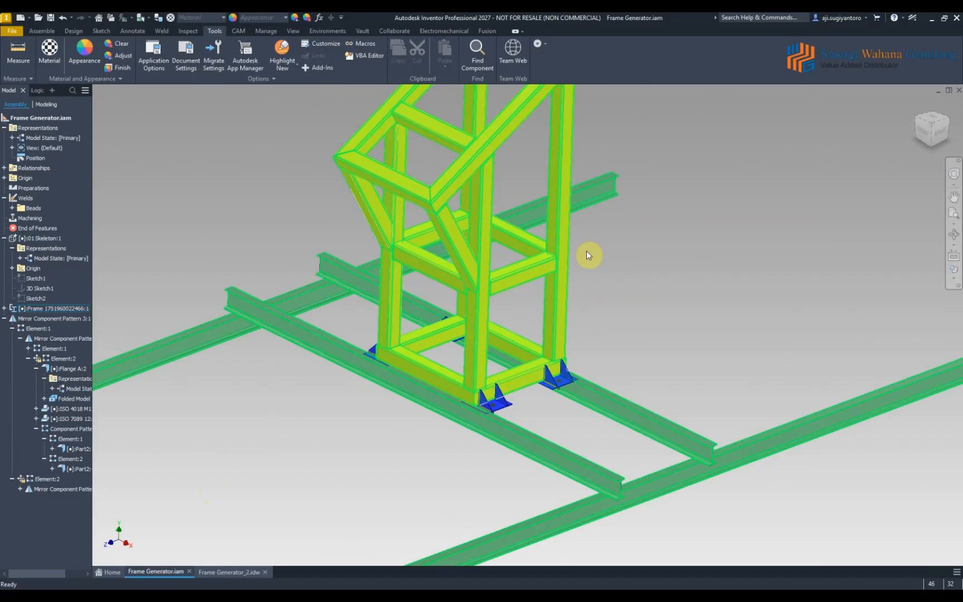
click(8, 308)
click(4, 318)
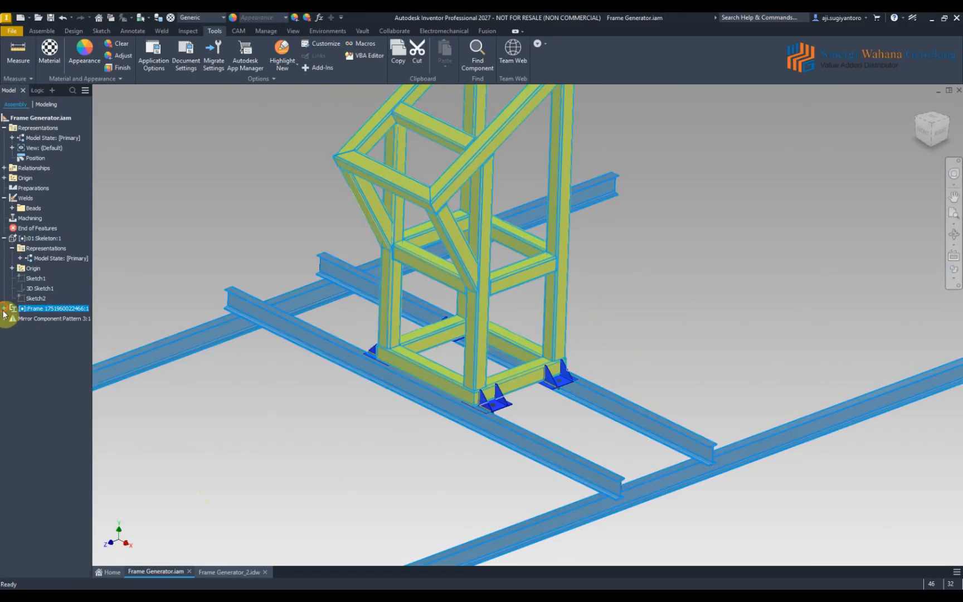
click(5, 308)
click(14, 501)
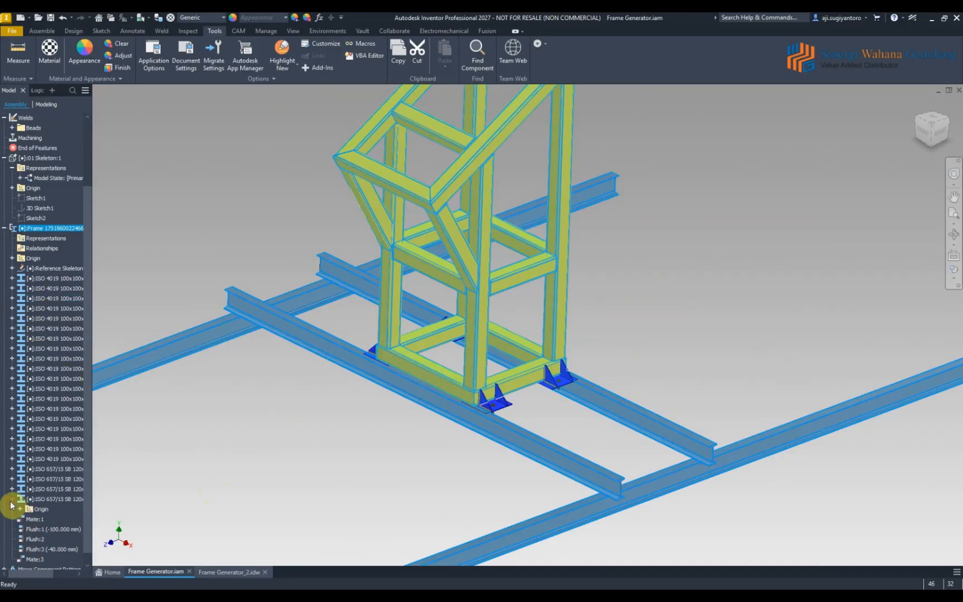
click(60, 459)
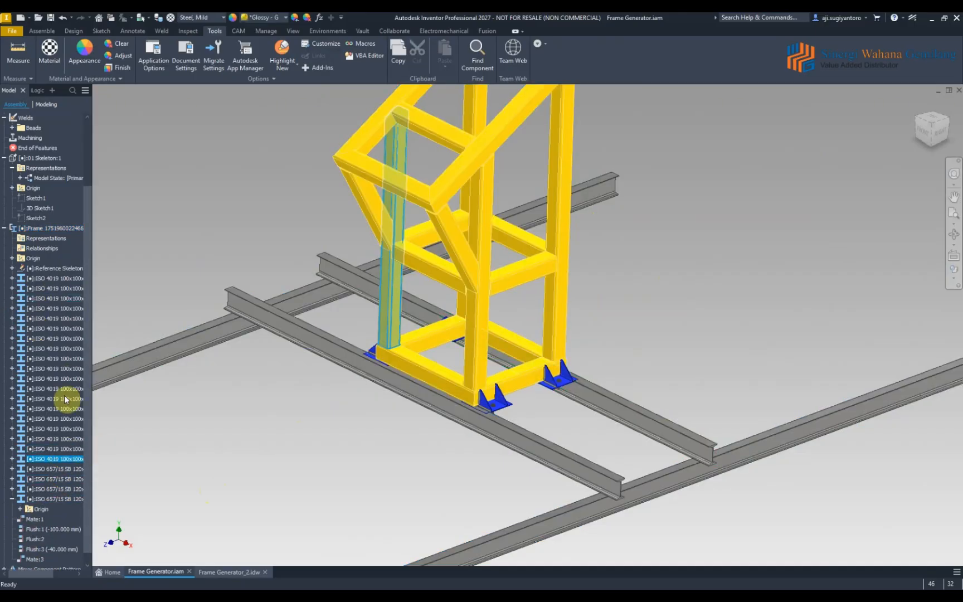
shift+click(62, 279)
double_click(63, 279)
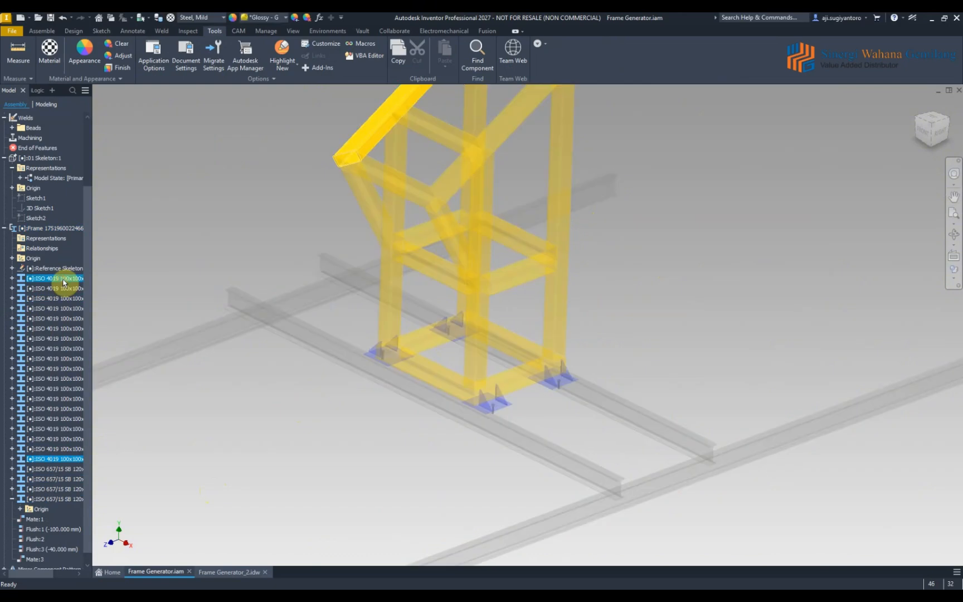
click(949, 56)
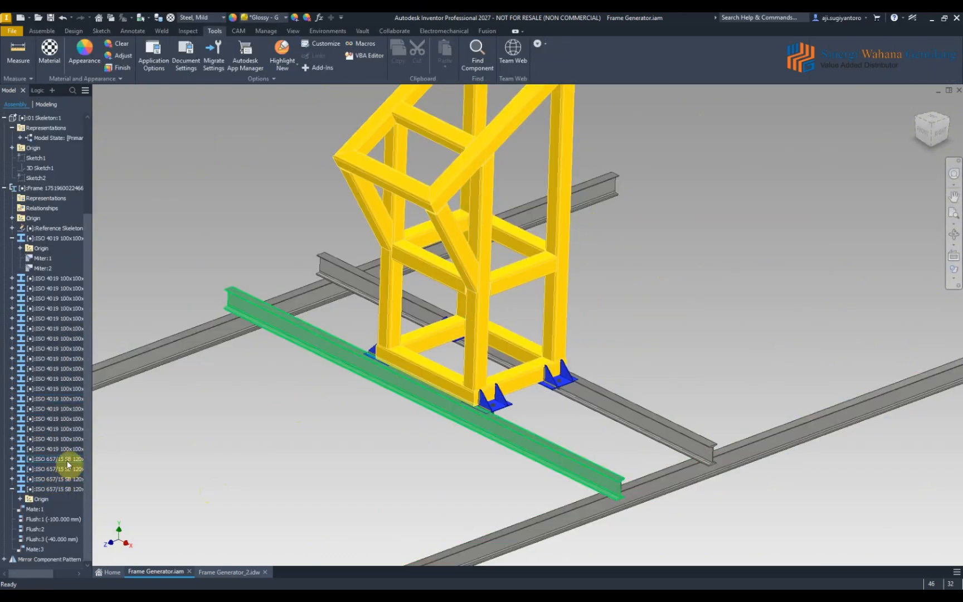
Highlight the ISO 657/15 beams, then the ISO 4019 hollow sections to examine which frame members share a profile, and clear the selection
click(64, 458)
shift+click(61, 491)
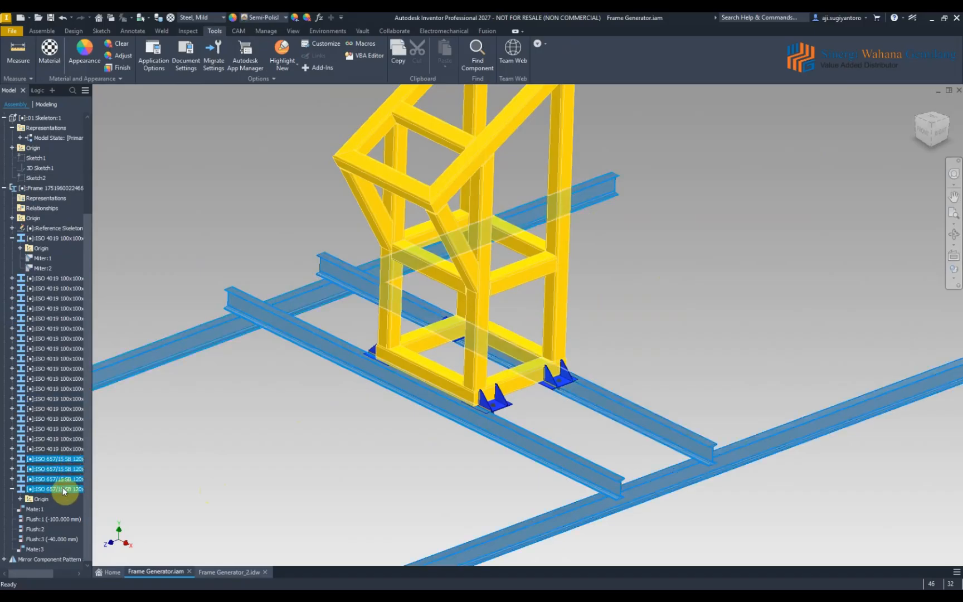
click(63, 448)
shift+click(68, 282)
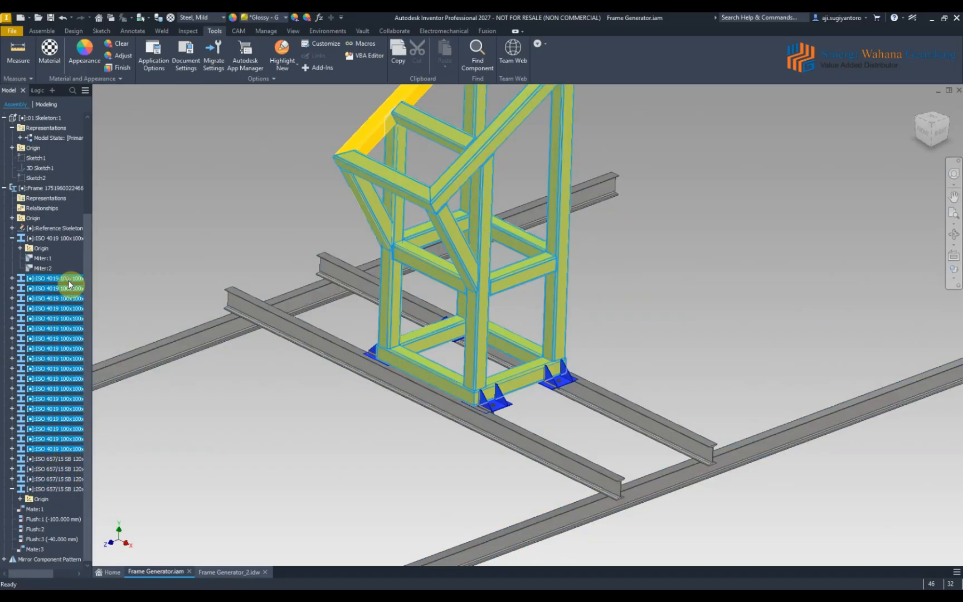
click(226, 209)
View the whole frame assembly and collapse the skeleton and frame entries in the model tree
middle_drag(226, 209, 289, 278)
scroll(289, 278, down, 3)
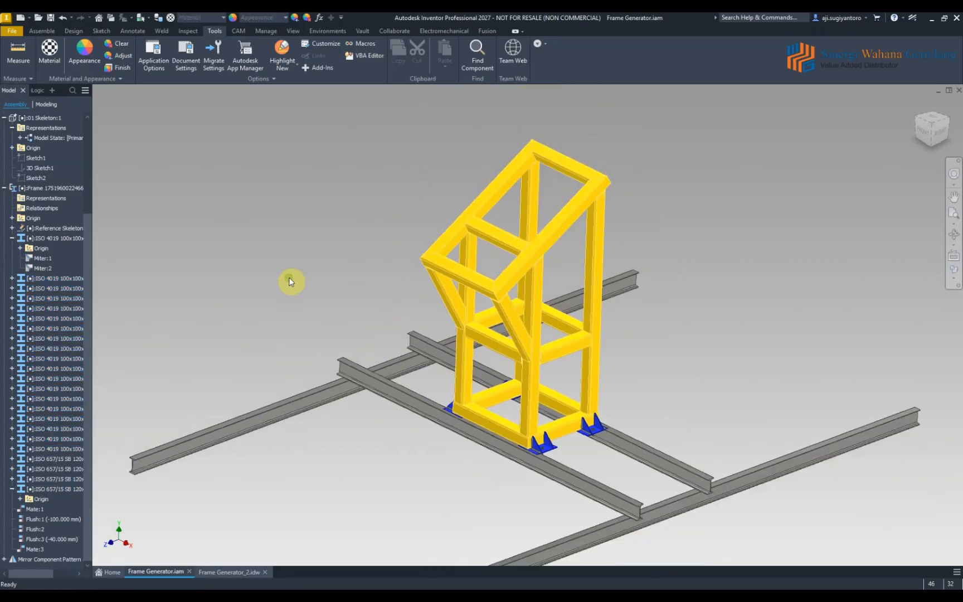
scroll(290, 281, down, 2)
scroll(39, 155, up, 3)
click(7, 209)
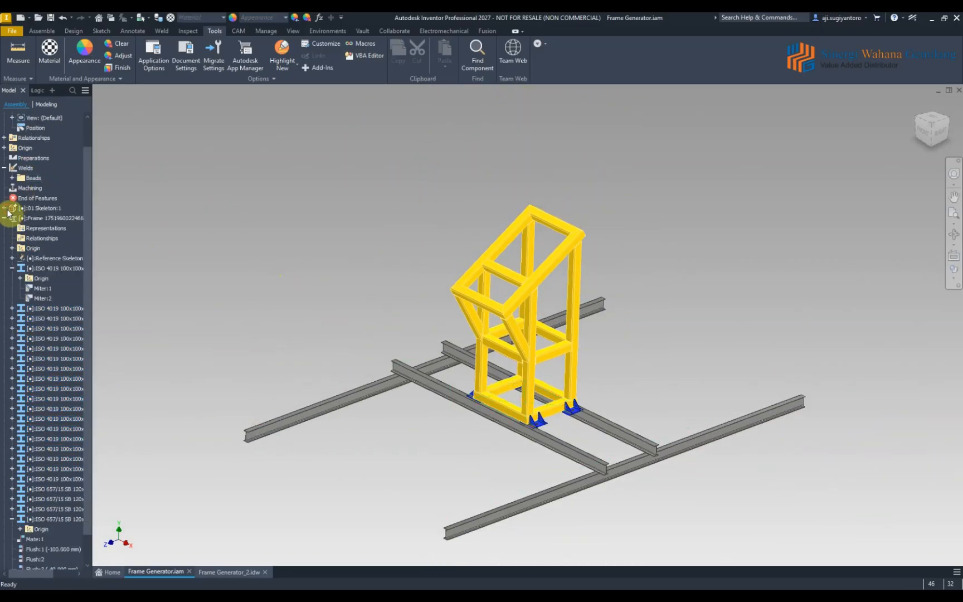
click(5, 218)
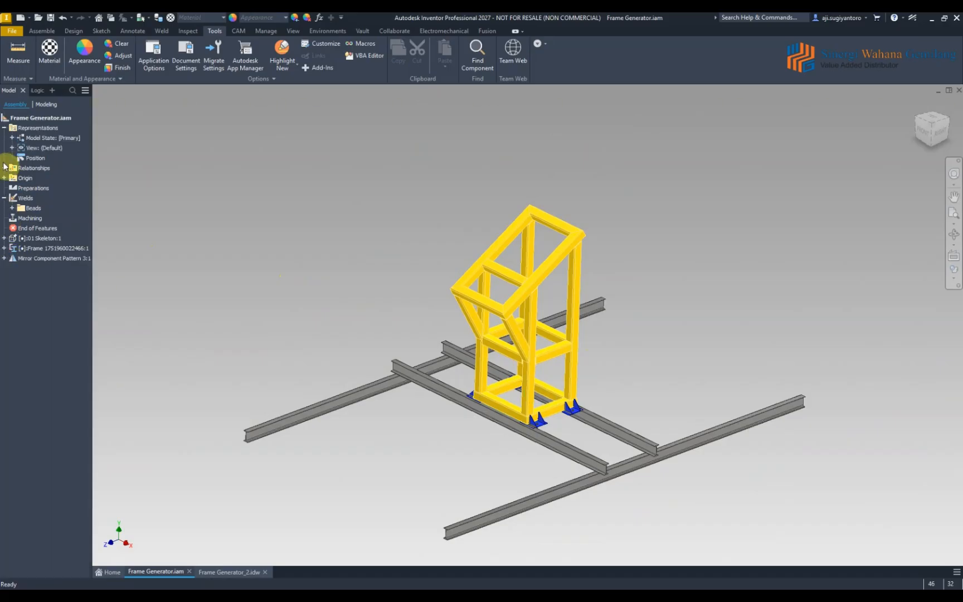
Create a new drawing of the assembly from the metric ISO.idw template and place an isometric base view in the sheet's lower left area
right_click(48, 118)
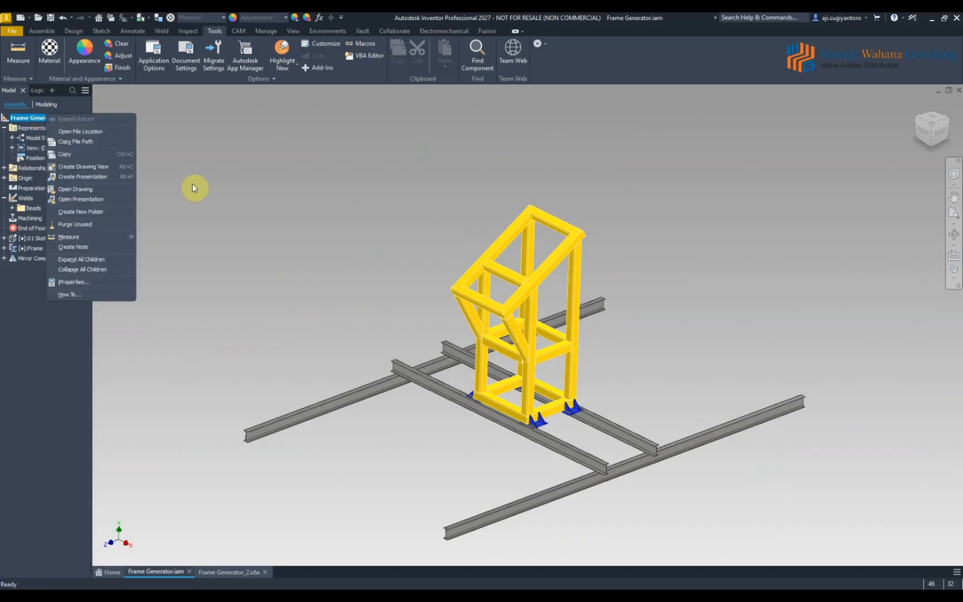
click(121, 167)
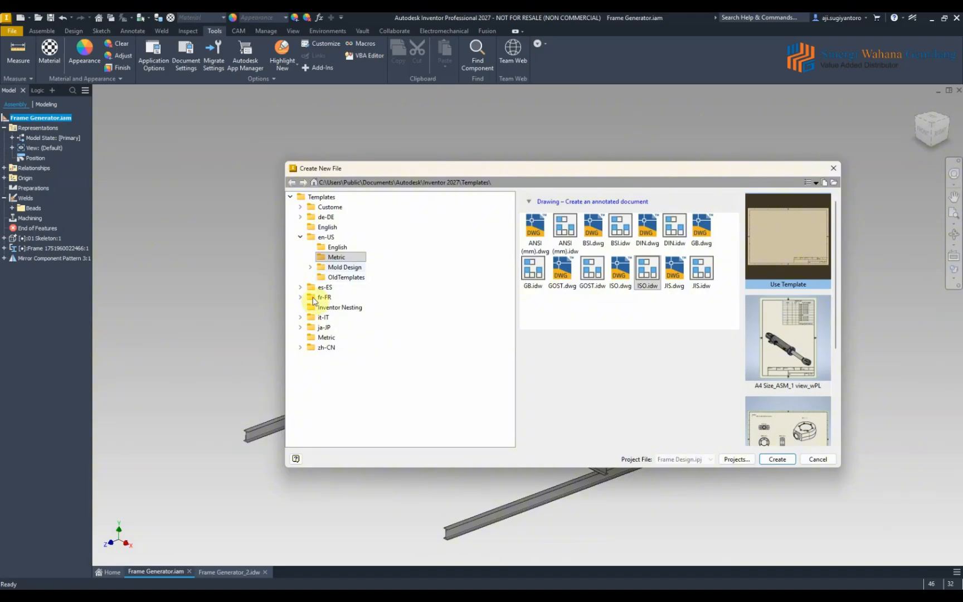
click(648, 269)
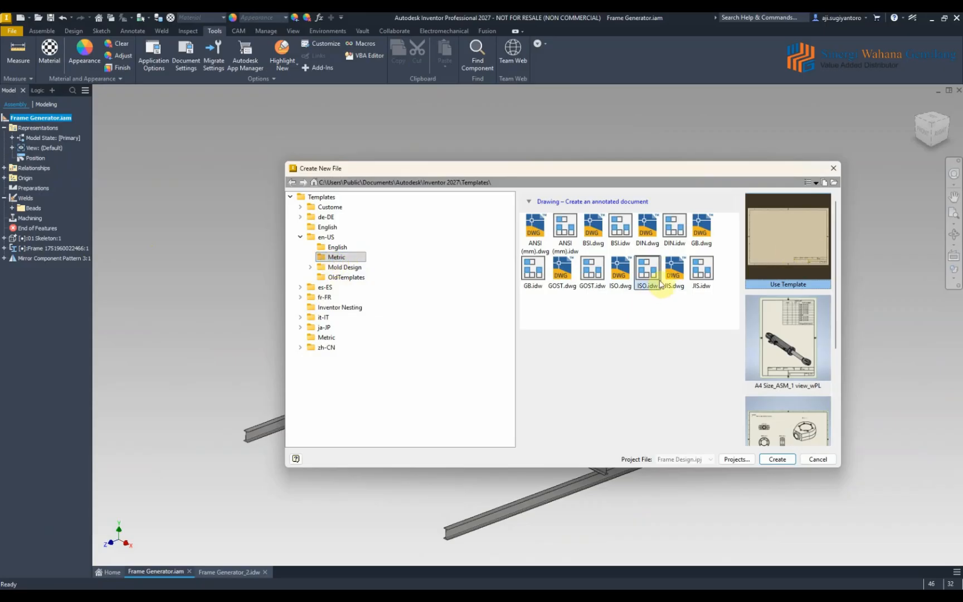
click(778, 459)
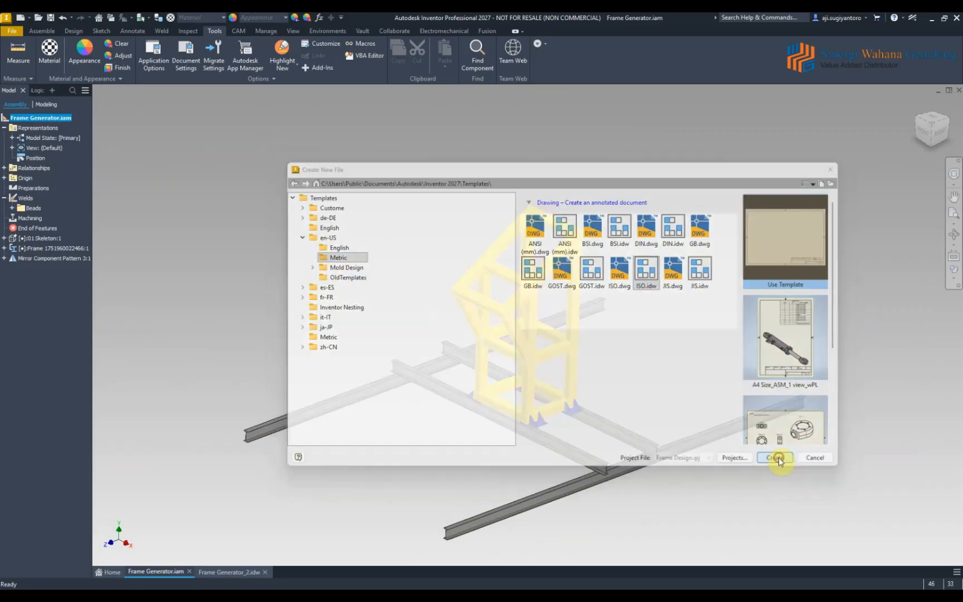
drag(537, 307, 341, 428)
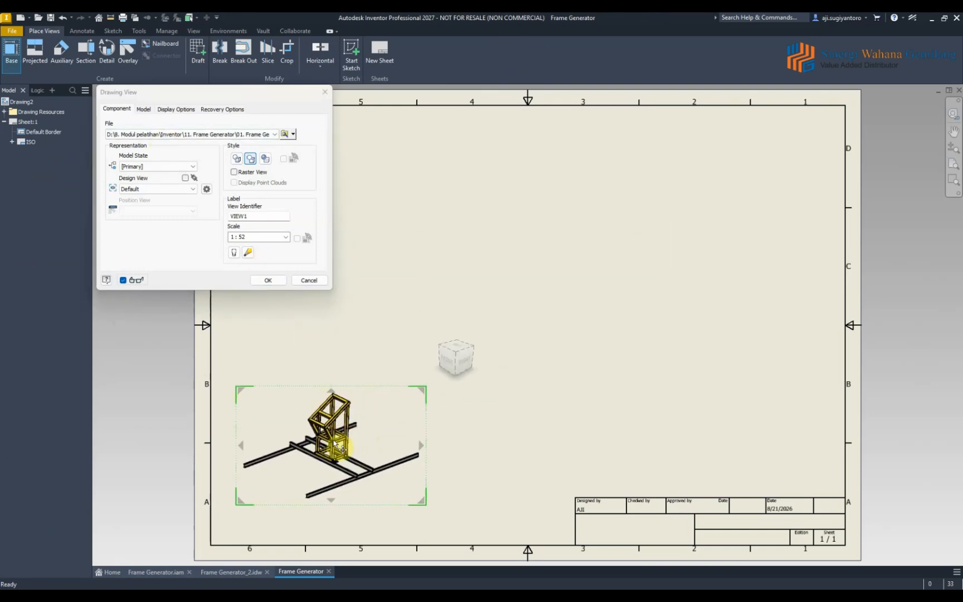
click(275, 280)
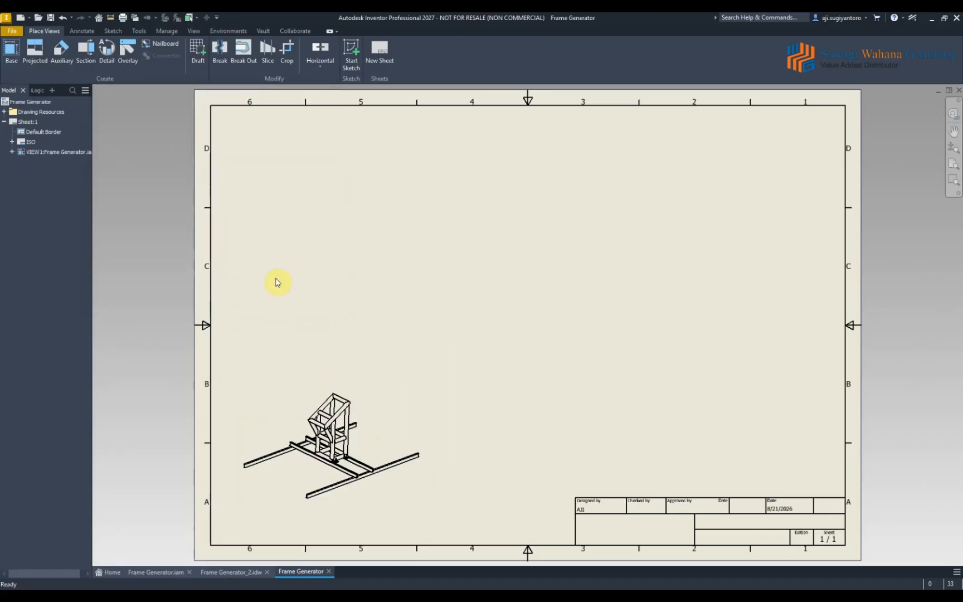
Insert a structured parts list for the isometric view, anchored at the upper right corner of the sheet border
click(137, 32)
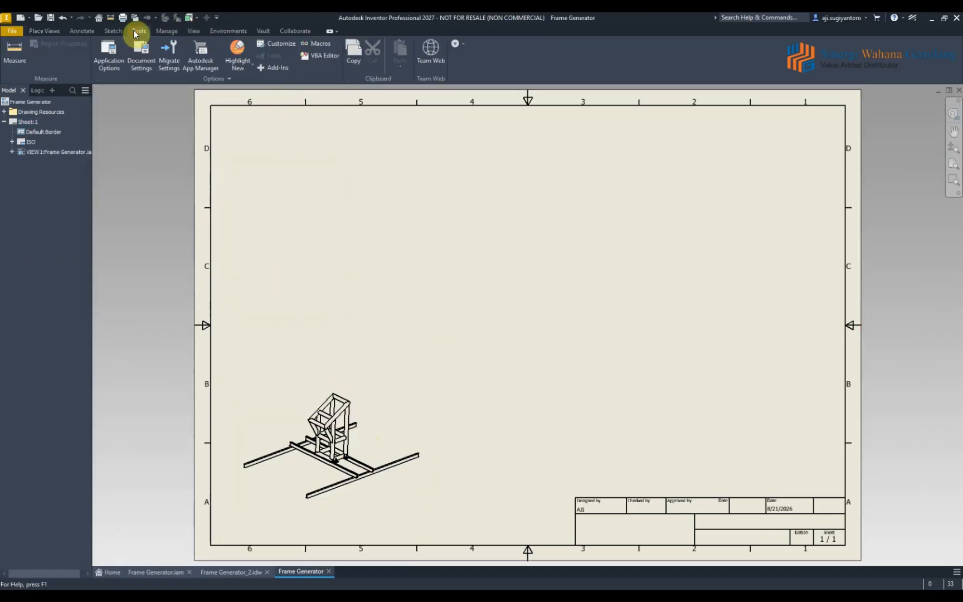
click(82, 31)
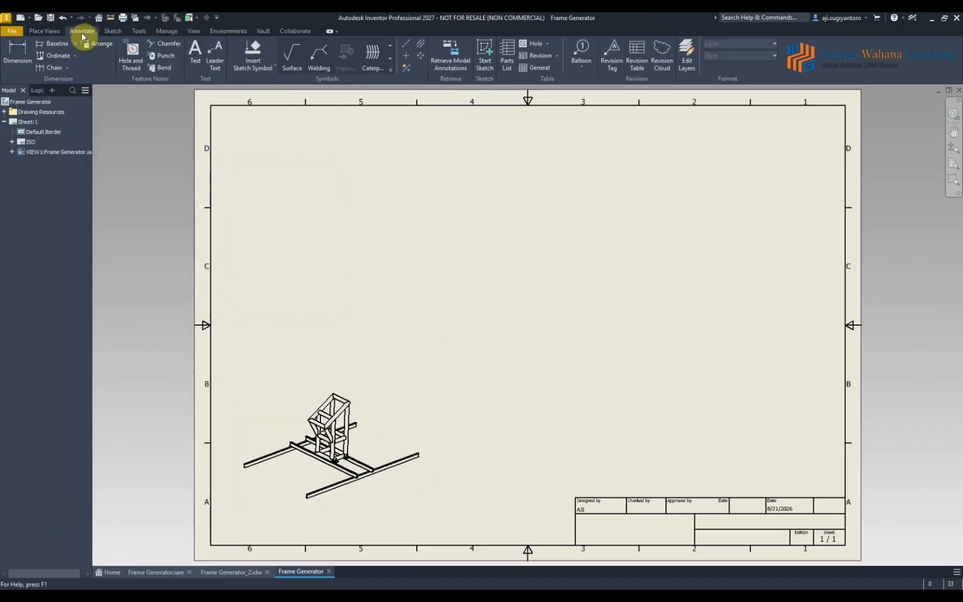
click(509, 55)
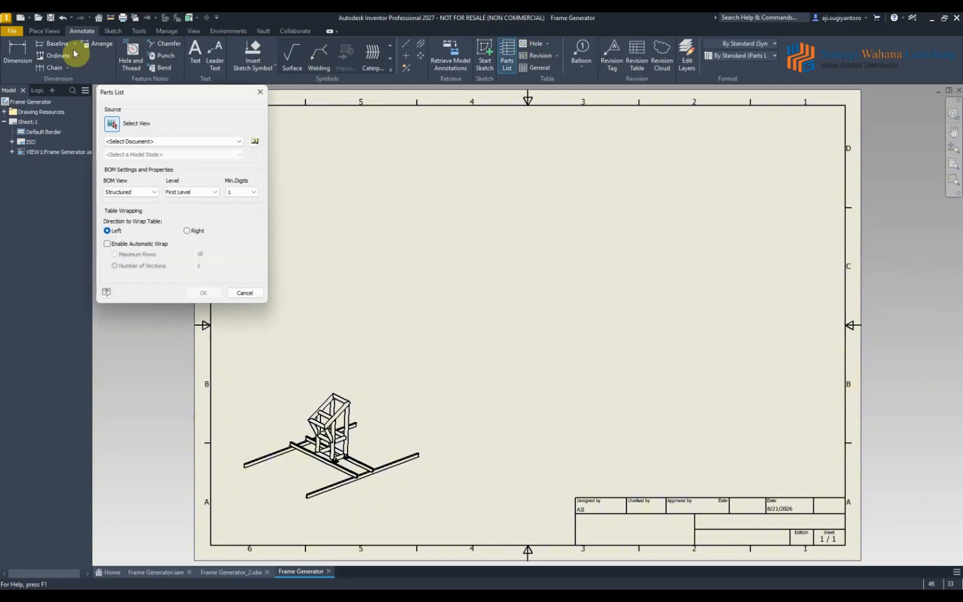
click(368, 415)
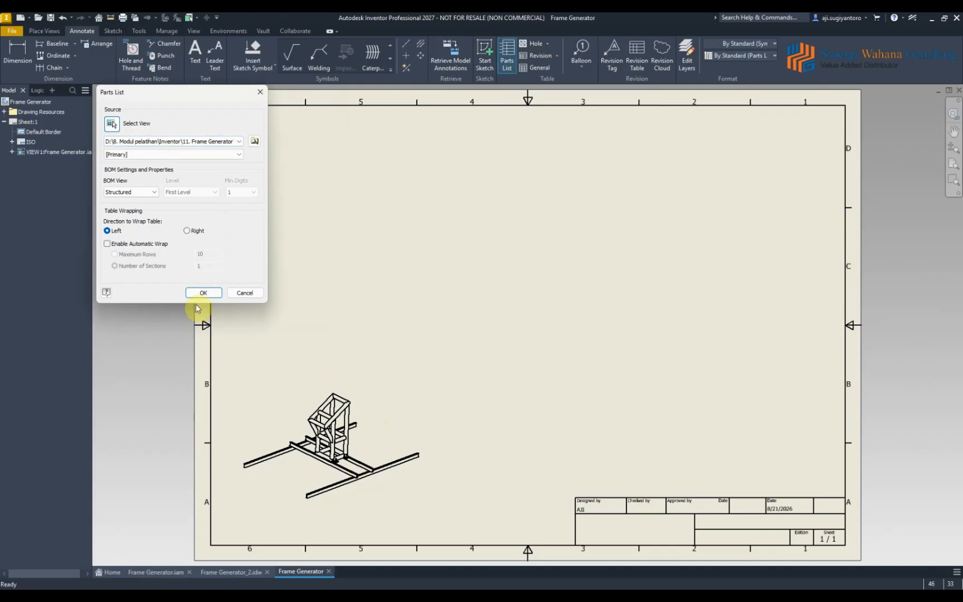
click(205, 293)
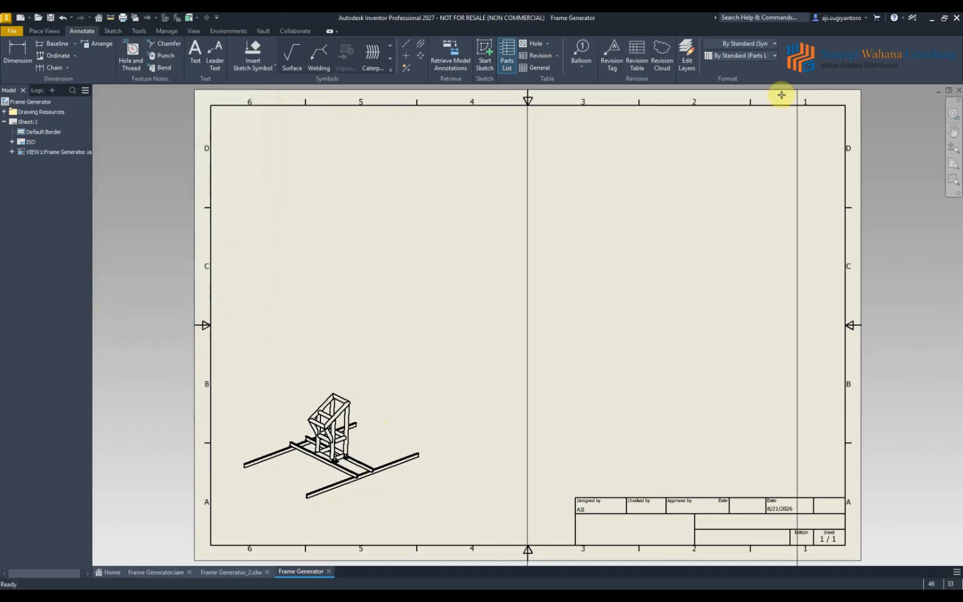
click(845, 107)
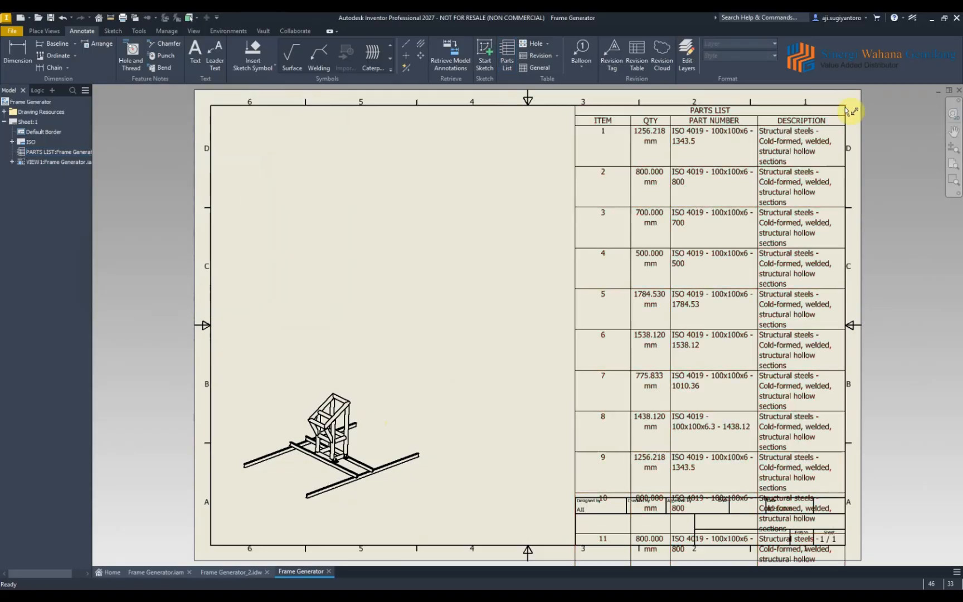
Examine the new parts list's item rows, quantities and fit on the sheet
middle_drag(918, 276, 839, 236)
scroll(712, 280, down, 6)
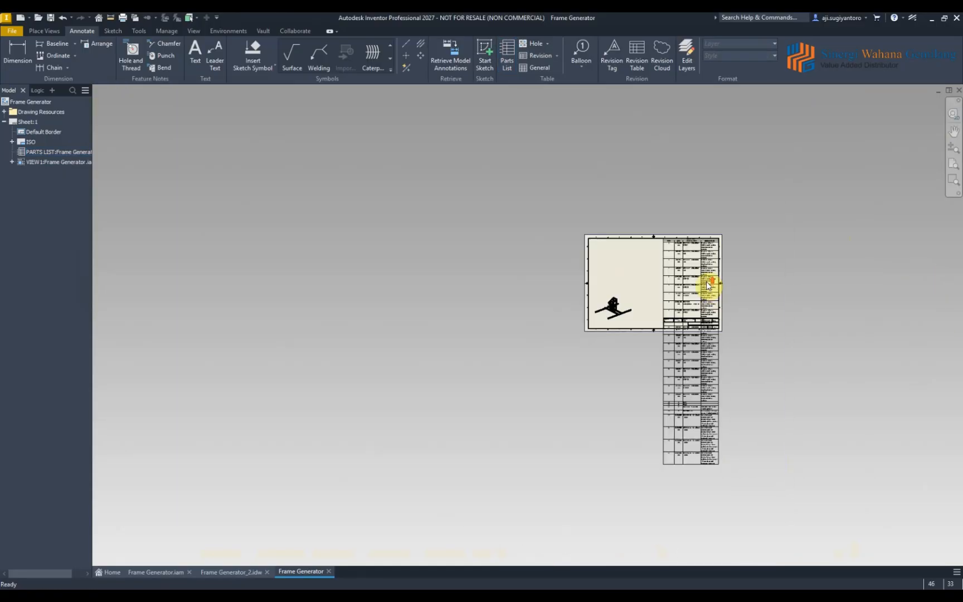
scroll(720, 350, up, 10)
scroll(647, 329, down, 5)
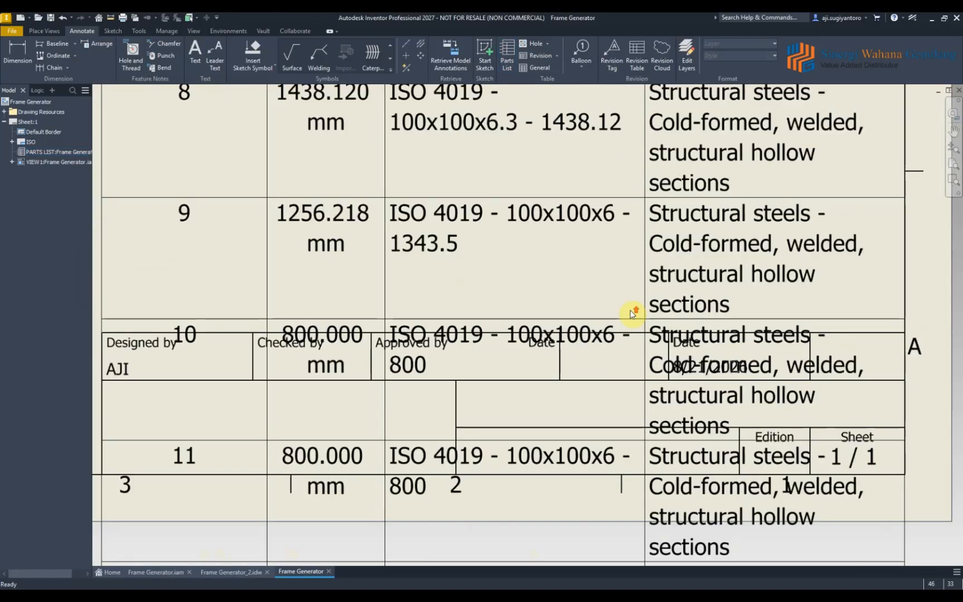
scroll(609, 352, up, 5)
scroll(609, 352, down, 8)
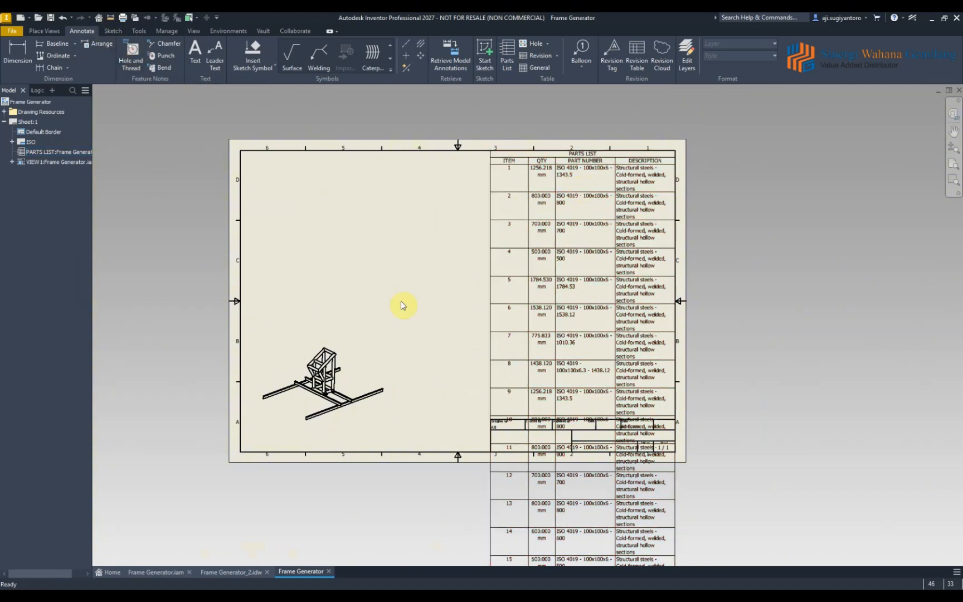
Change the placed parts list's style to Material List (ISO)
click(576, 218)
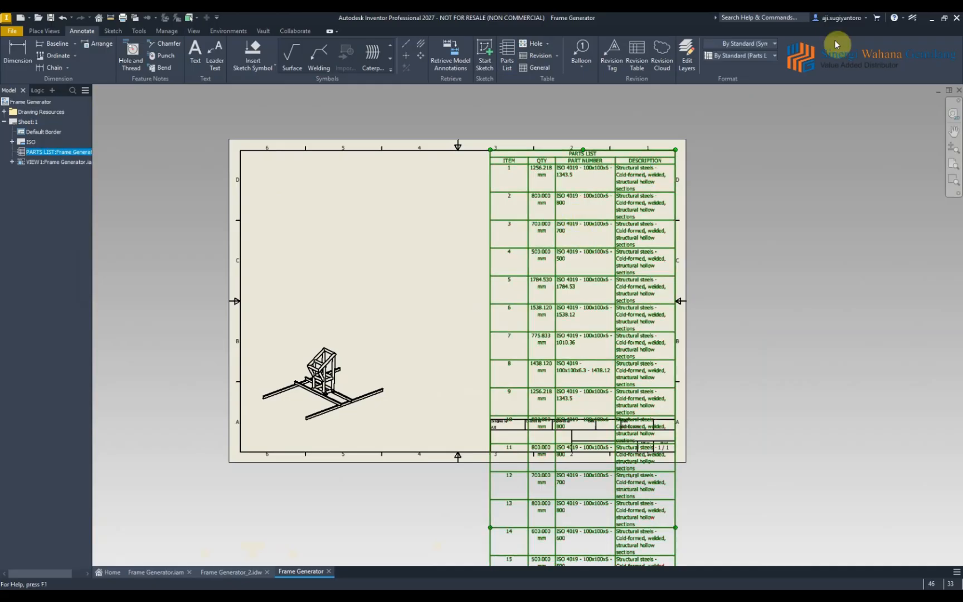
click(758, 57)
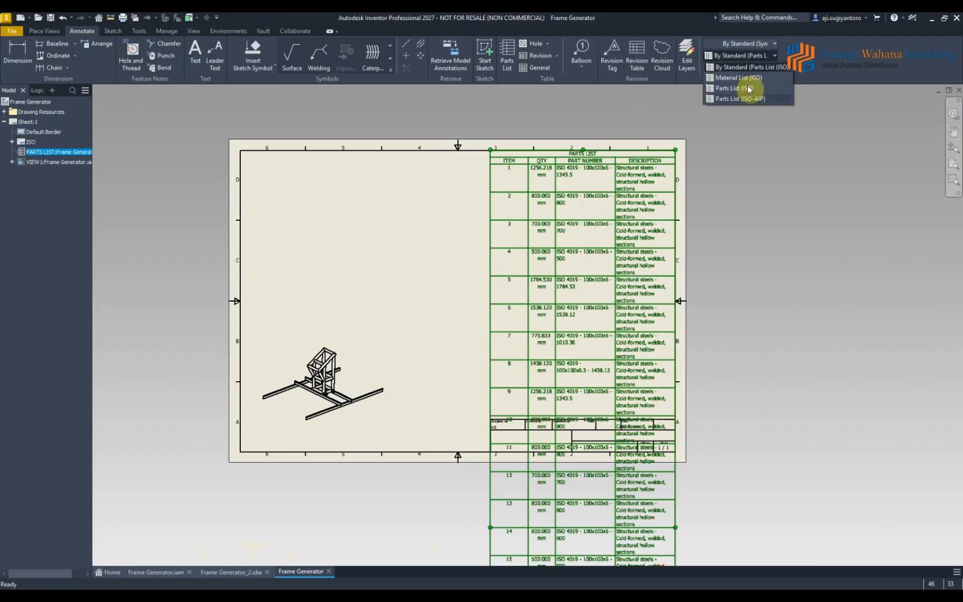
click(959, 204)
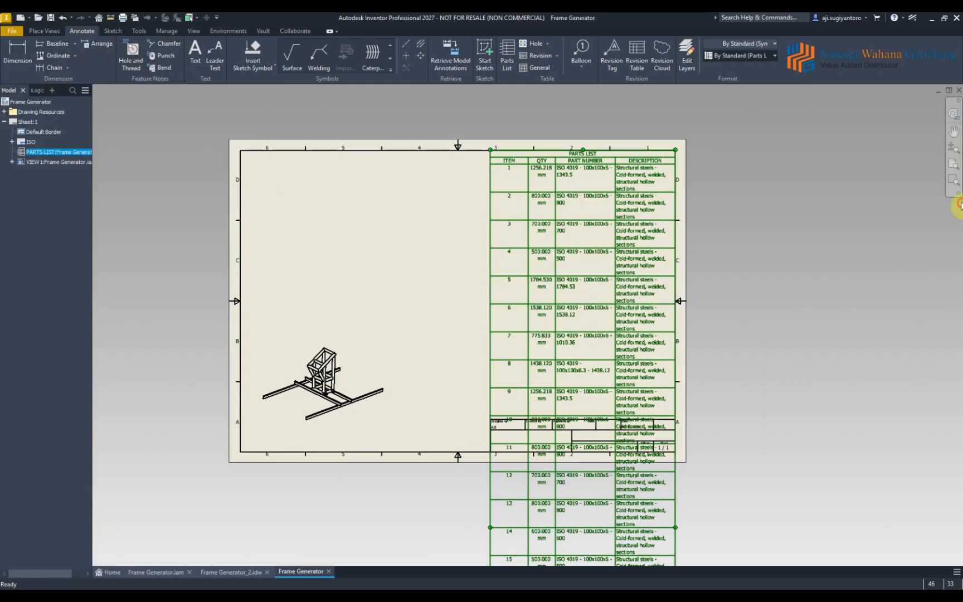
click(752, 56)
click(758, 82)
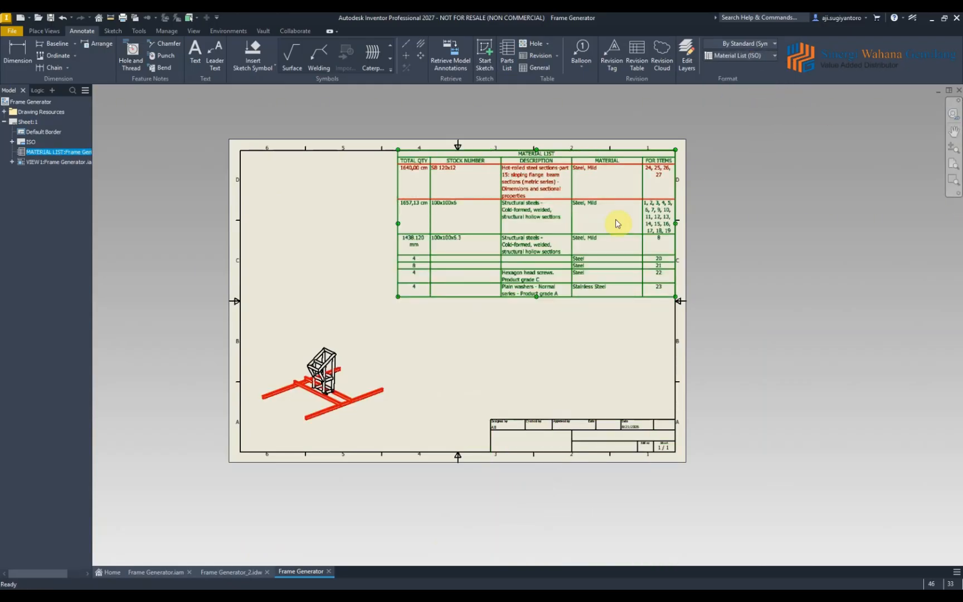
Examine the material list's total quantities, stock numbers and item groupings against the isometric frame view
click(333, 198)
scroll(471, 230, up, 4)
middle_drag(474, 223, 477, 282)
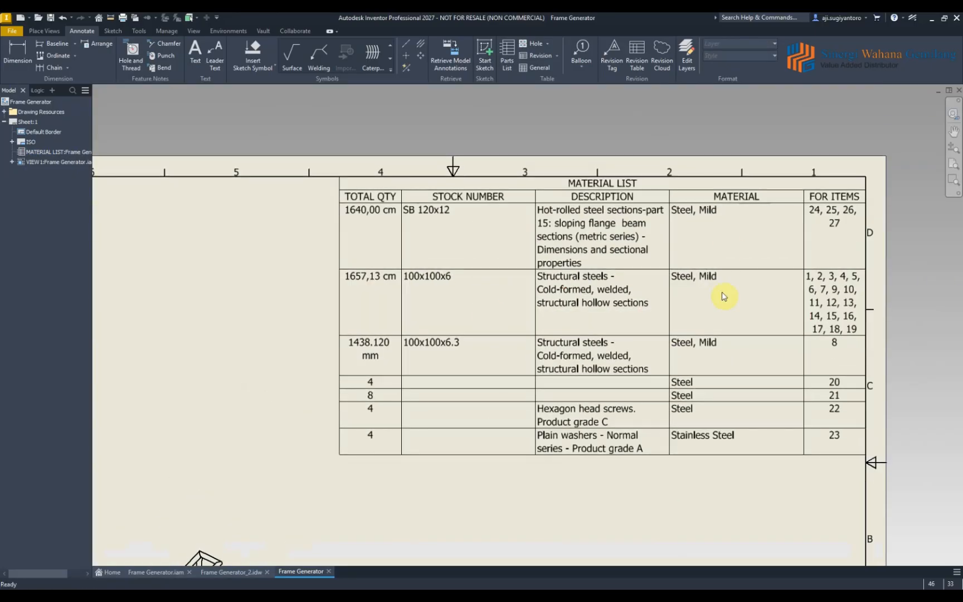
click(429, 199)
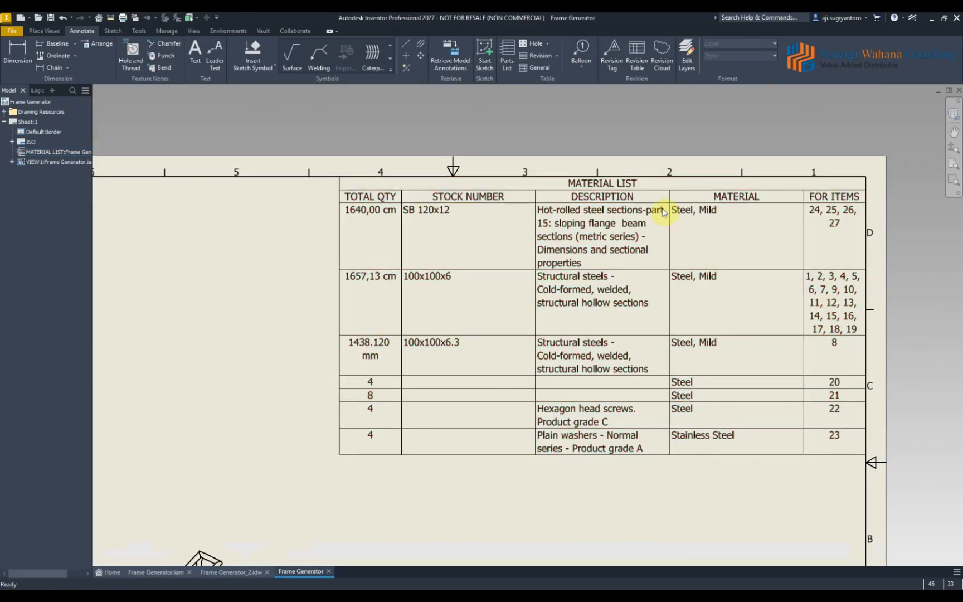
middle_drag(365, 370, 522, 238)
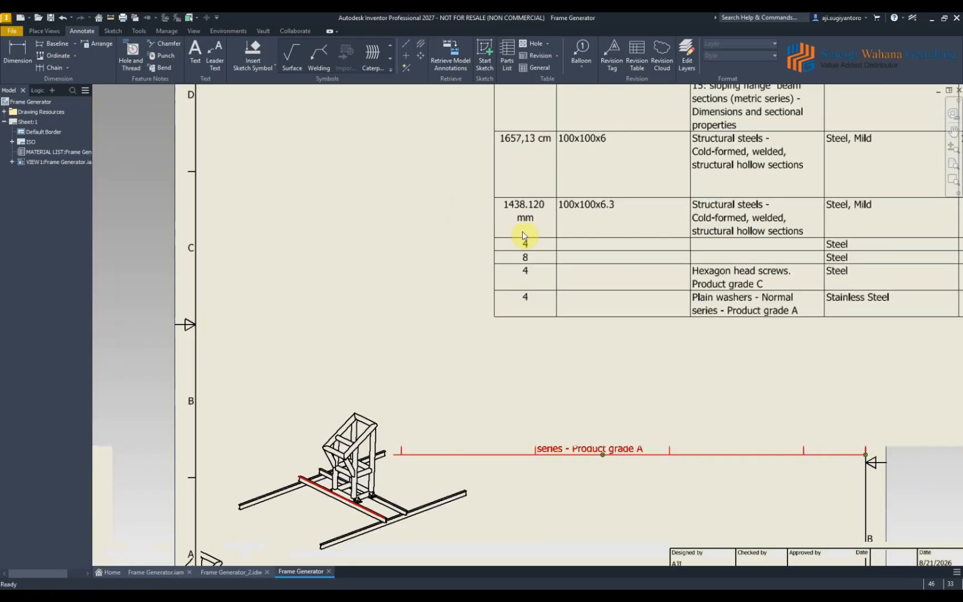
mouse_move(375, 456)
middle_down()
mouse_move(376, 513)
mouse_move(377, 444)
middle_up()
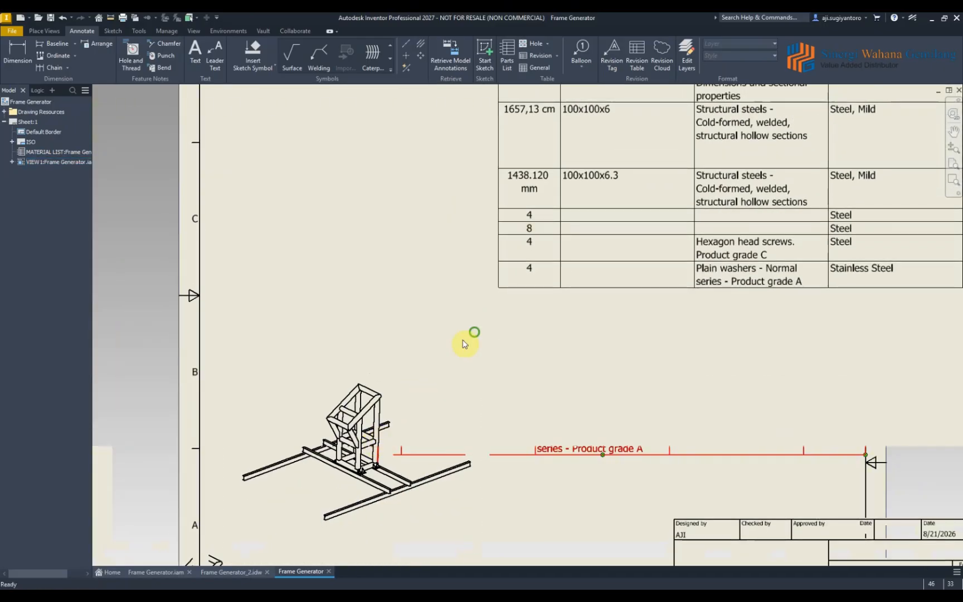
middle_drag(462, 344, 354, 429)
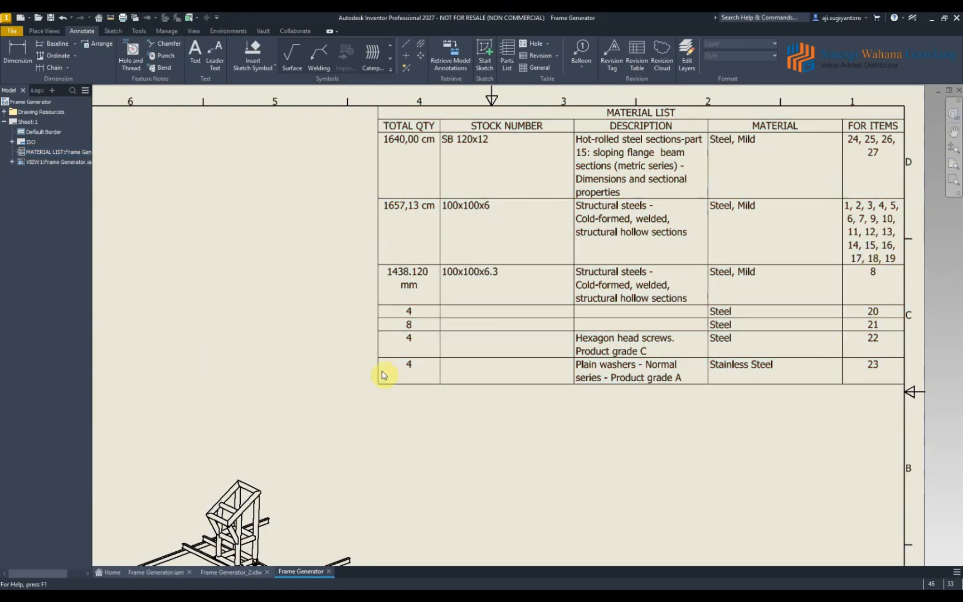
Switch the material list's style to Parts List (ISO)
click(532, 196)
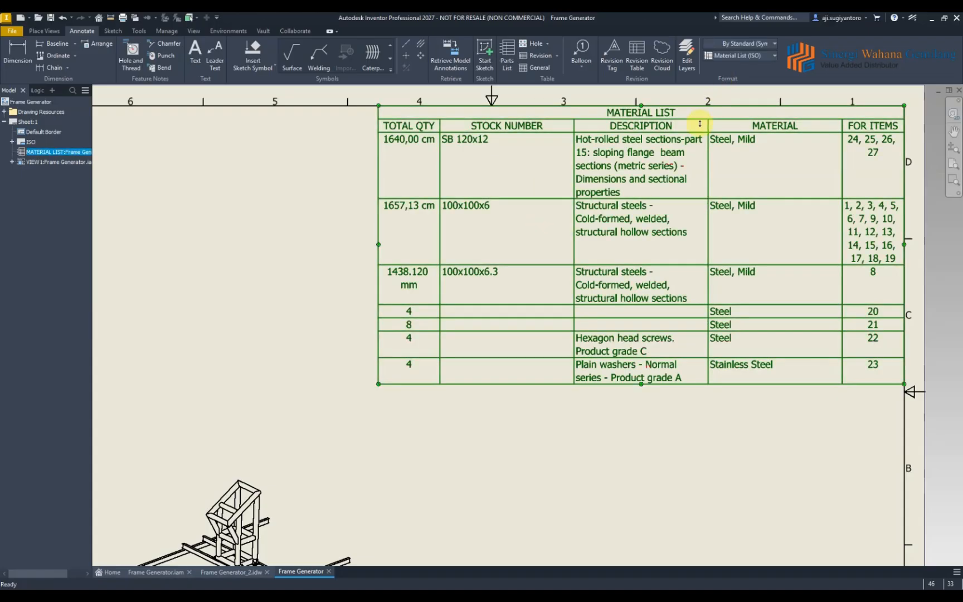
click(741, 56)
click(756, 93)
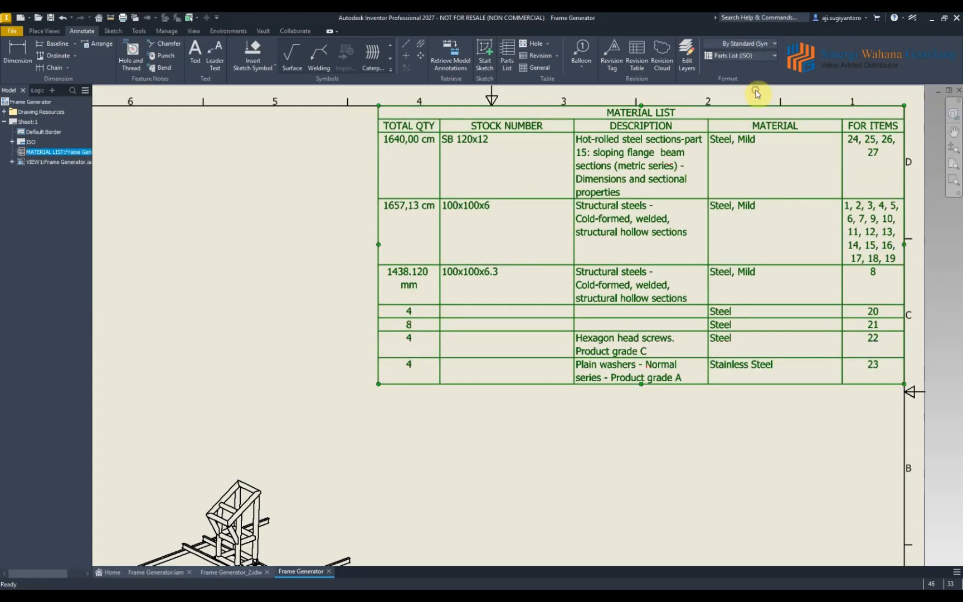
scroll(728, 225, down, 1)
scroll(736, 230, up, 5)
middle_drag(805, 381, 756, 351)
click(797, 237)
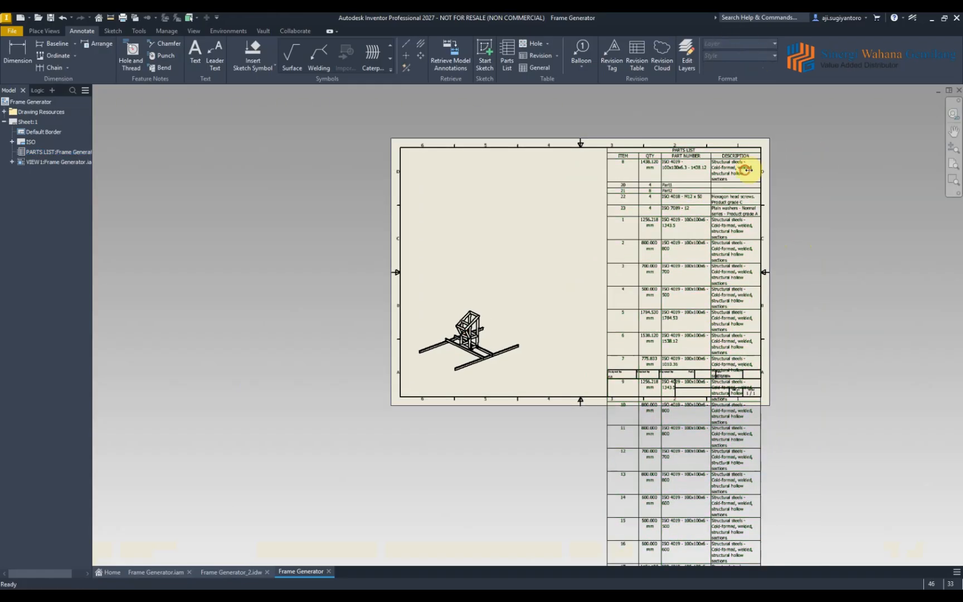
Open the placed parts list on the sheet for editing
click(639, 175)
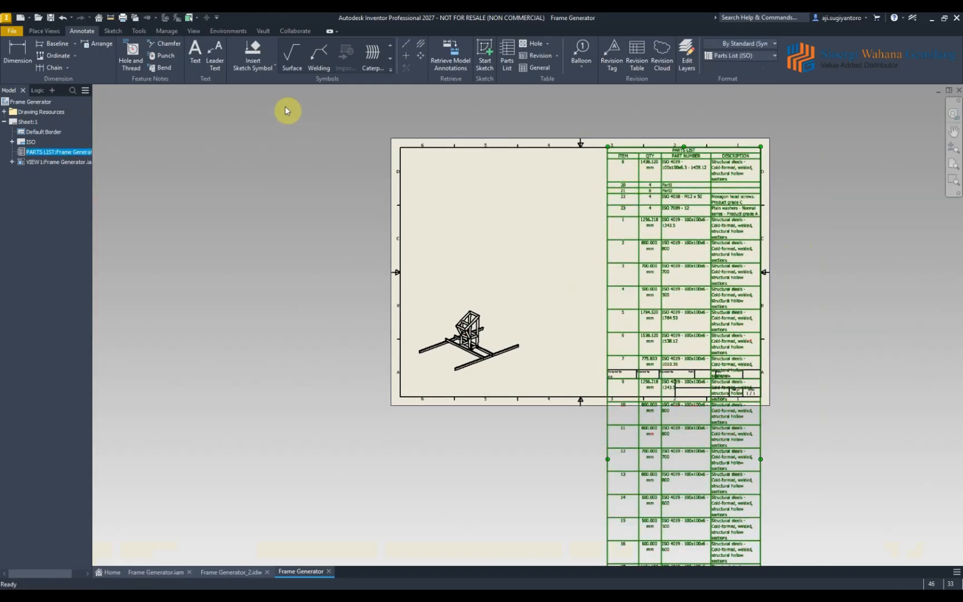
middle_drag(537, 184, 533, 216)
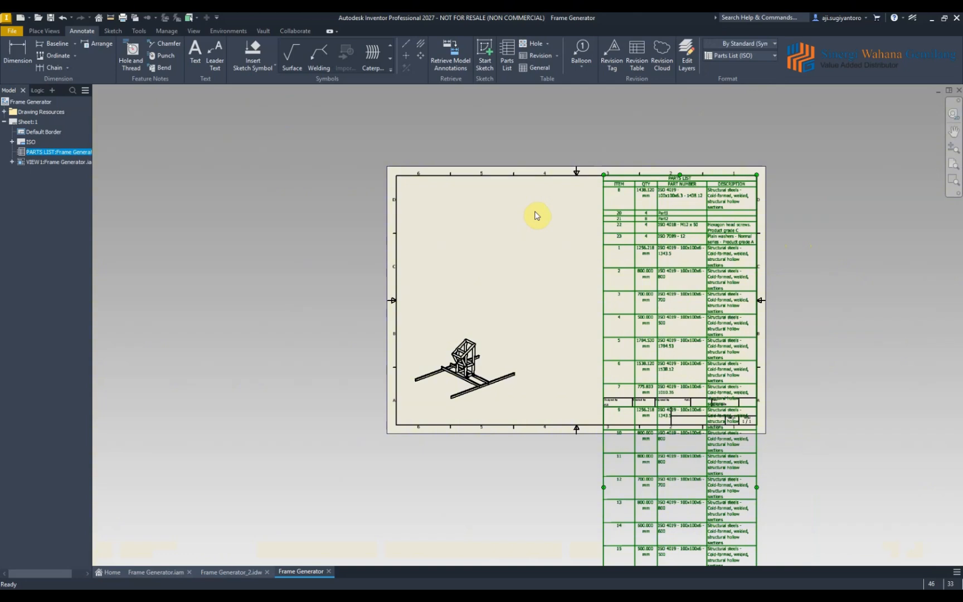
double_click(677, 208)
drag(477, 277, 484, 219)
Widen the parts list's QTY column so each quantity and its unit fit on one line
click(376, 274)
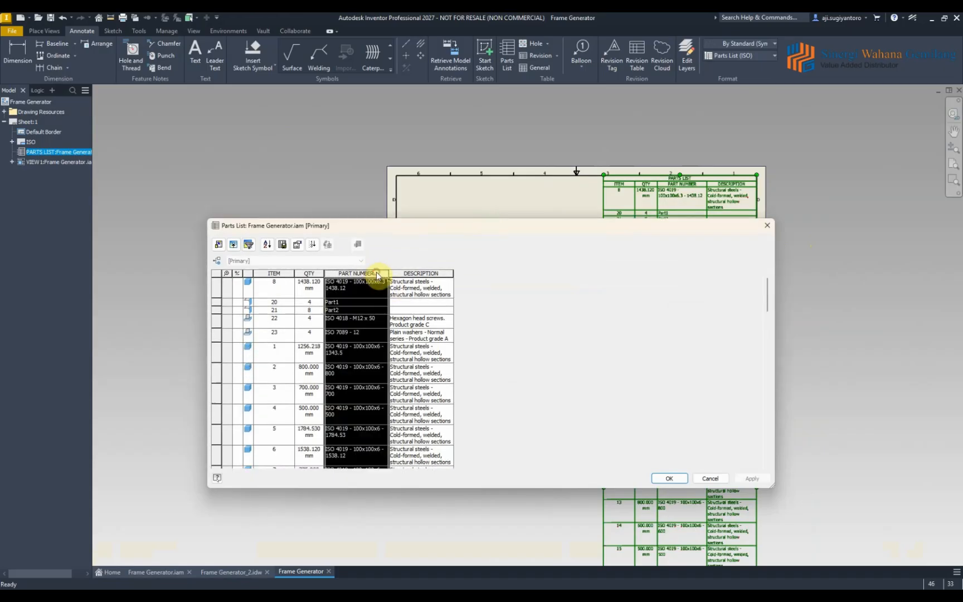
right_click(367, 278)
click(439, 272)
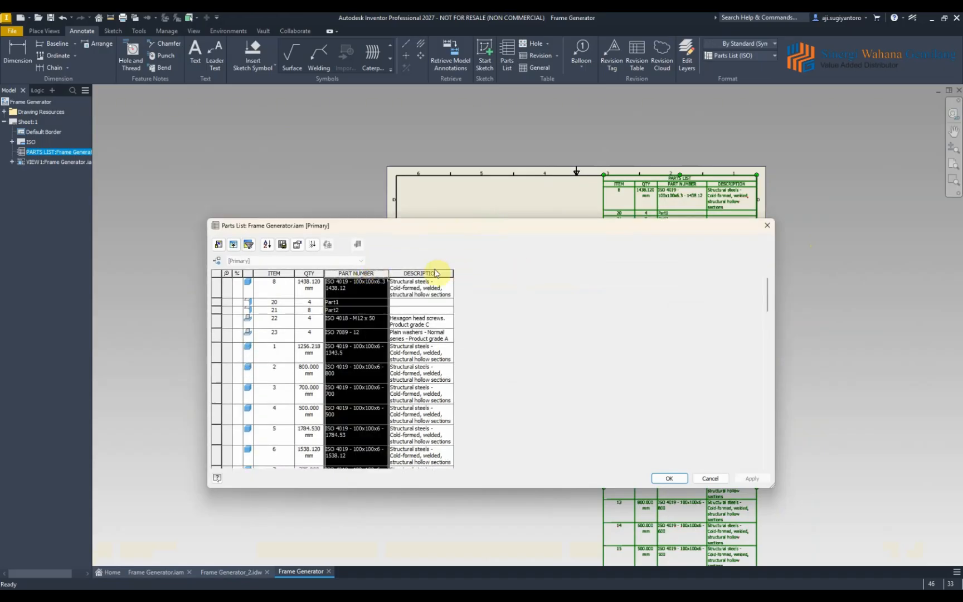
right_click(431, 274)
click(431, 273)
click(305, 274)
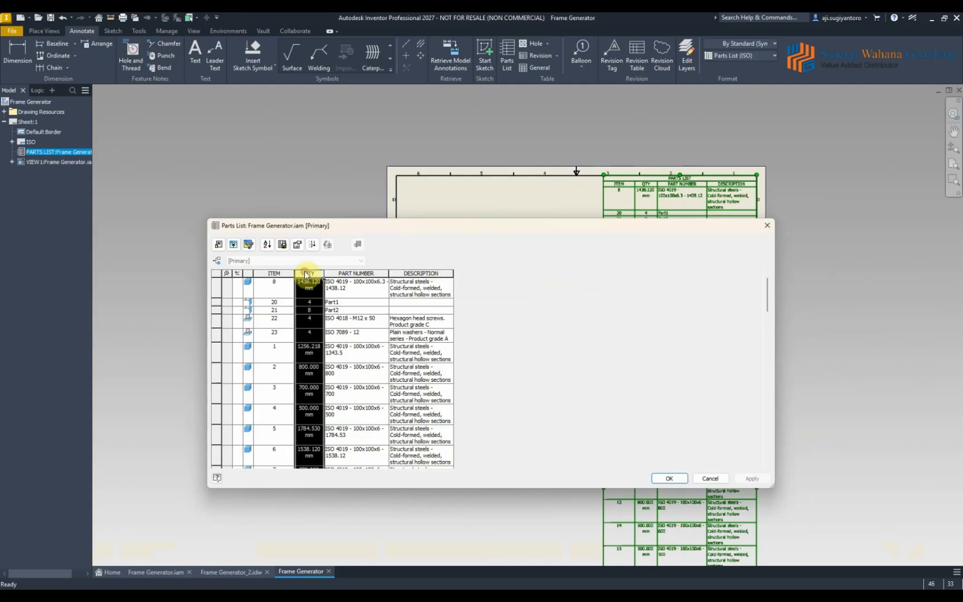
right_click(304, 274)
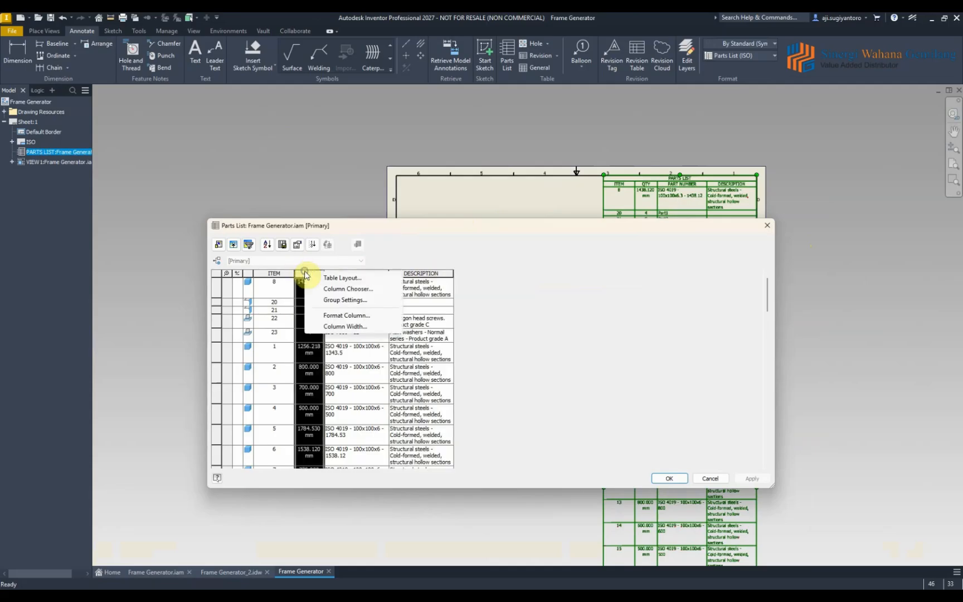
click(345, 327)
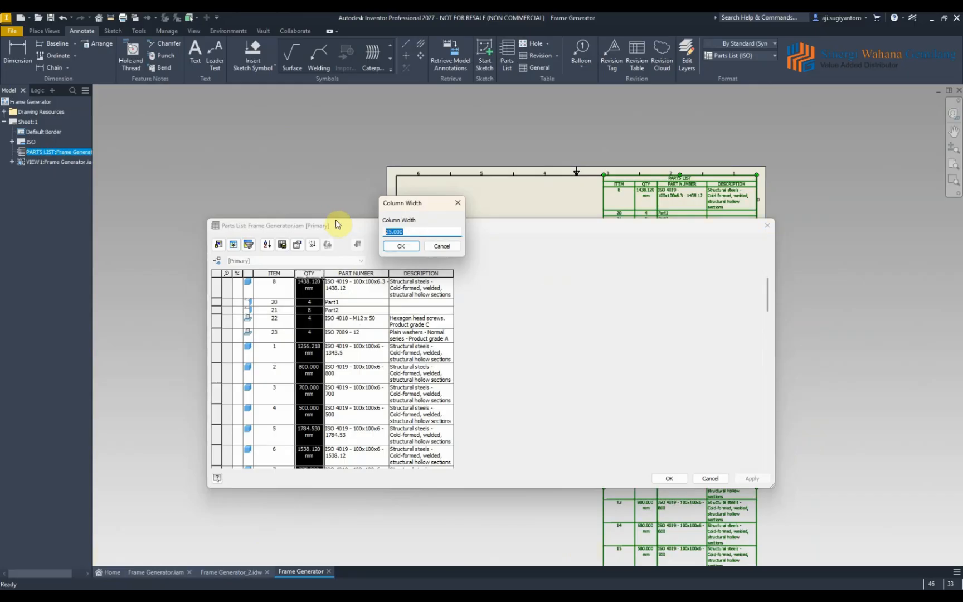
click(397, 247)
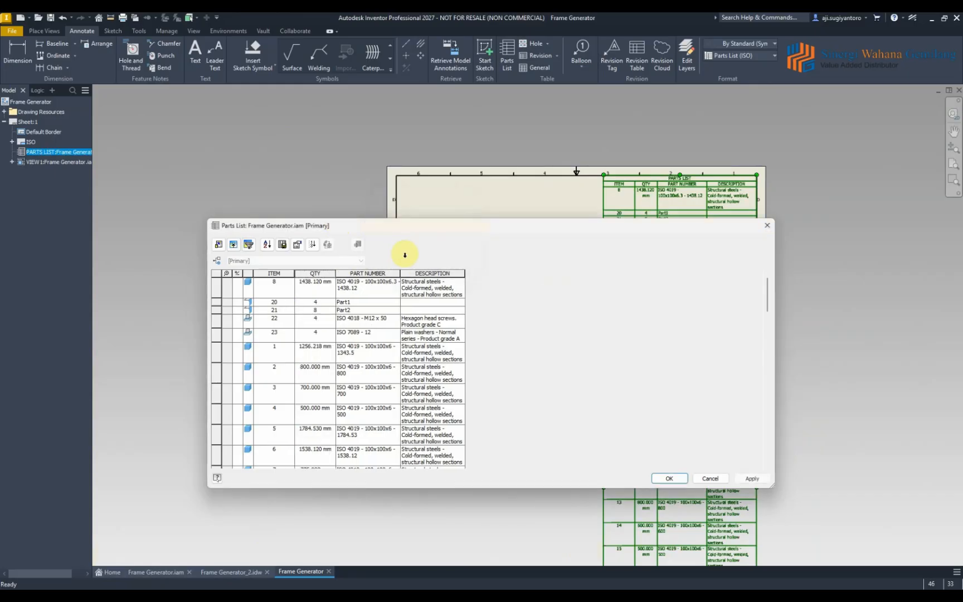
Set the PART NUMBER column width to 80 and check the part number rows
click(380, 273)
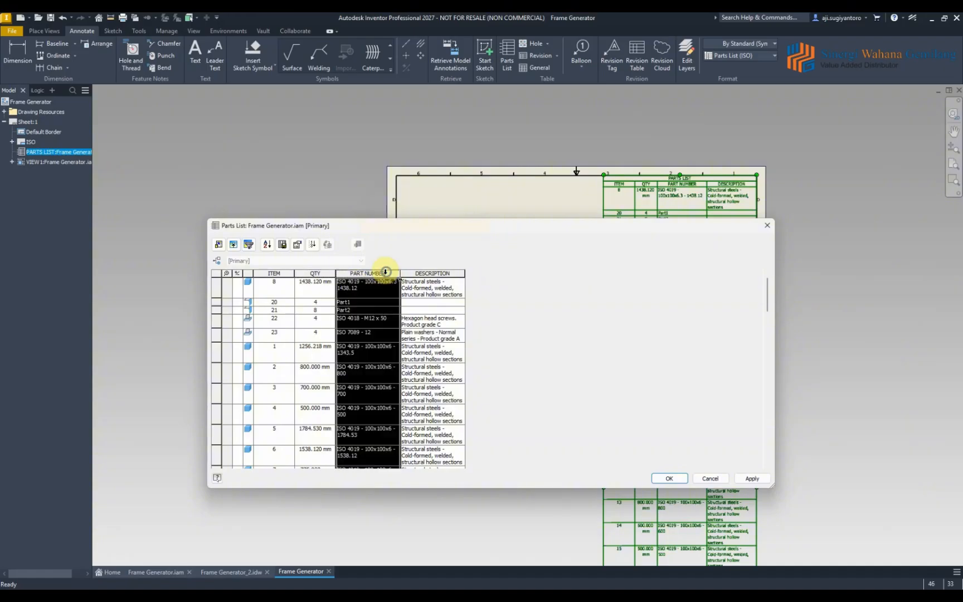
right_click(386, 273)
click(440, 328)
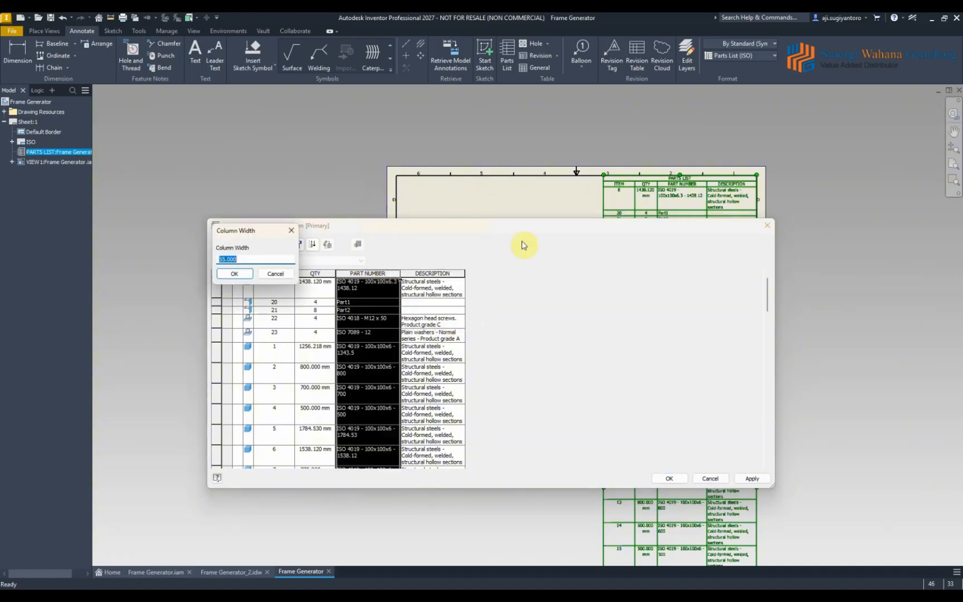
drag(260, 225, 539, 212)
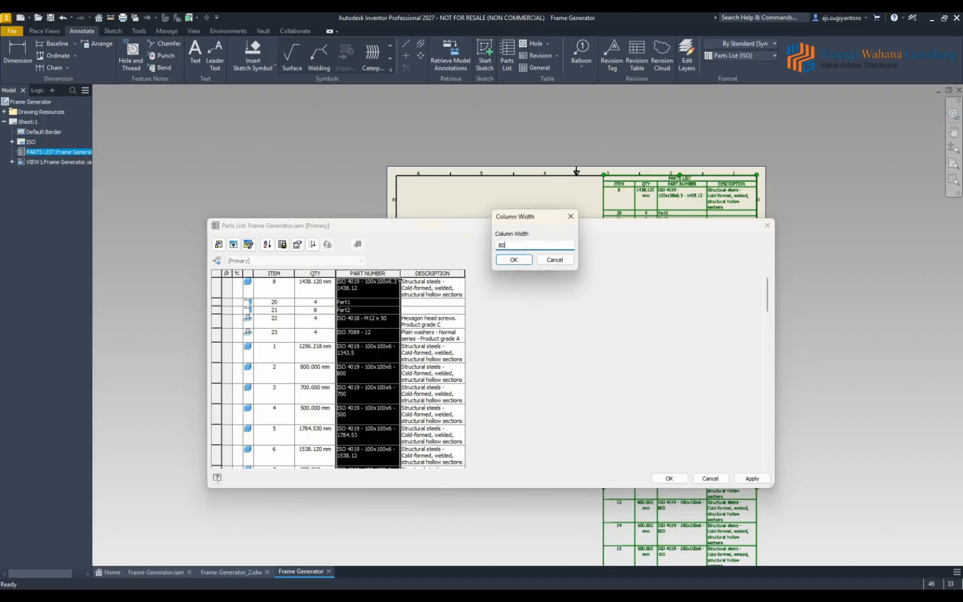
click(513, 260)
scroll(397, 329, down, 10)
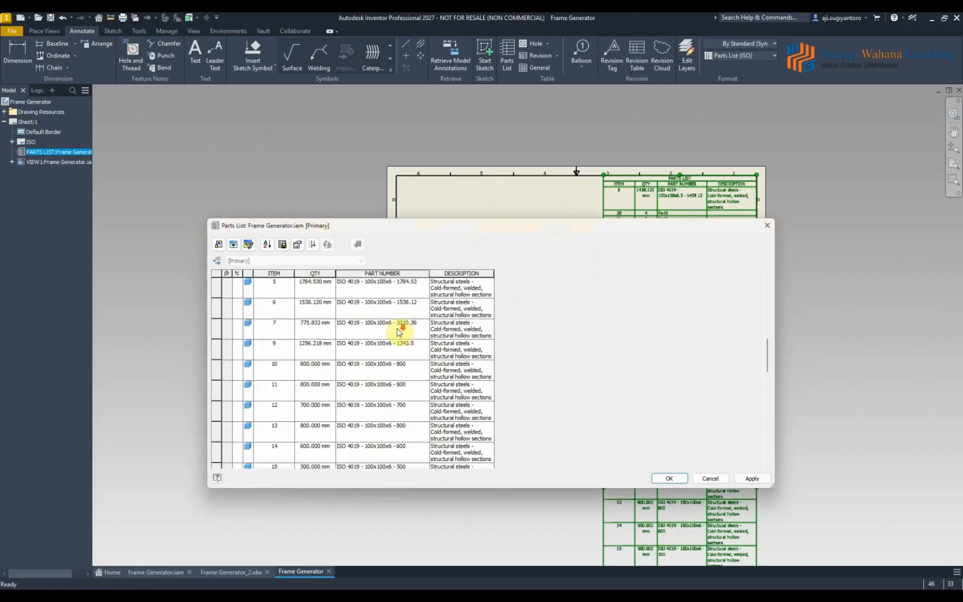
scroll(399, 436, up, 3)
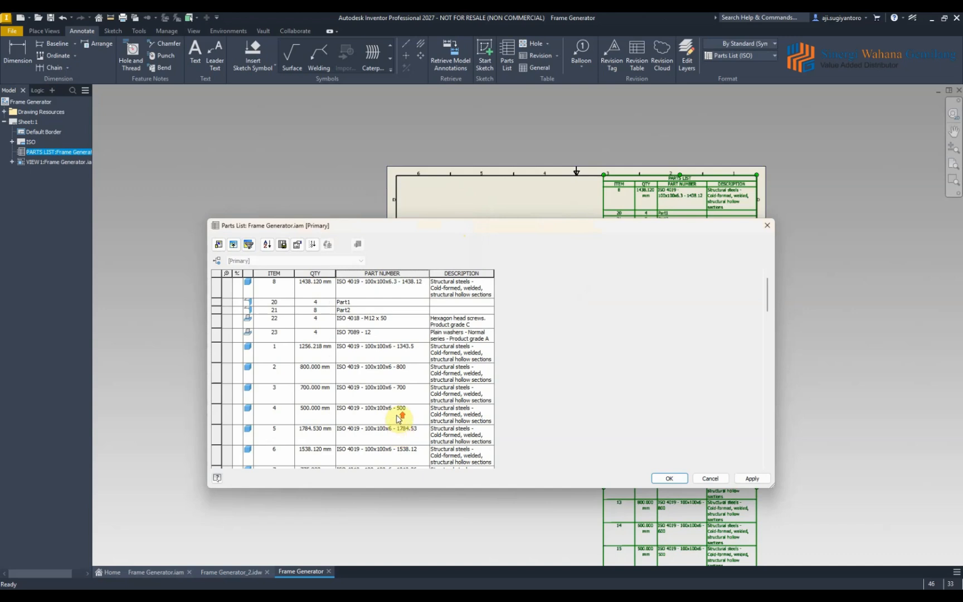
Set the DESCRIPTION column width to 100 and check the description rows
click(462, 273)
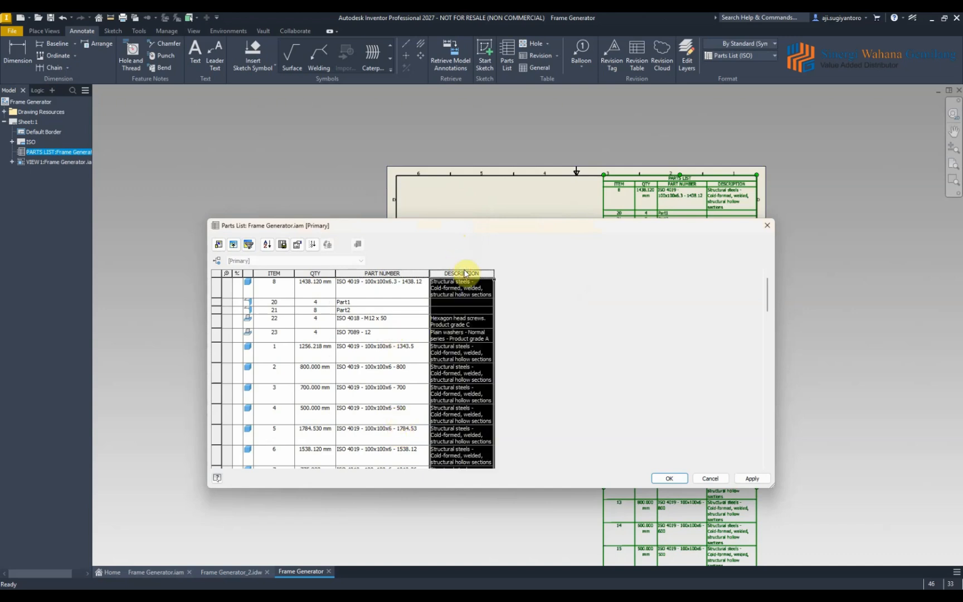
right_click(465, 273)
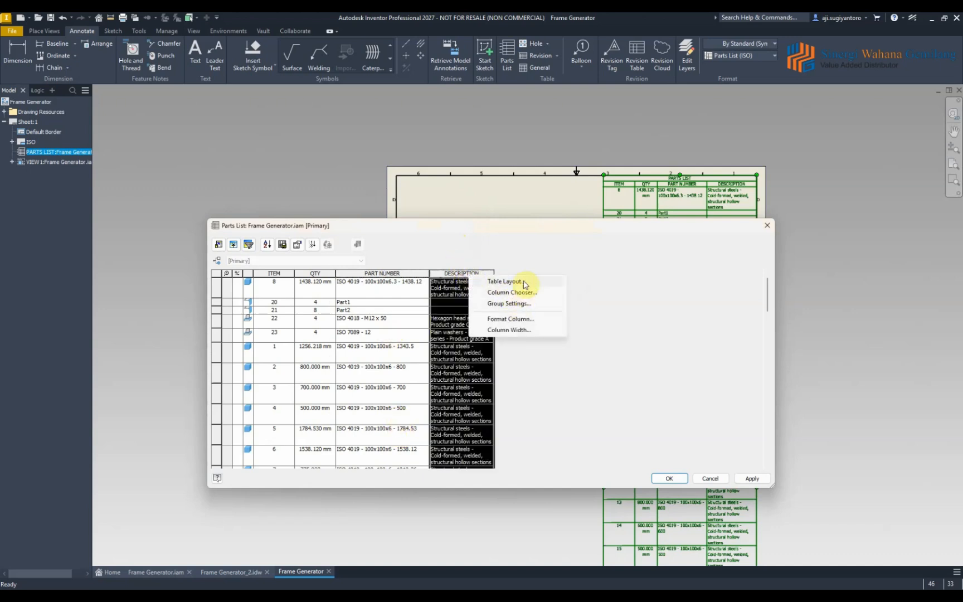
click(522, 331)
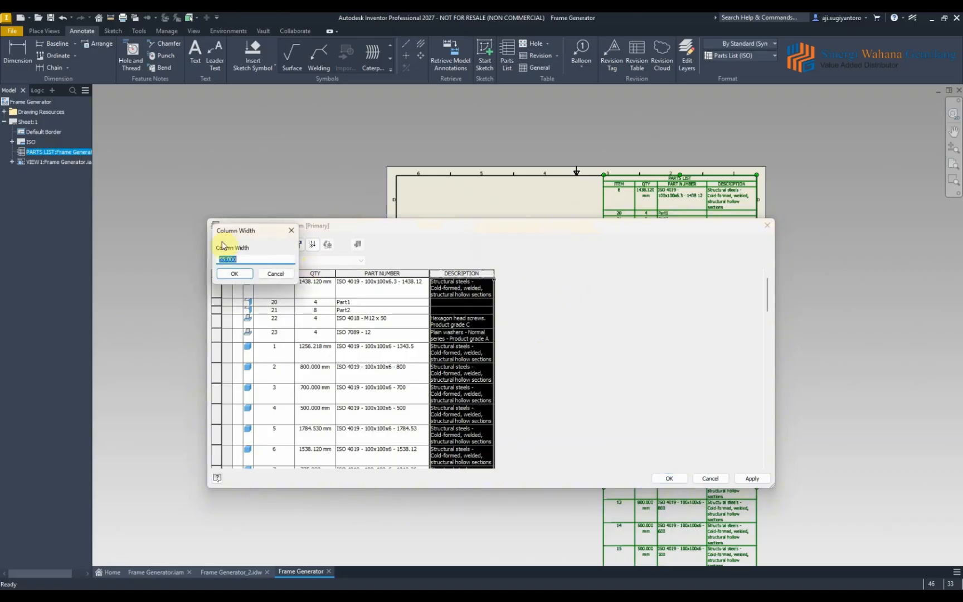
text(100)
click(234, 274)
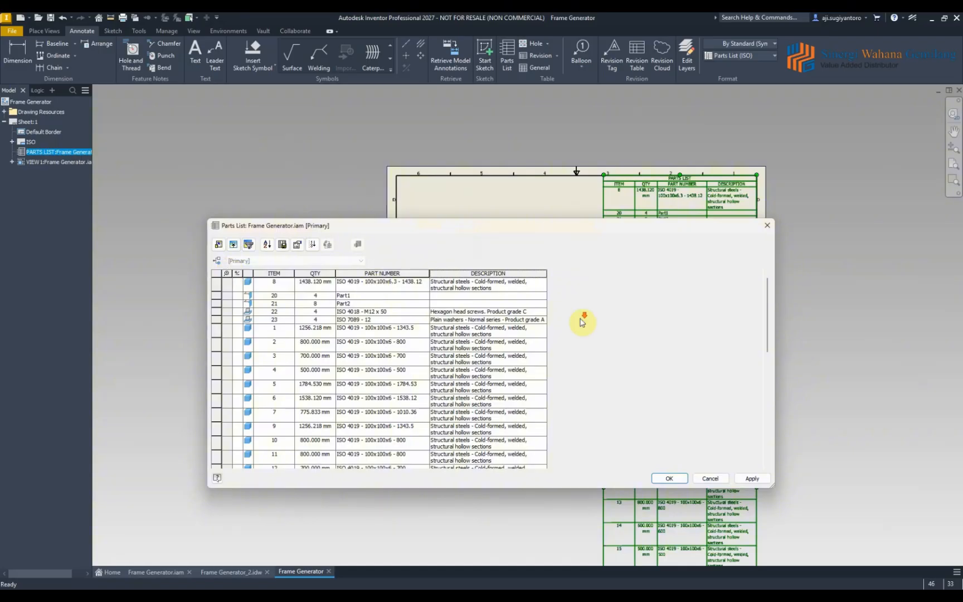
scroll(582, 321, down, 6)
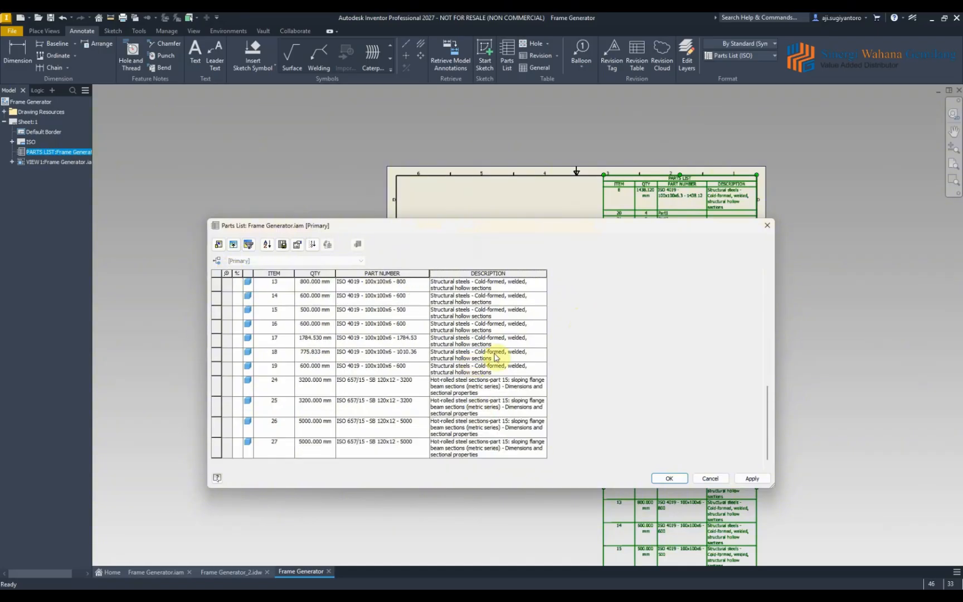
scroll(493, 359, up, 6)
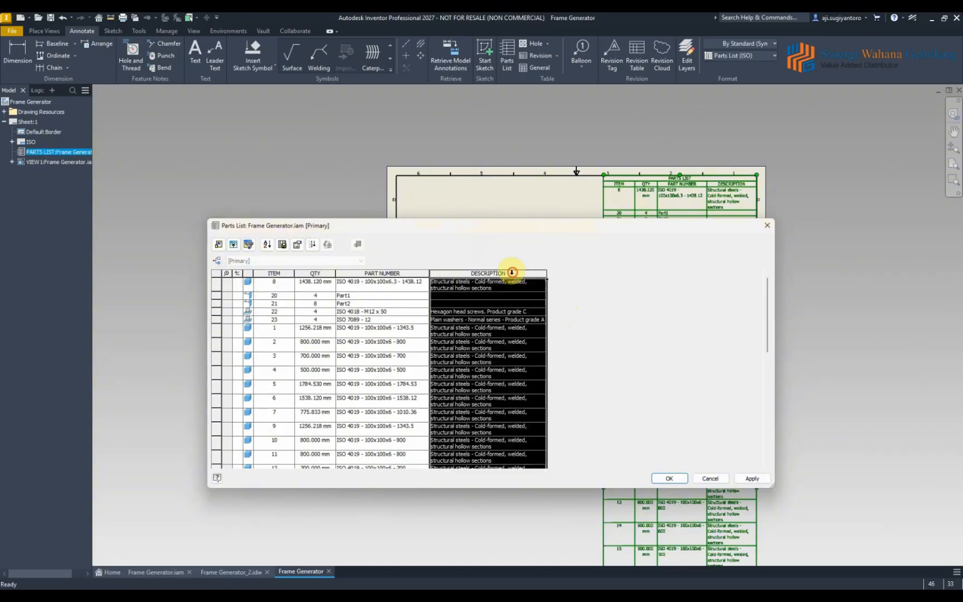
Apply the column width changes to the parts list, close its editor and check the list's fit on the sheet
click(517, 274)
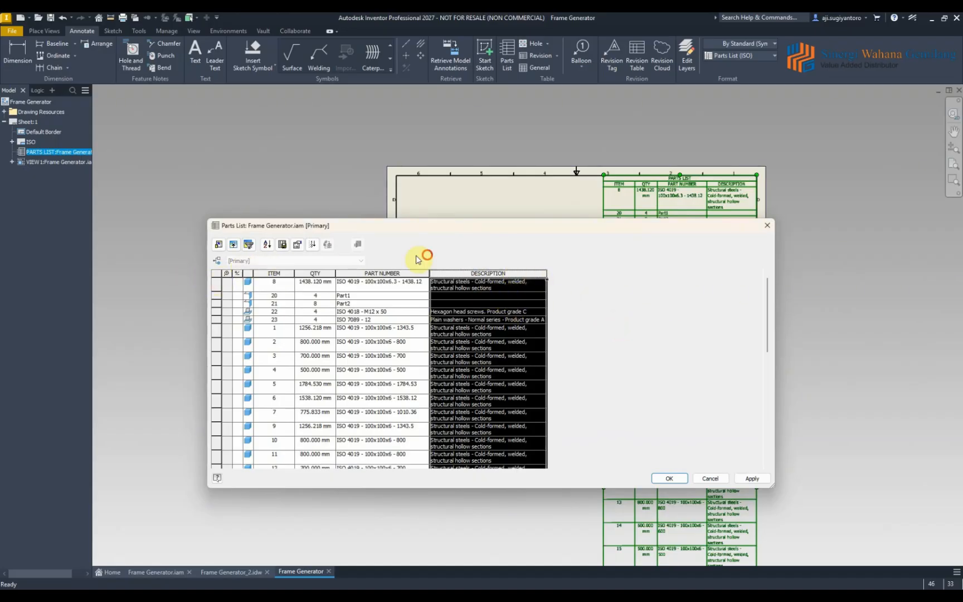
click(752, 478)
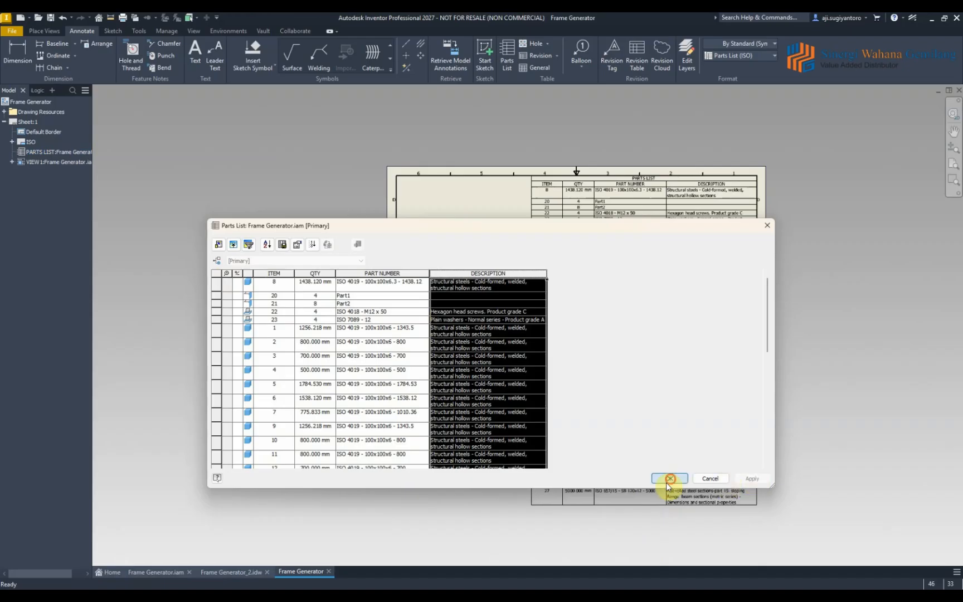
click(669, 479)
scroll(669, 273, up, 5)
scroll(676, 285, down, 4)
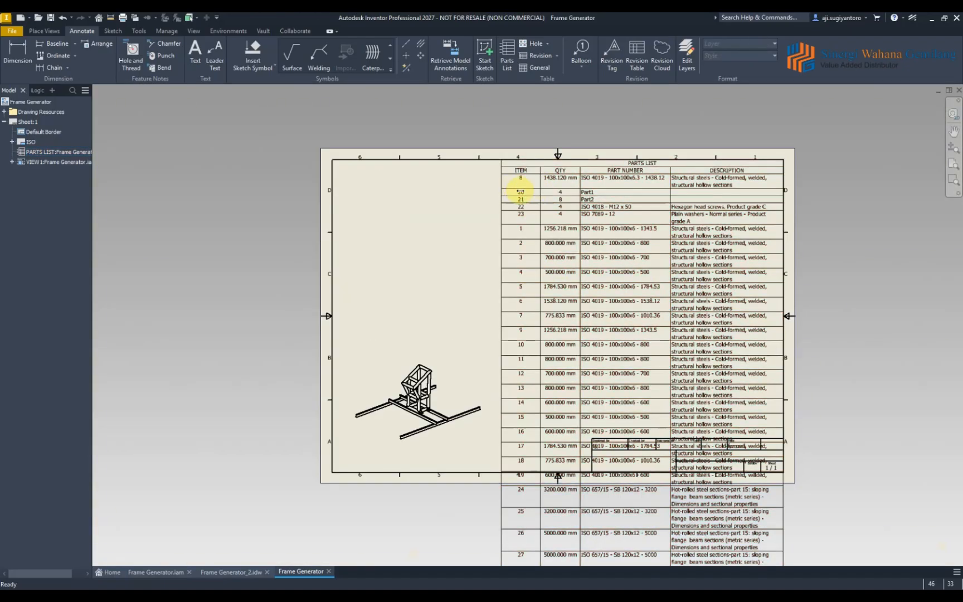
mouse_move(538, 183)
mouse_down()
mouse_move(524, 184)
mouse_move(544, 184)
mouse_up()
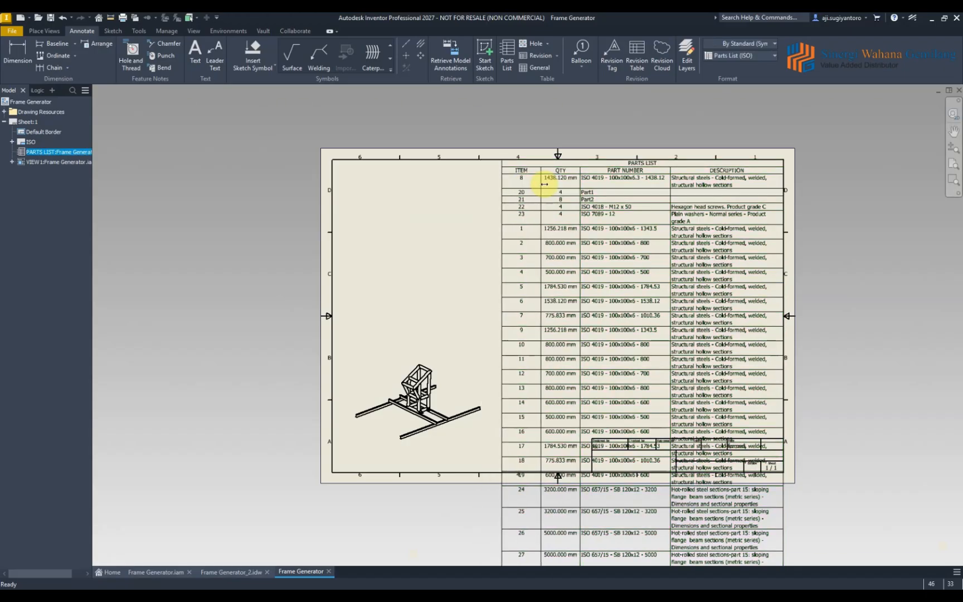
Open the parts list for editing and set the ITEM column width to 20
click(604, 166)
right_click(604, 166)
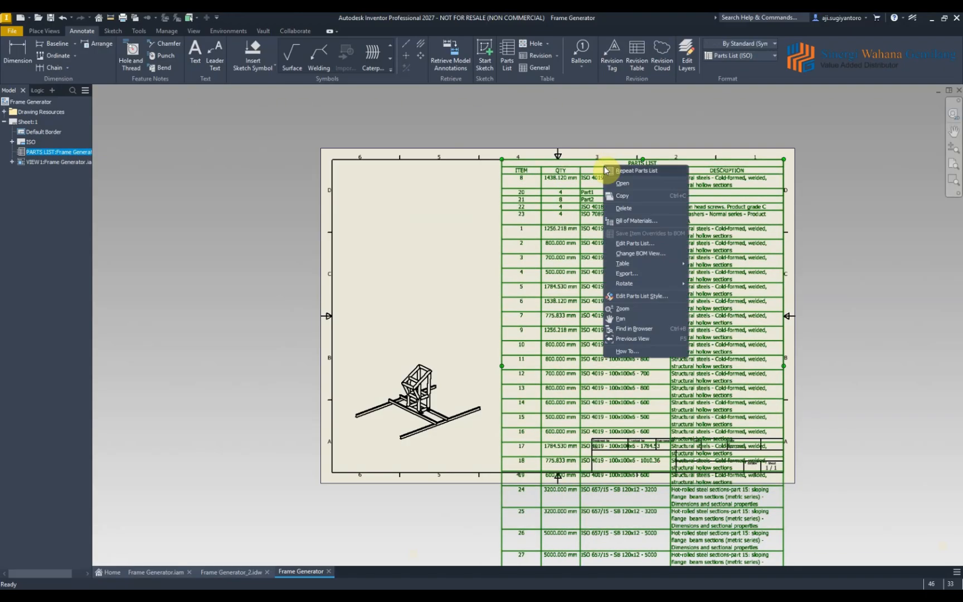
click(634, 243)
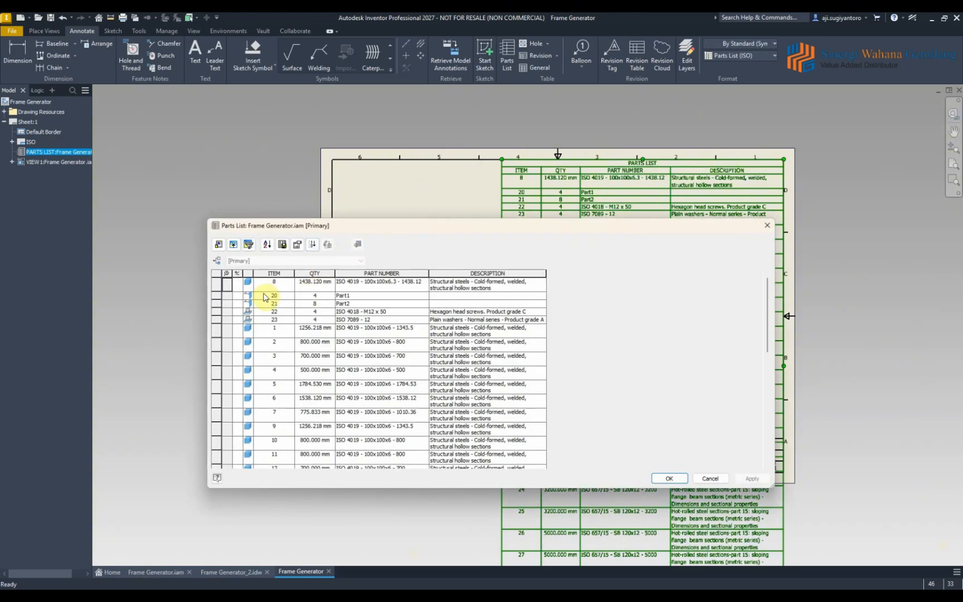
click(273, 273)
right_click(266, 273)
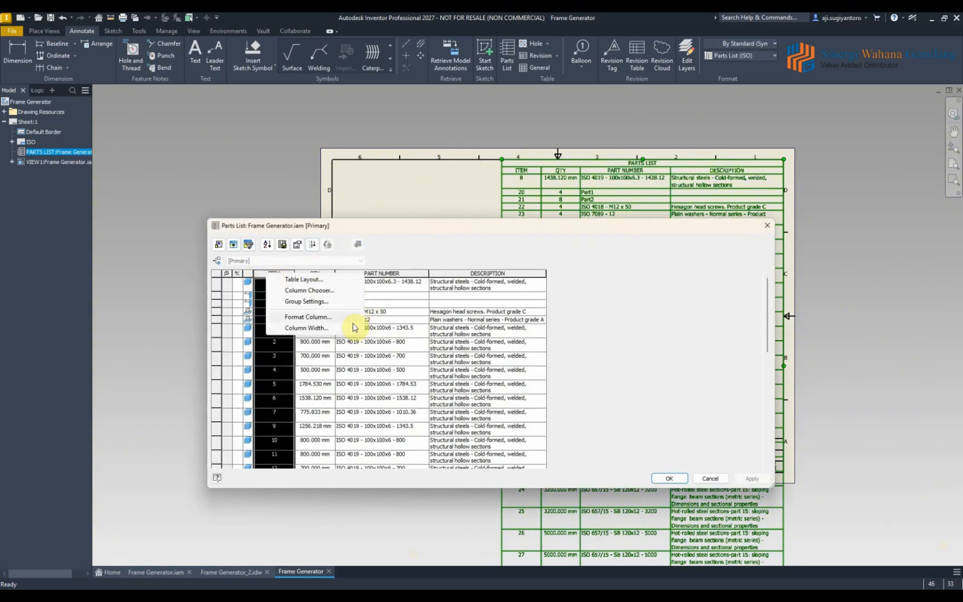
click(312, 328)
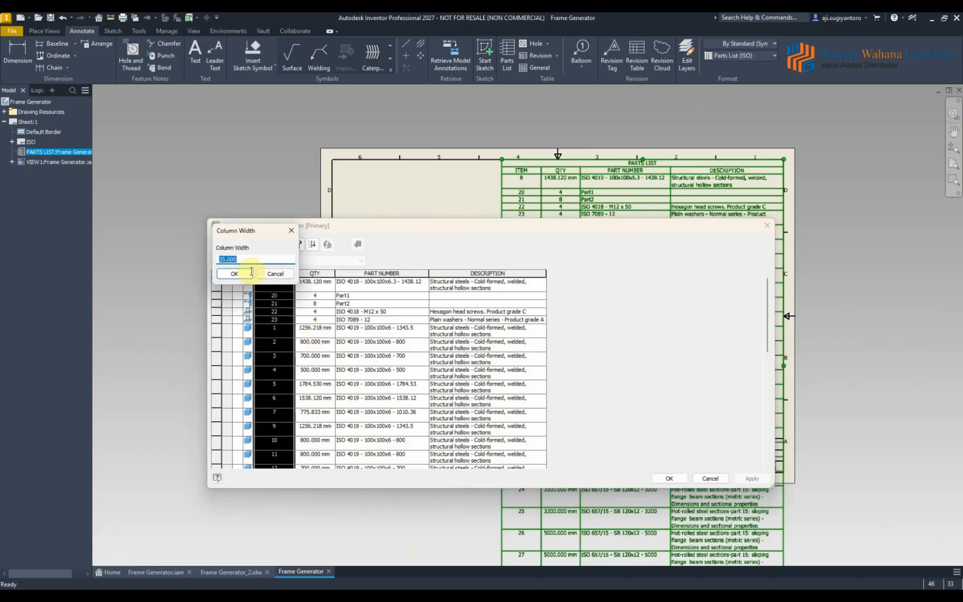
double_click(226, 258)
text(20)
click(227, 273)
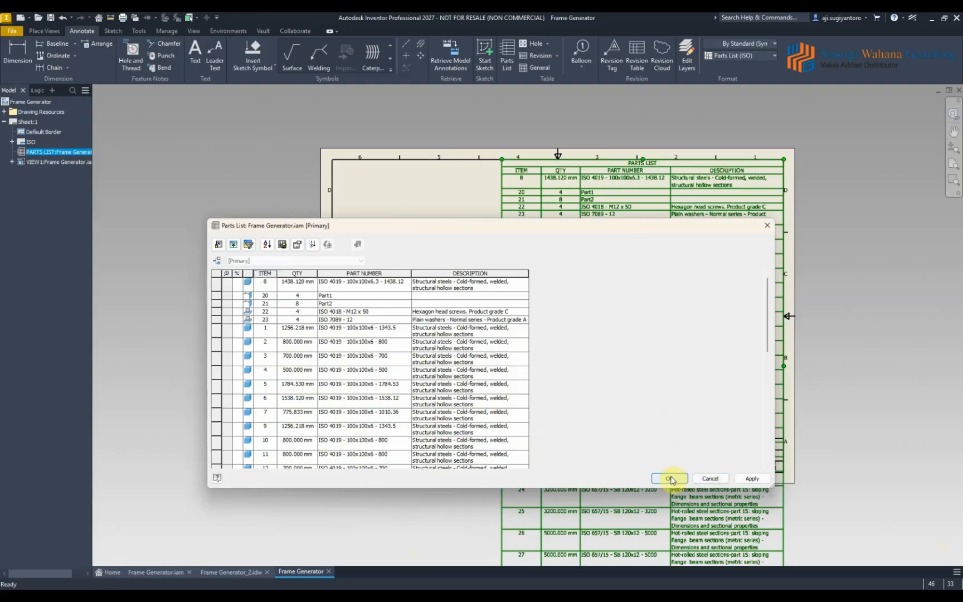
Apply the narrower ITEM column, close the parts list editor and check the table's fit on the sheet
click(751, 478)
click(669, 478)
middle_drag(689, 434, 589, 305)
middle_drag(604, 266, 595, 394)
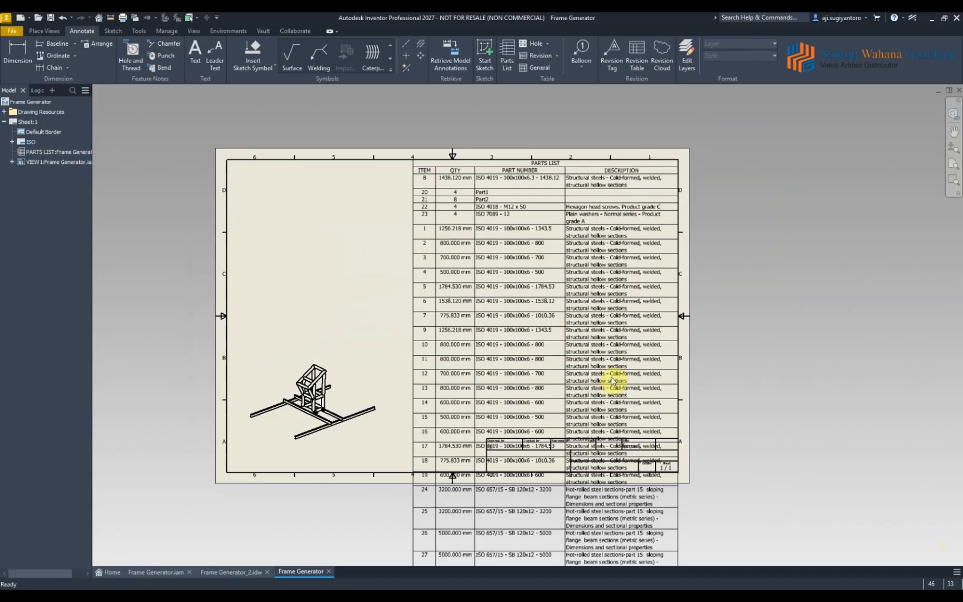
scroll(640, 323, up, 6)
scroll(639, 323, down, 5)
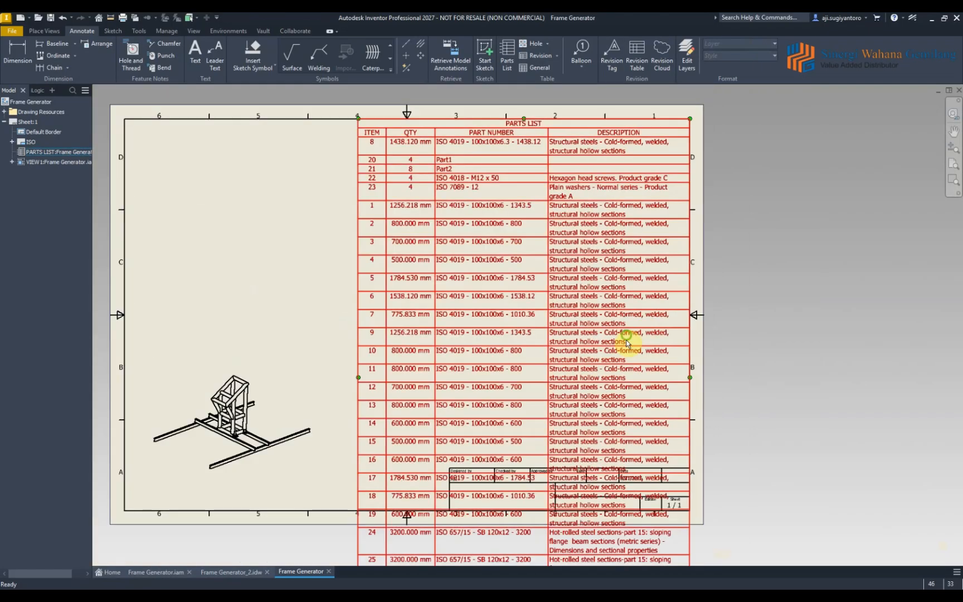
mouse_move(626, 335)
middle_down()
mouse_move(659, 124)
mouse_move(663, 308)
middle_up()
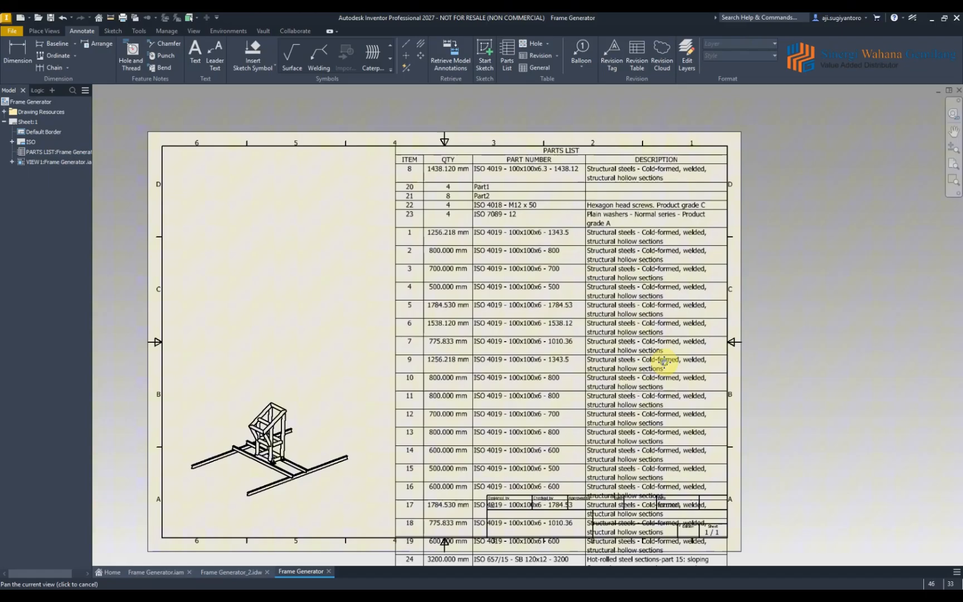
Reopen the parts list on the sheet for editing
click(588, 189)
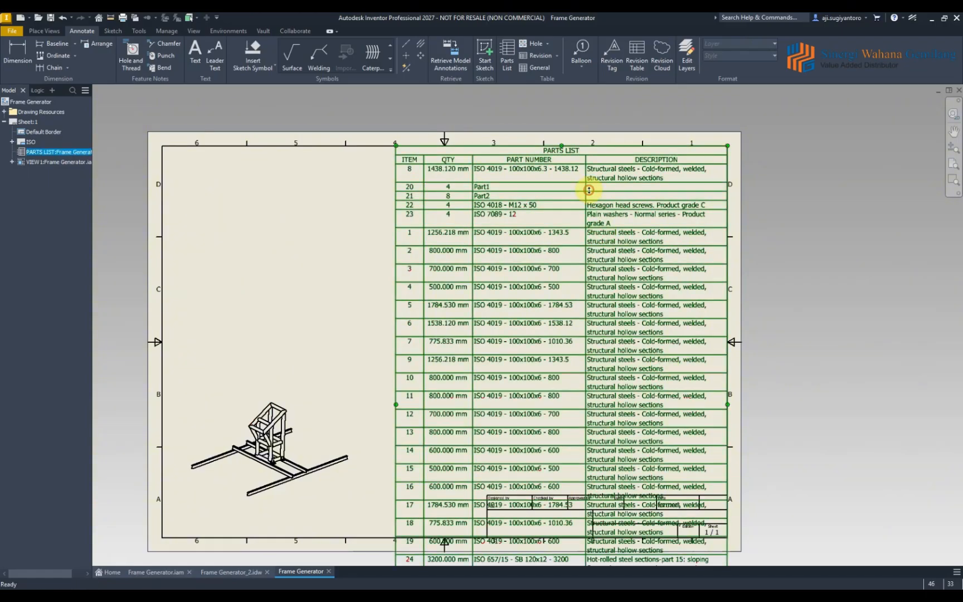
double_click(509, 180)
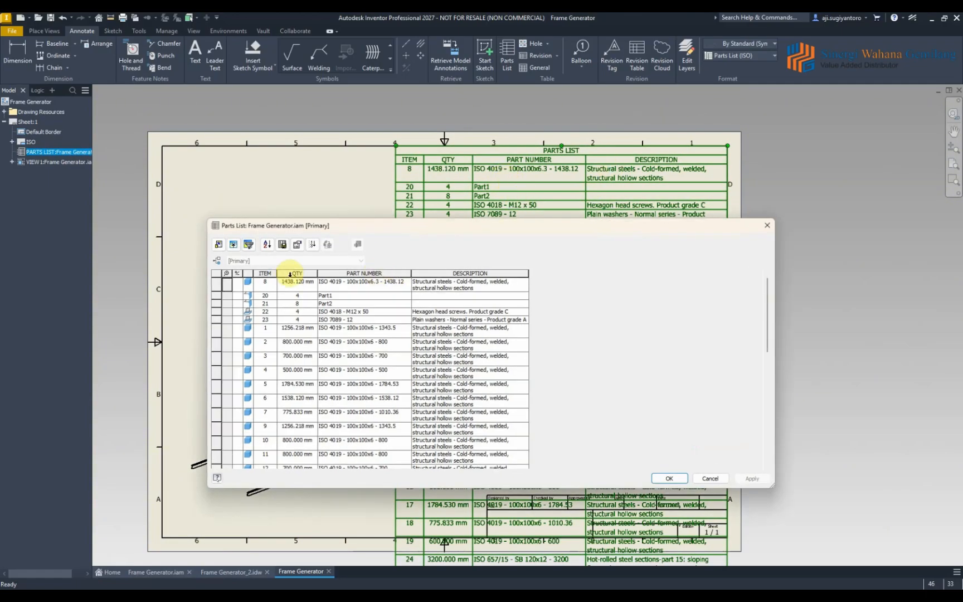
click(290, 274)
right_click(293, 274)
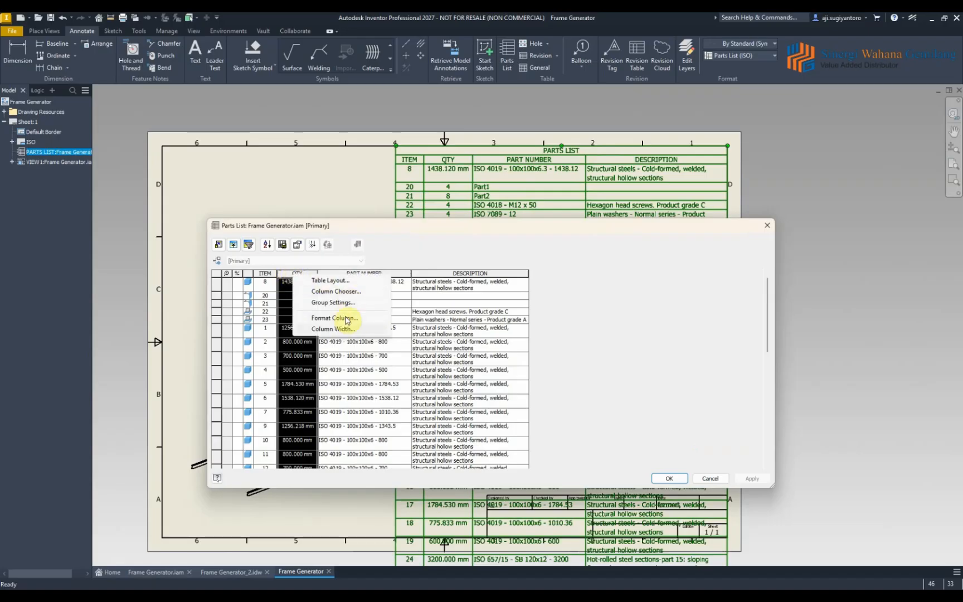
click(278, 258)
click(268, 248)
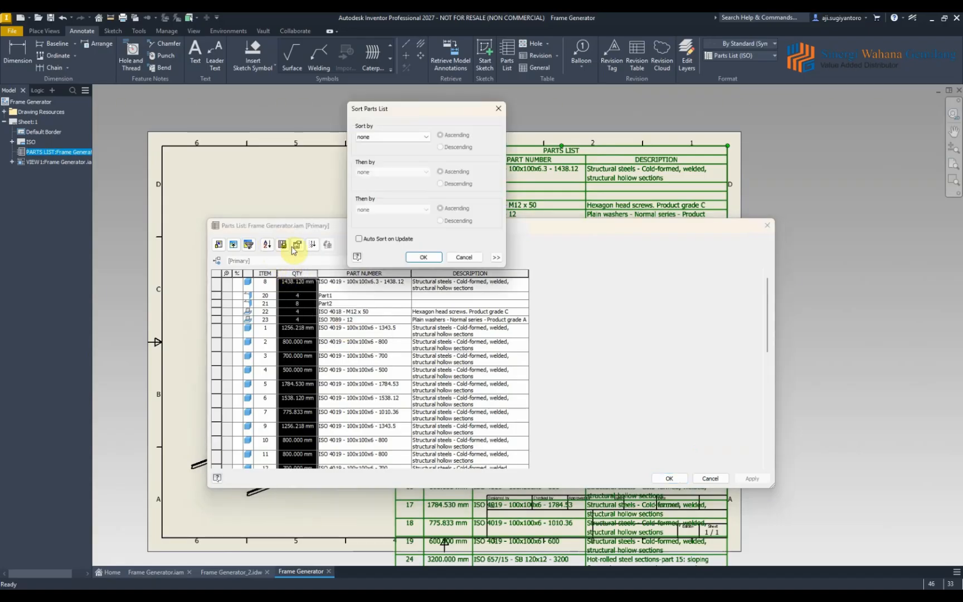
click(413, 138)
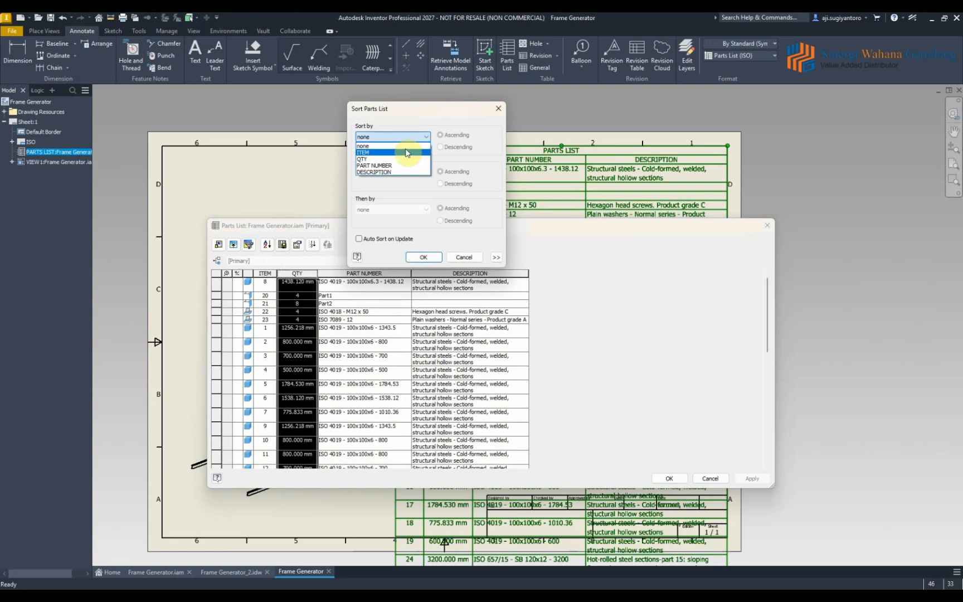
click(498, 108)
click(297, 273)
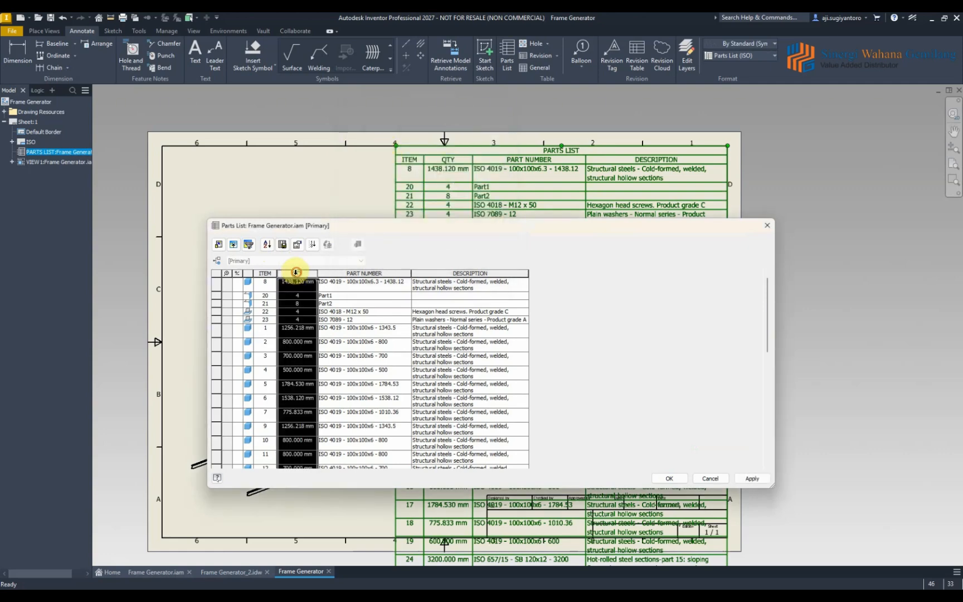
right_click(297, 274)
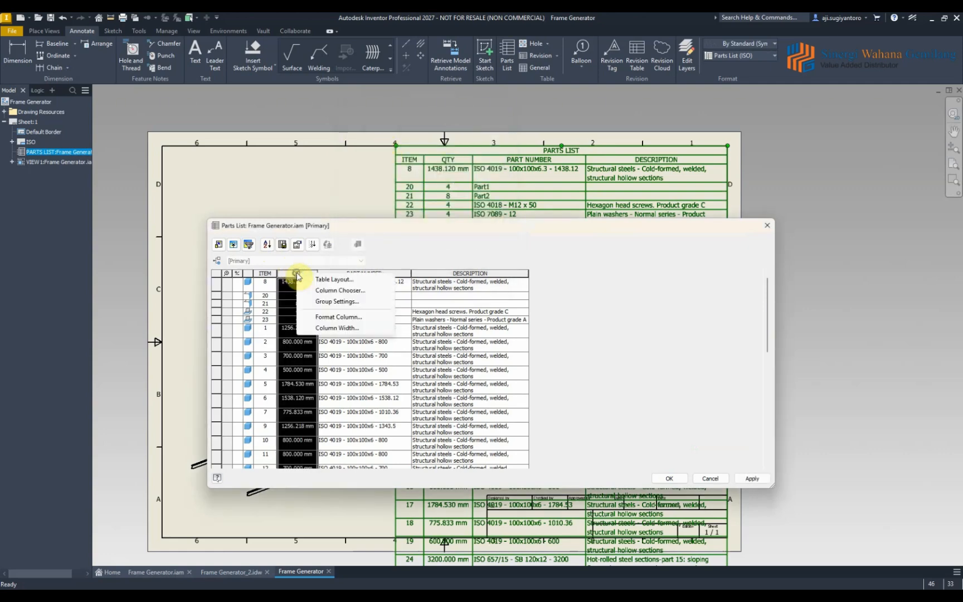
Sort the parts list rows by QTY in ascending order
click(268, 245)
click(384, 137)
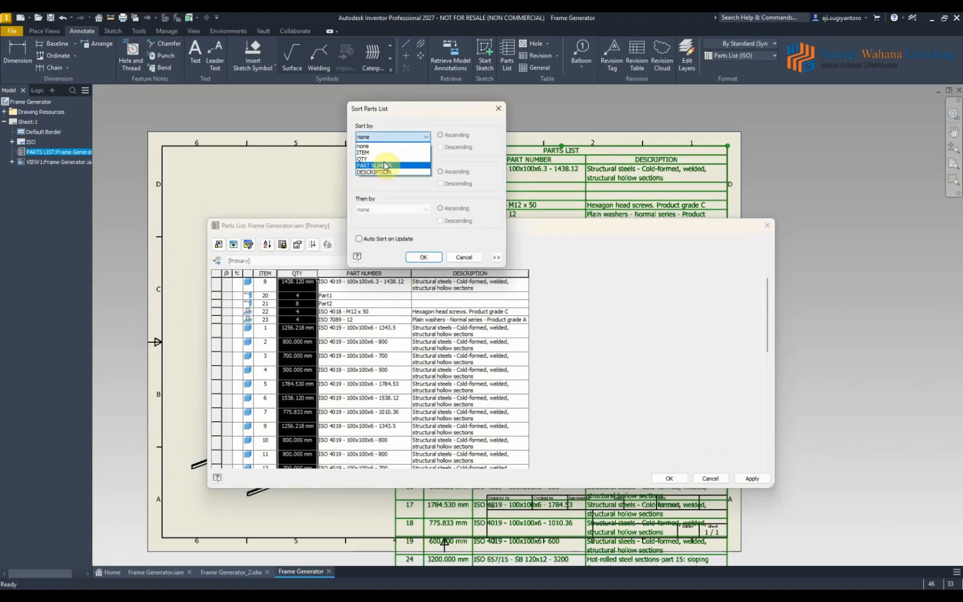
click(383, 159)
click(423, 257)
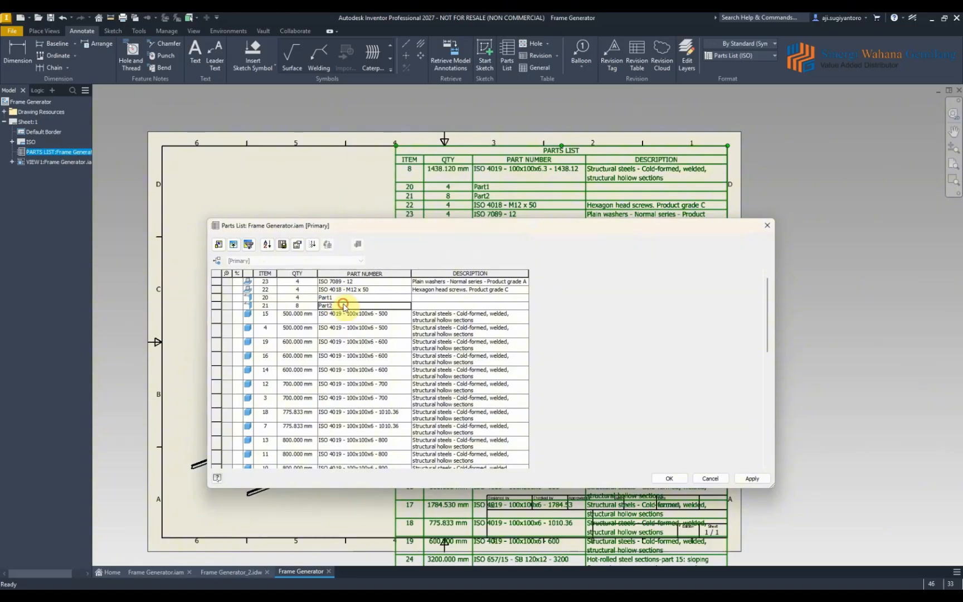
Hide the rows for the ISO 7089 washers, ISO 4018 screws, Part1 and Part2 in the parts list
click(353, 305)
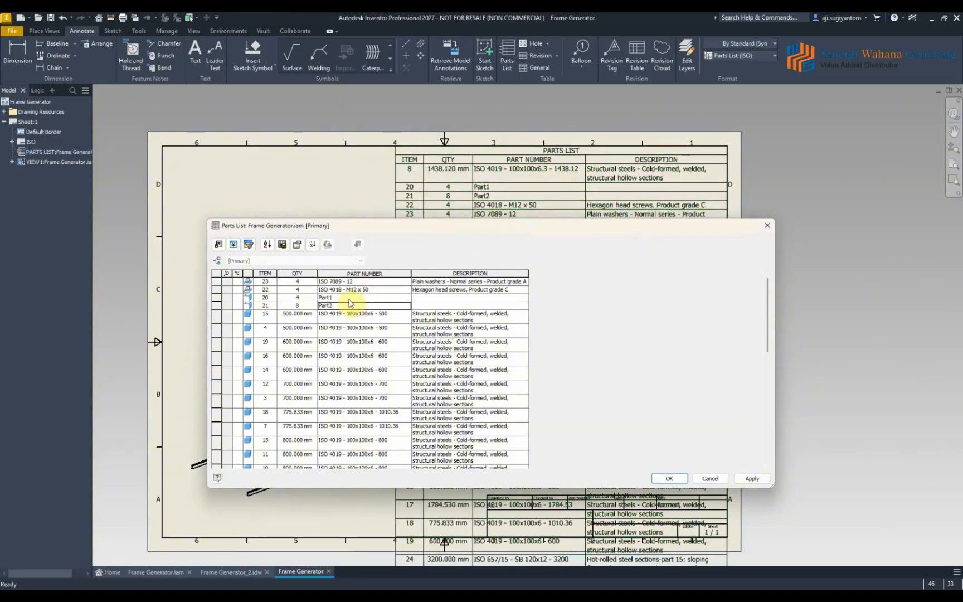
click(336, 281)
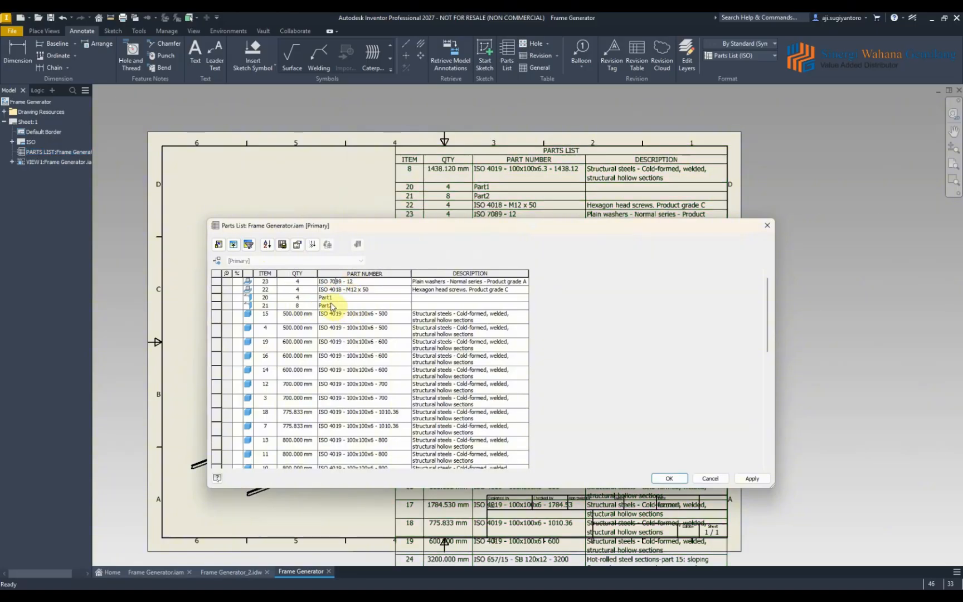
scroll(387, 318, down, 8)
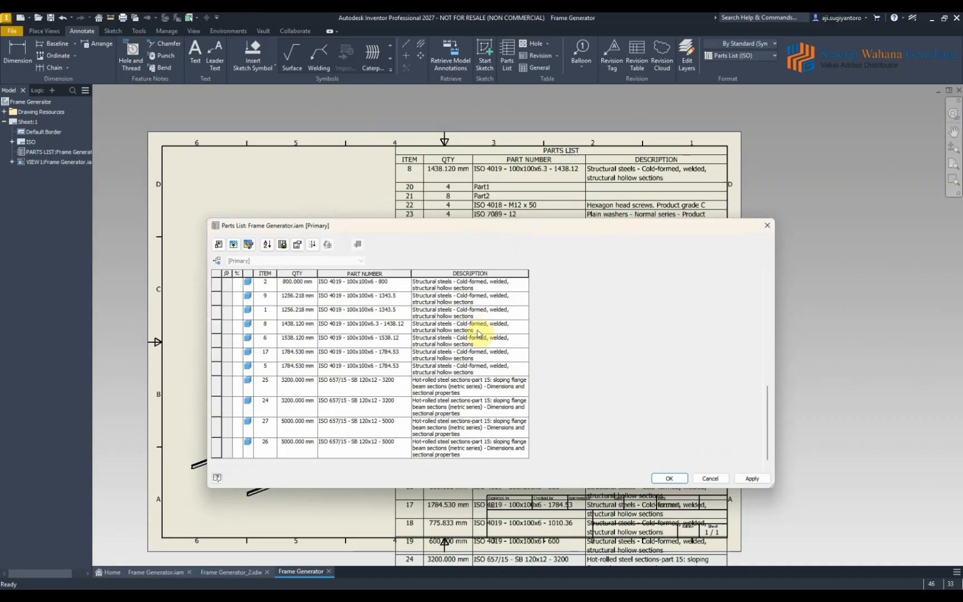
scroll(363, 356, up, 8)
click(215, 280)
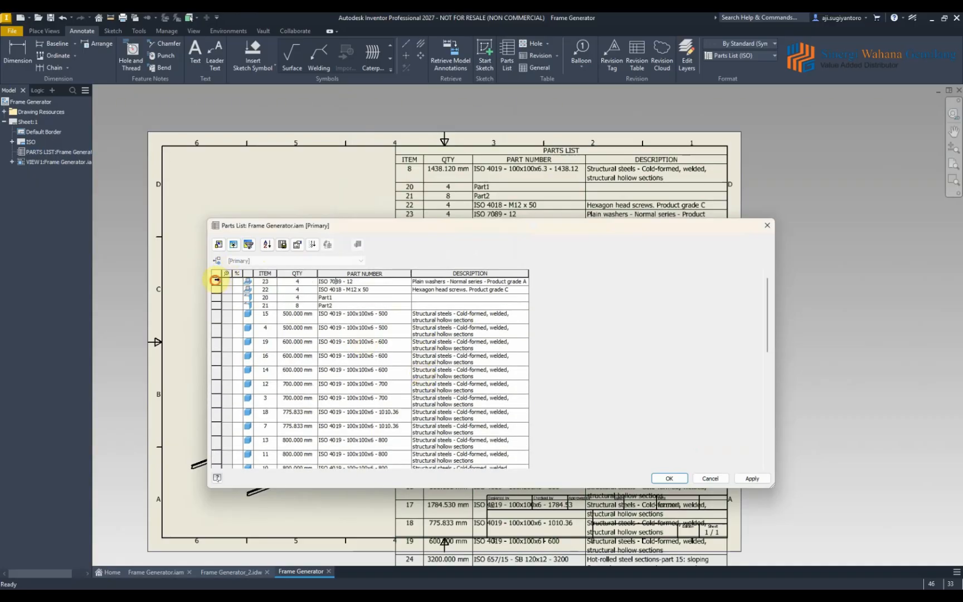
shift+click(215, 304)
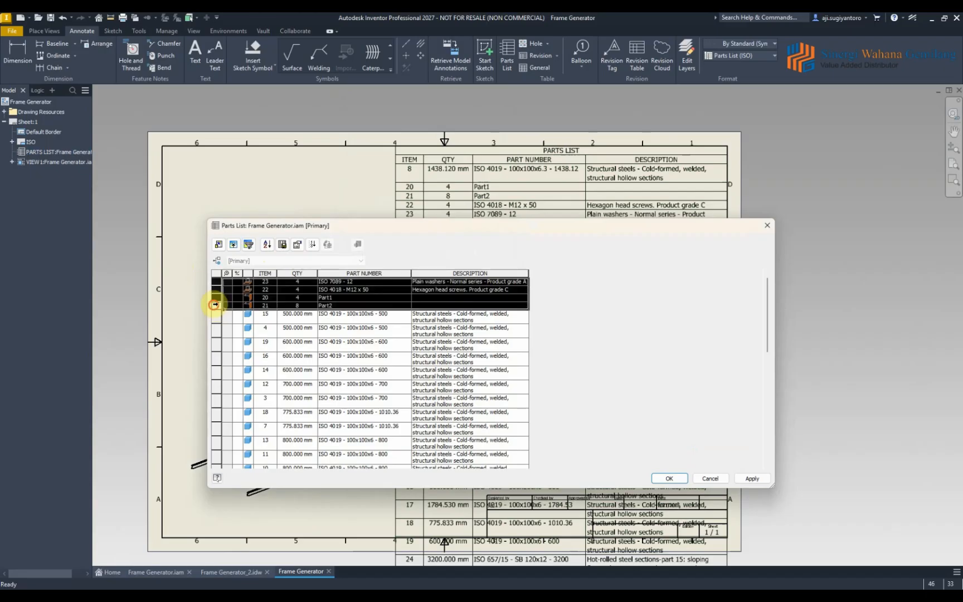
right_click(215, 306)
click(239, 318)
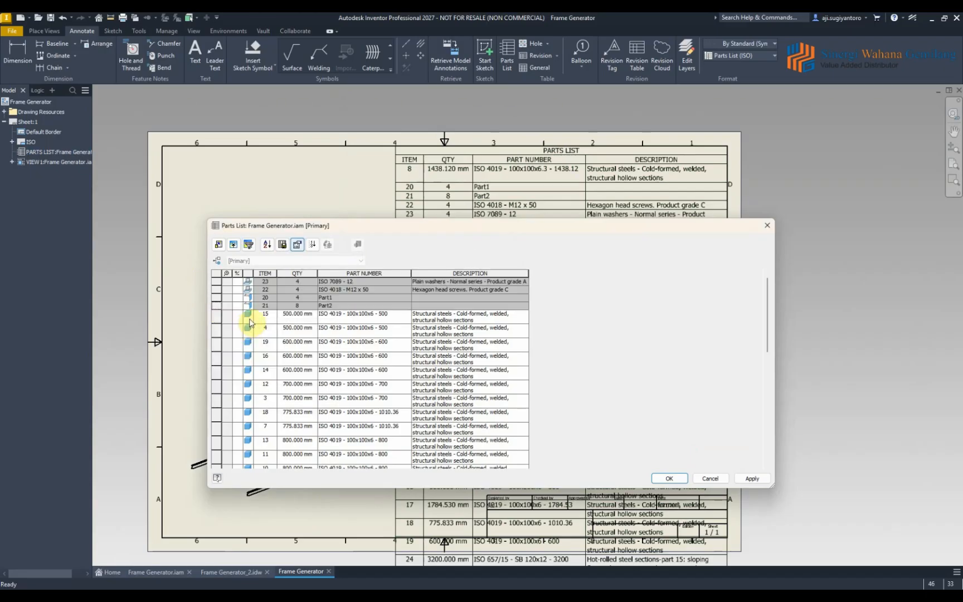
Apply the sorting and hidden rows, moving the editor aside to check the parts list on the sheet
drag(639, 228, 671, 264)
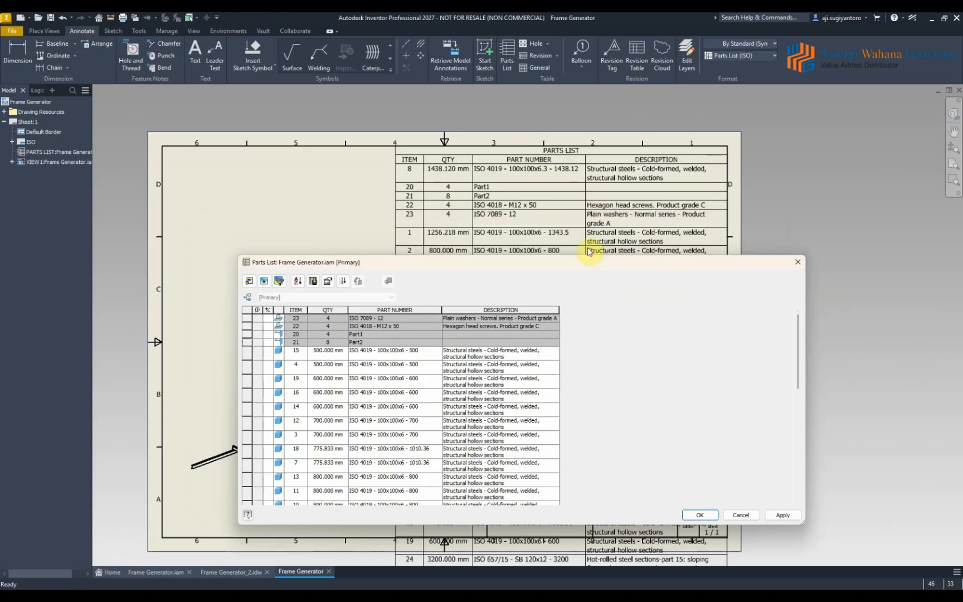
click(796, 518)
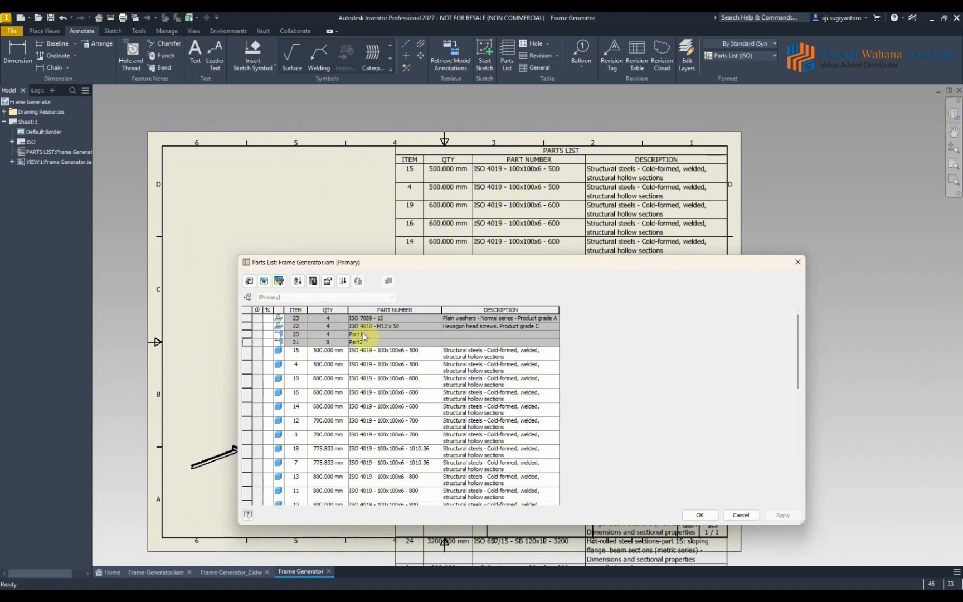
drag(481, 272, 283, 107)
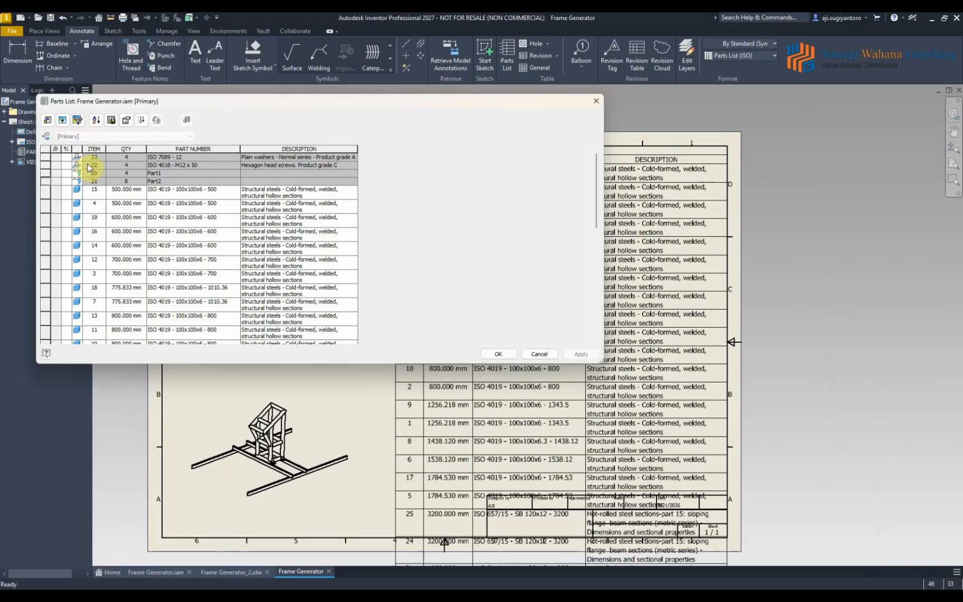
drag(343, 104, 620, 157)
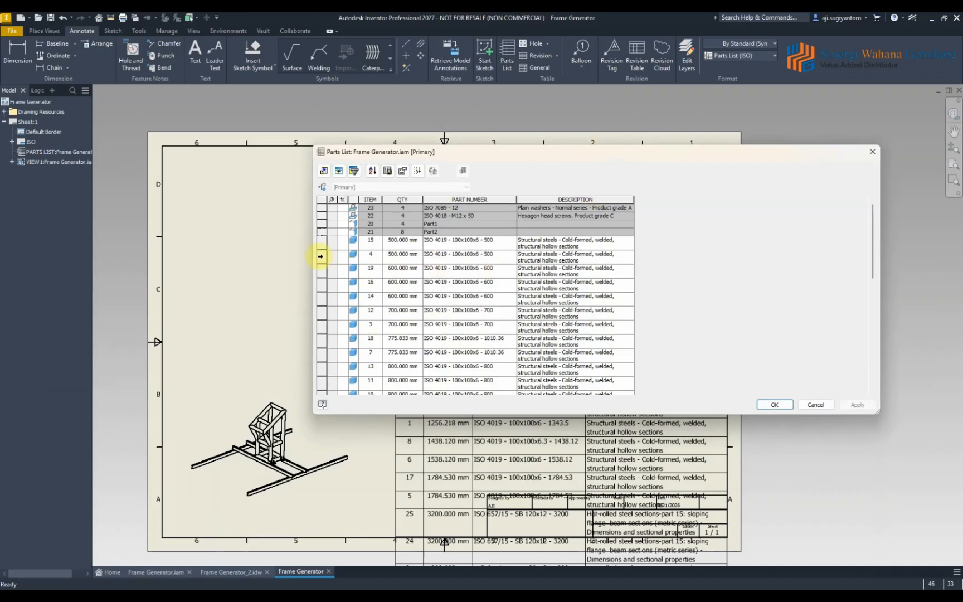
Enable grouping of the parts list rows with PART NUMBER as the first key
click(354, 170)
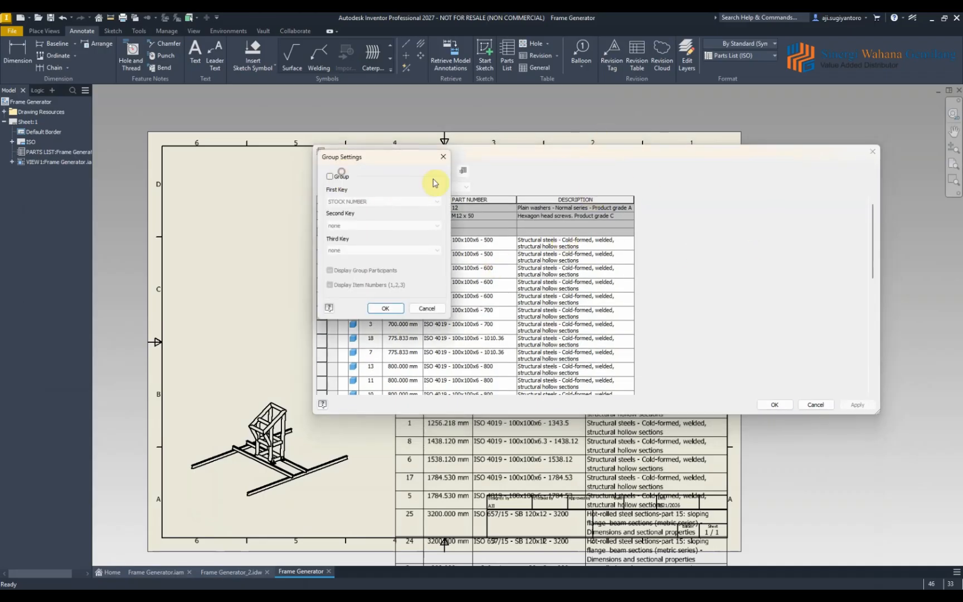
drag(398, 156, 734, 167)
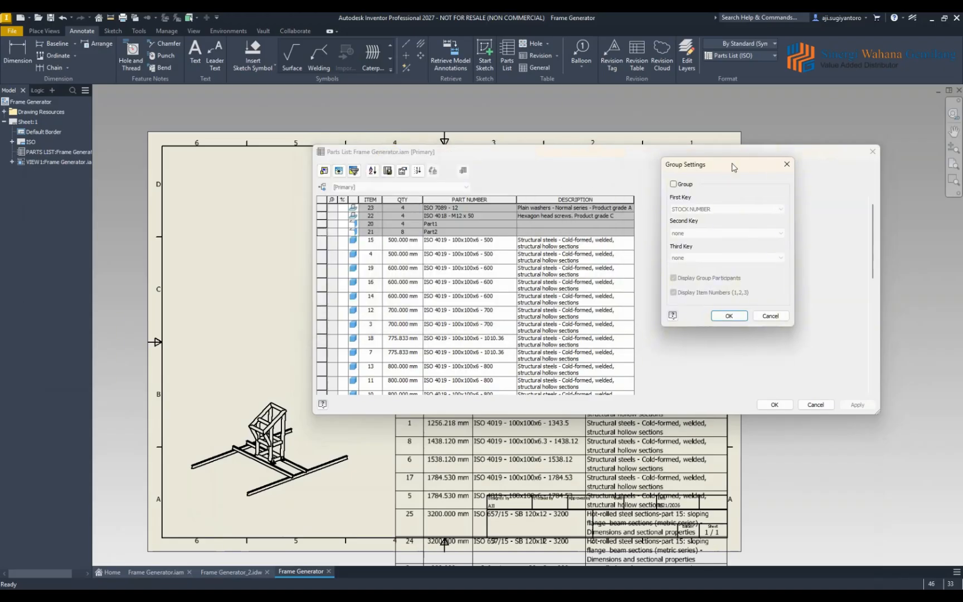
click(673, 183)
click(695, 209)
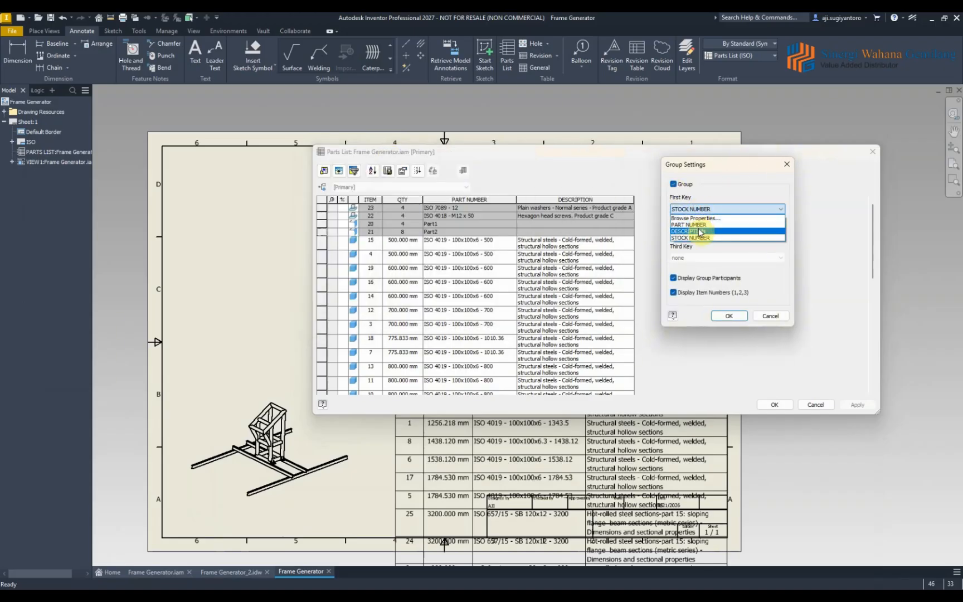
click(699, 225)
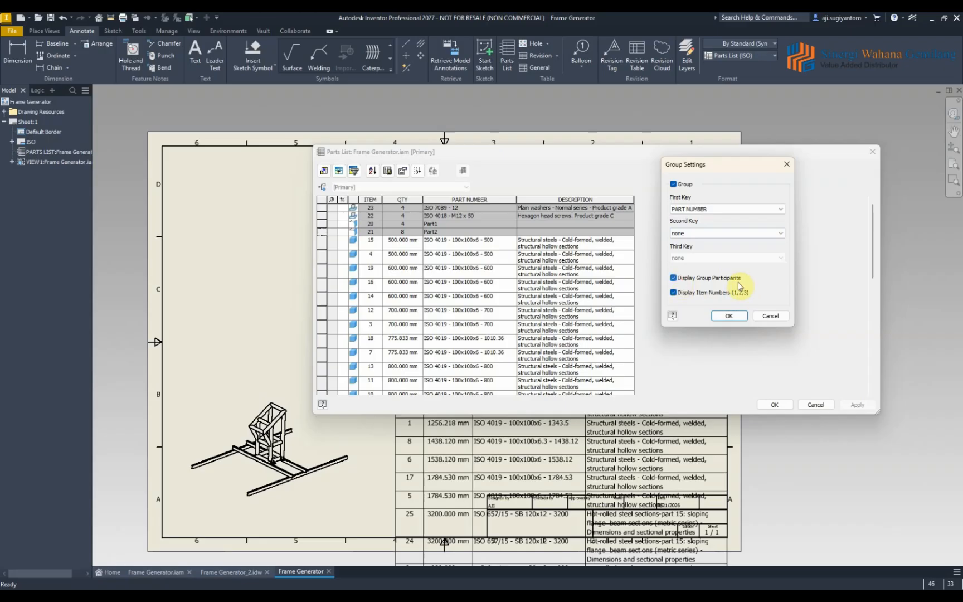
click(726, 314)
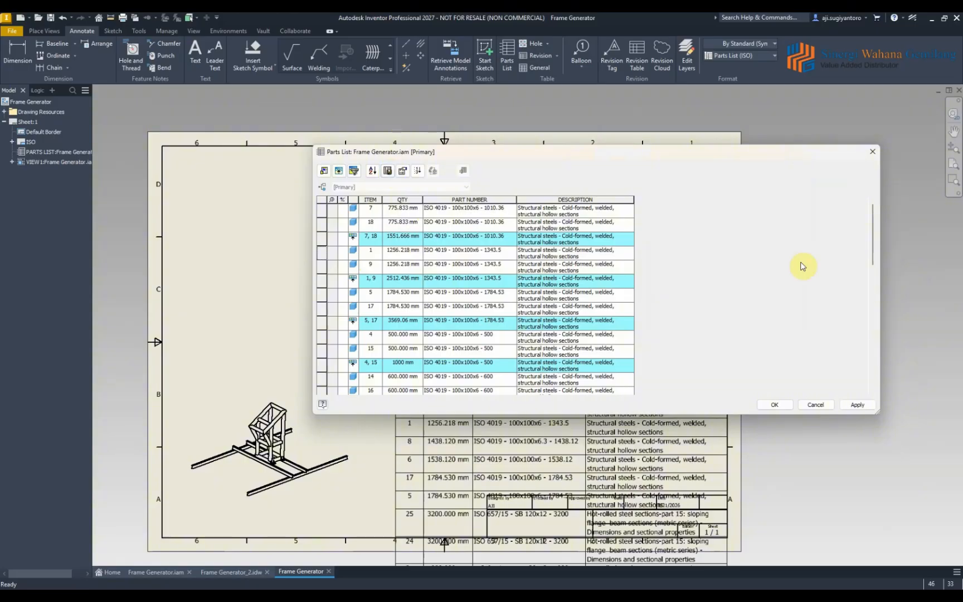
Apply the grouping to the drawing and check the grouped rows of the parts list on the sheet
drag(774, 151, 183, 119)
click(341, 372)
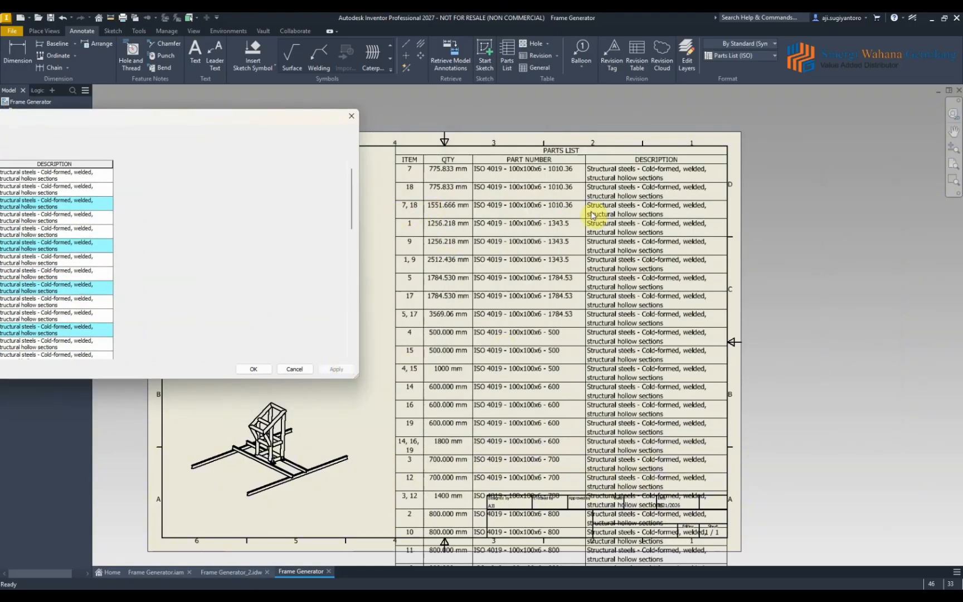
drag(127, 123, 514, 146)
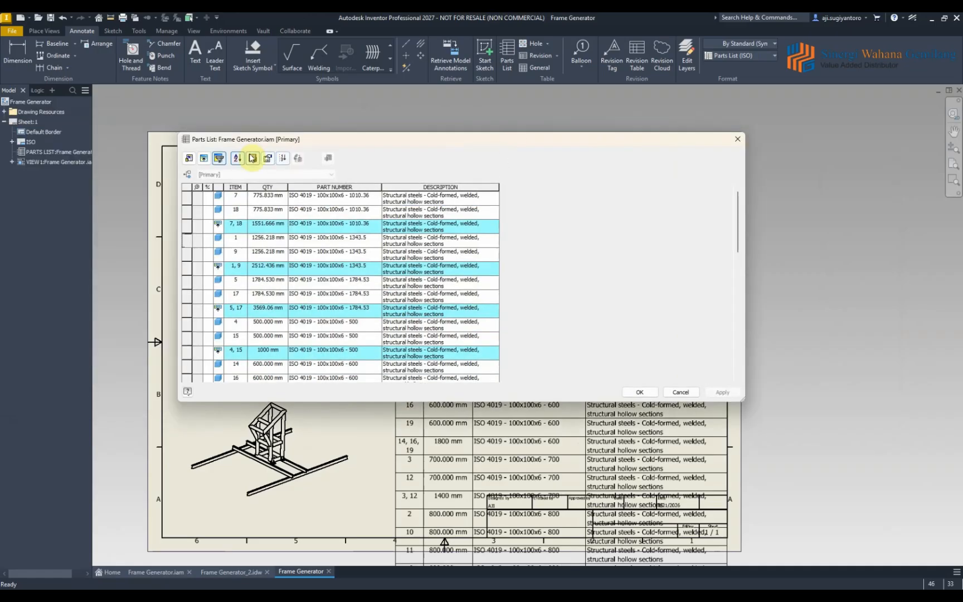
Turn off the display of group participants in the parts list's group settings and apply it to the drawing
click(207, 157)
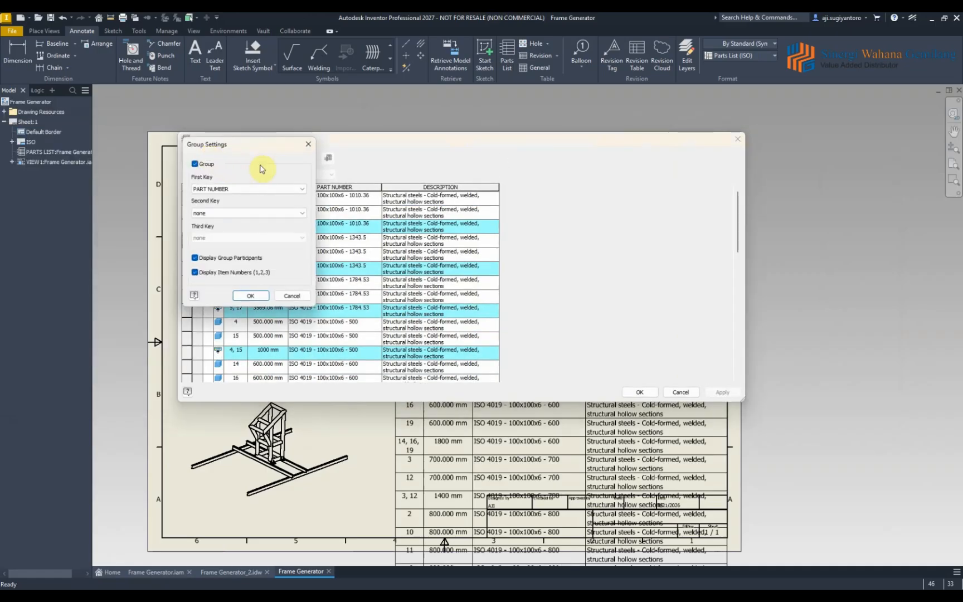
click(220, 261)
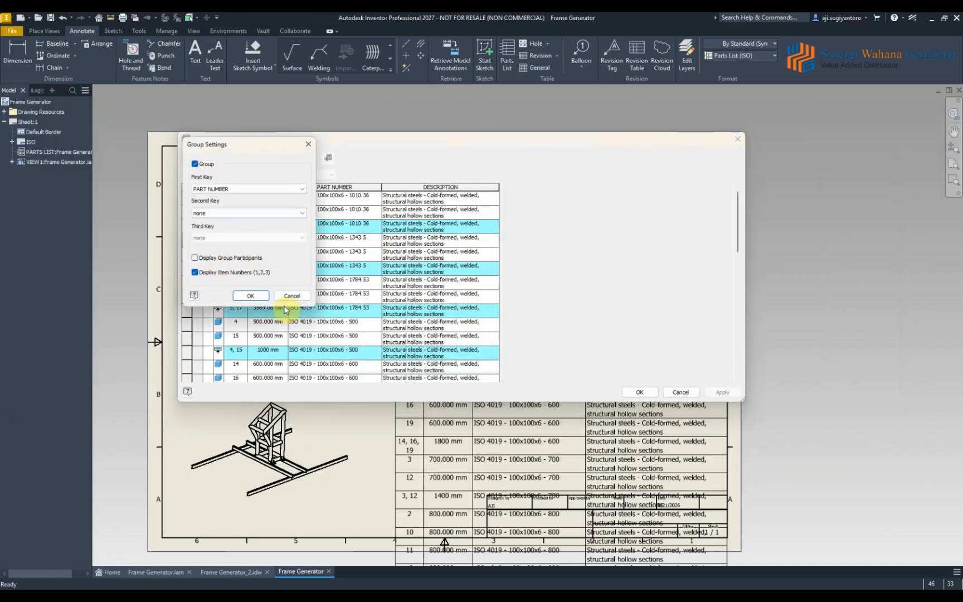
click(250, 295)
click(715, 394)
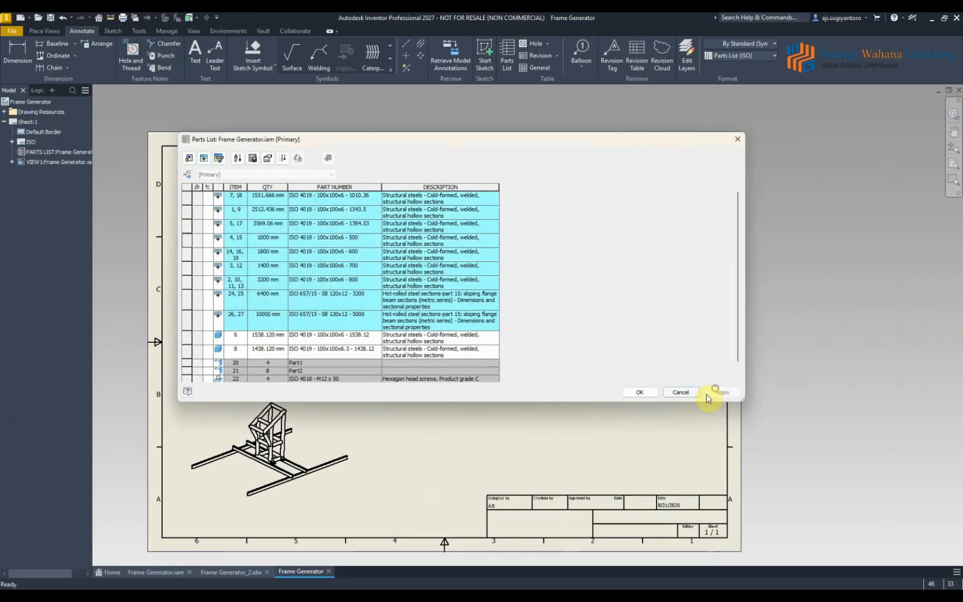
click(639, 392)
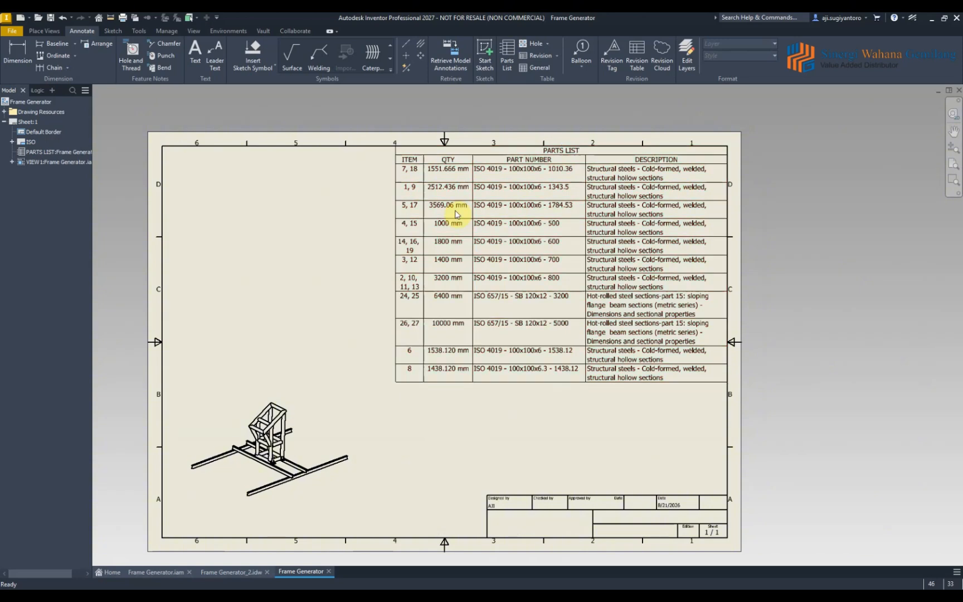
Try the Material List (ISO) style on the parts list and undo the style change
click(465, 172)
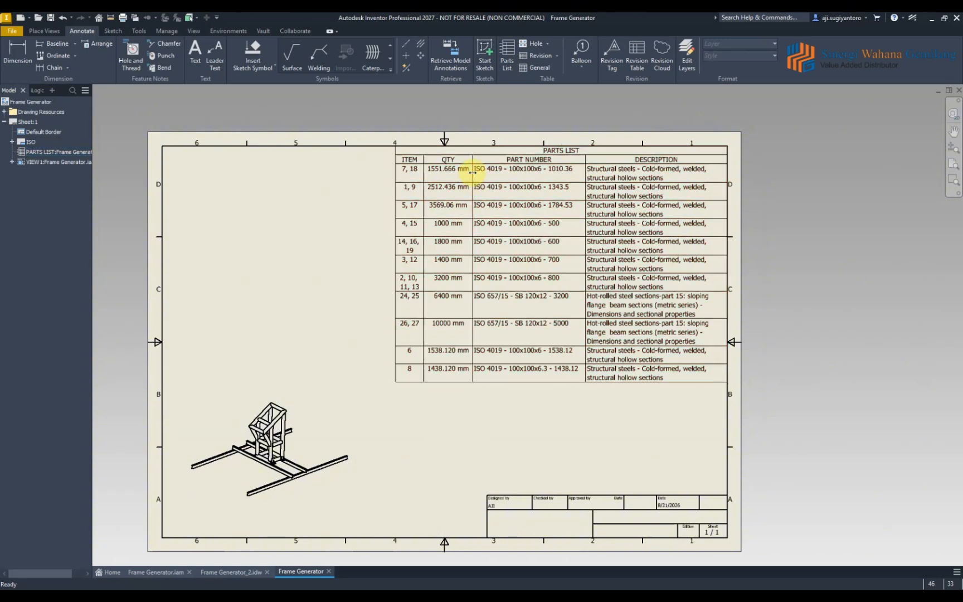
click(651, 162)
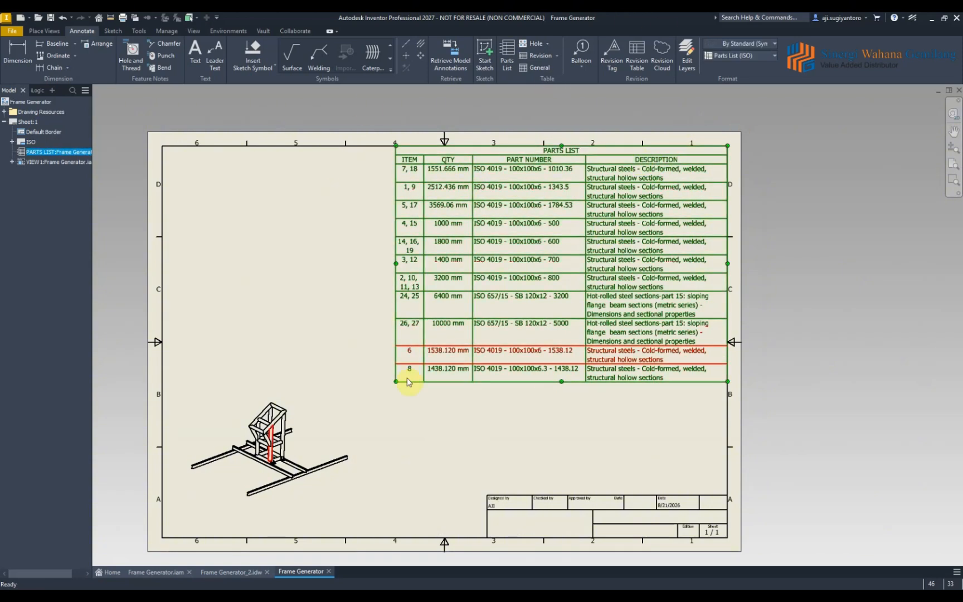
click(744, 56)
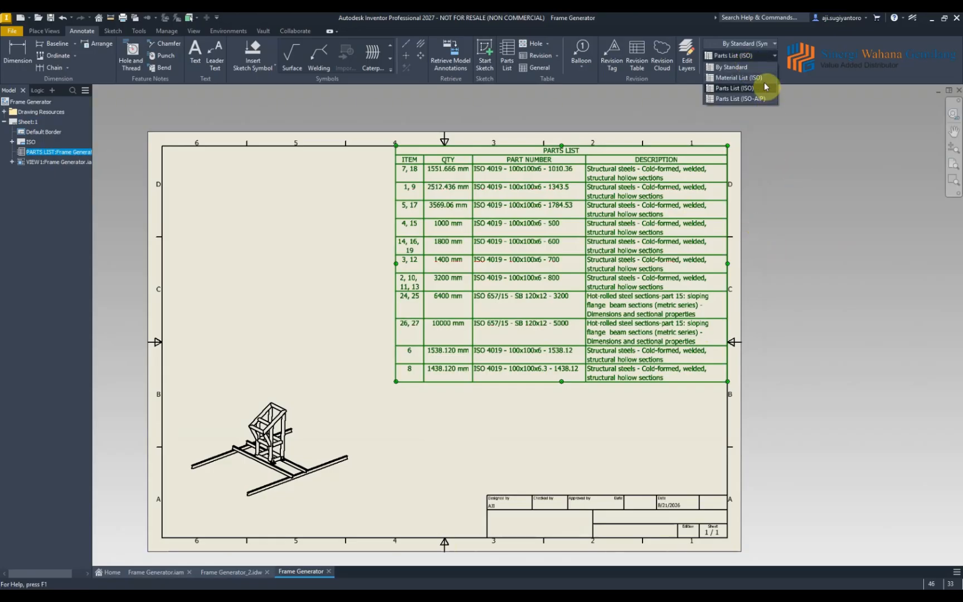
click(756, 77)
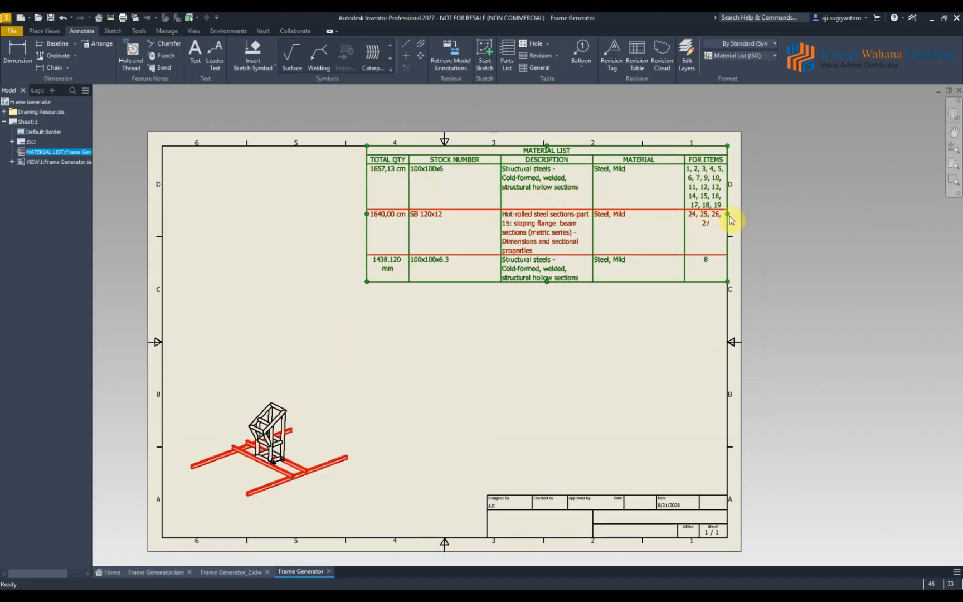
key(ctrl+z)
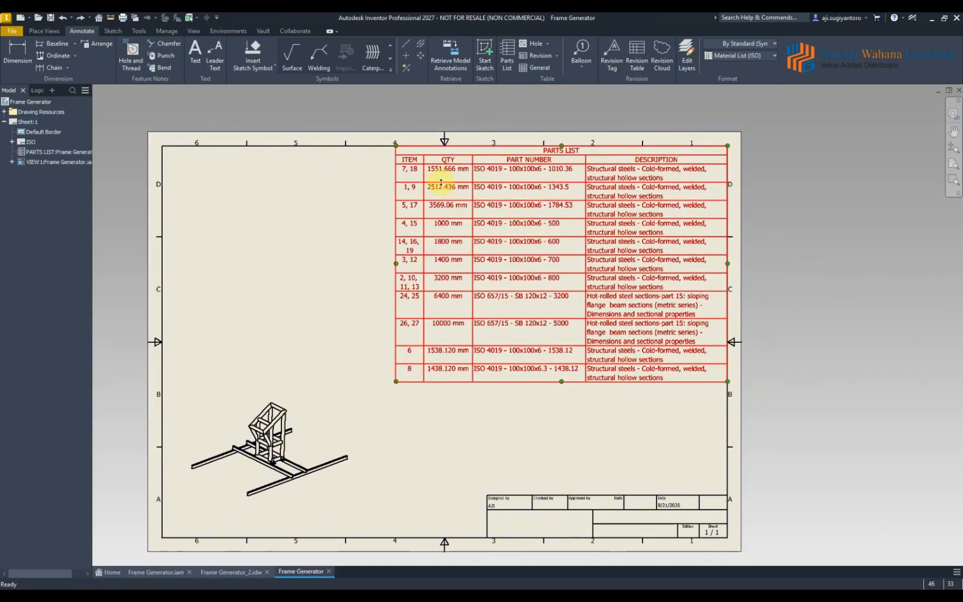
Turn on the display of group participants in the parts list's group settings and apply it to the drawing
double_click(461, 155)
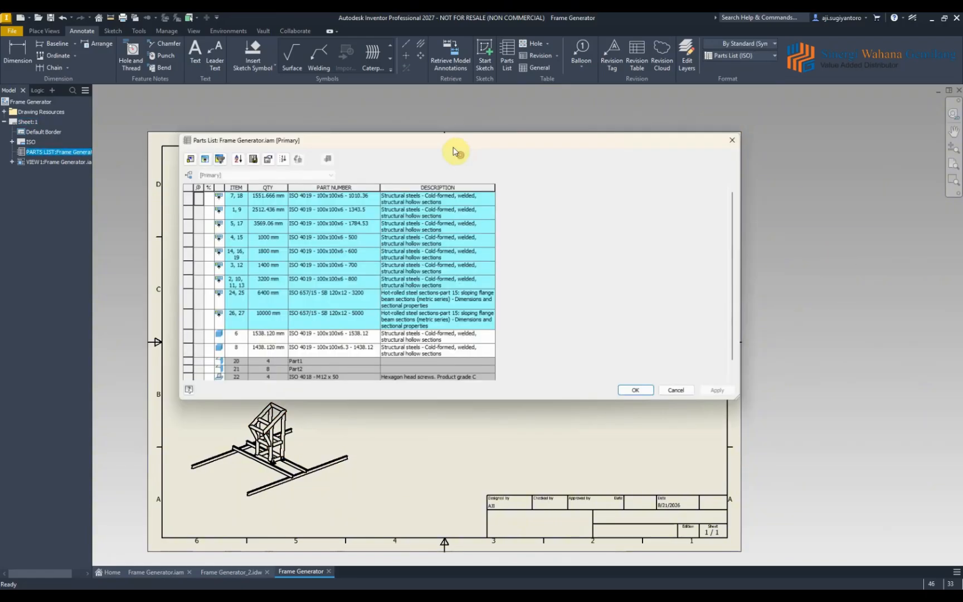
scroll(300, 243, down, 1)
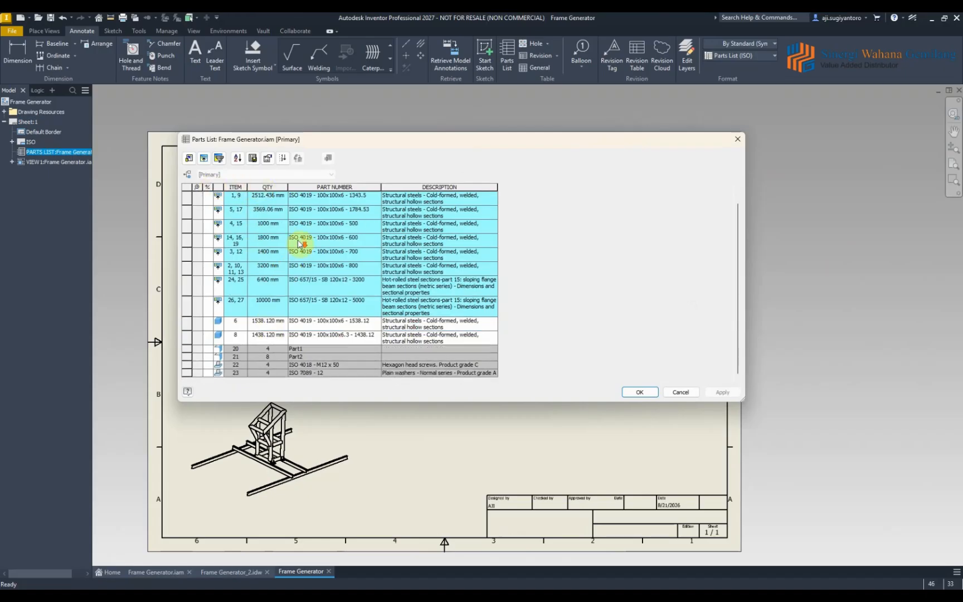
scroll(256, 254, up, 1)
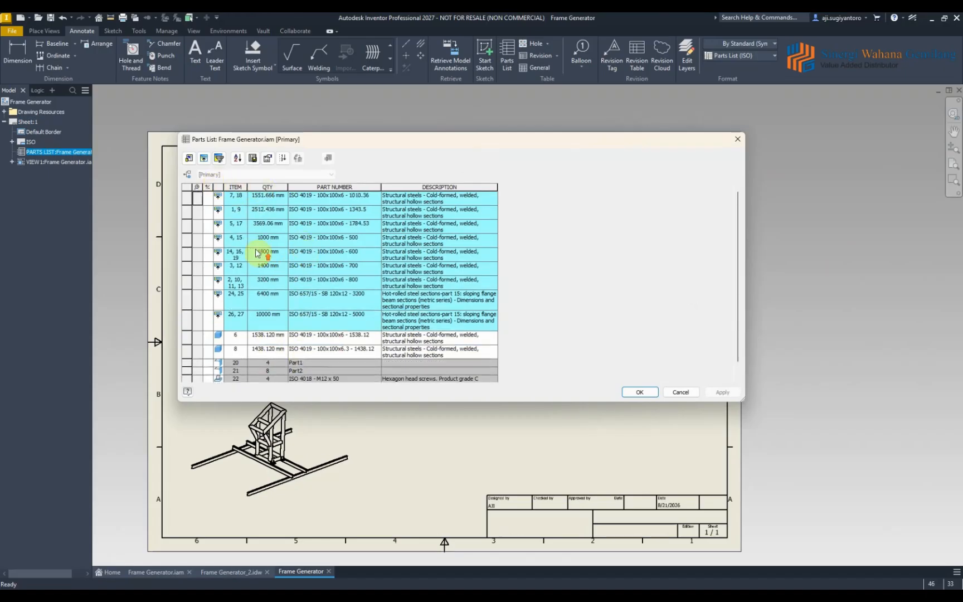
click(214, 160)
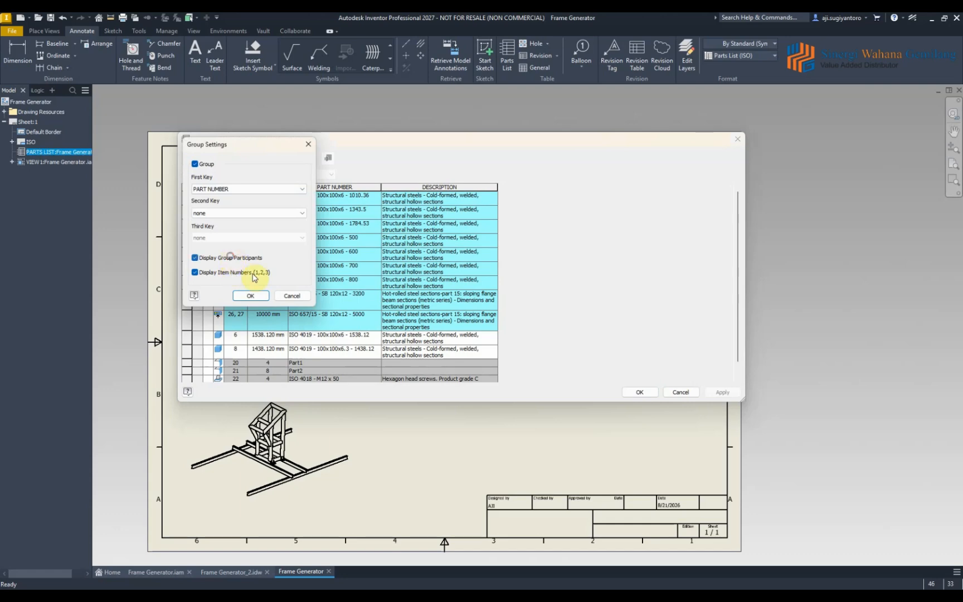
click(251, 295)
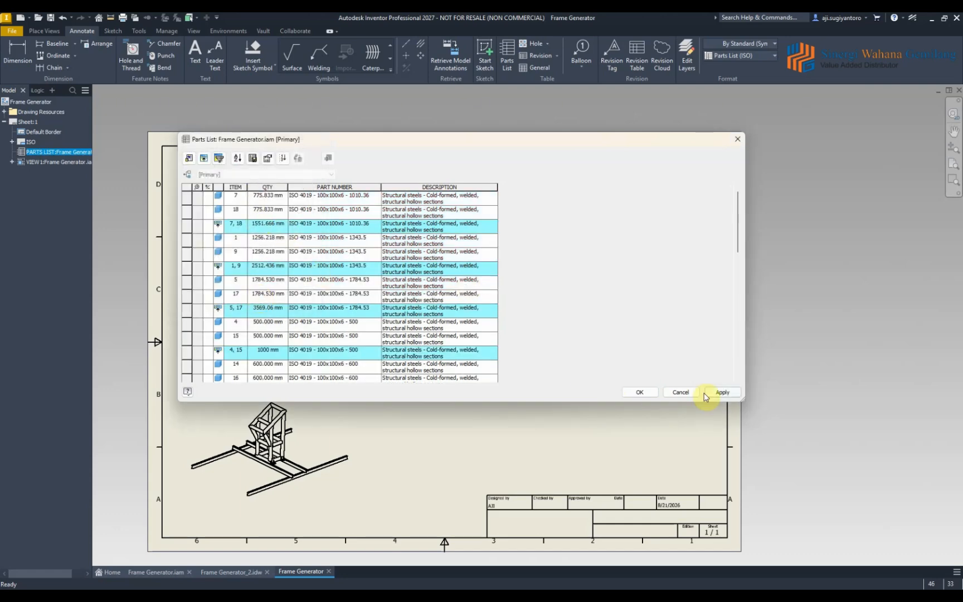
click(721, 393)
click(639, 393)
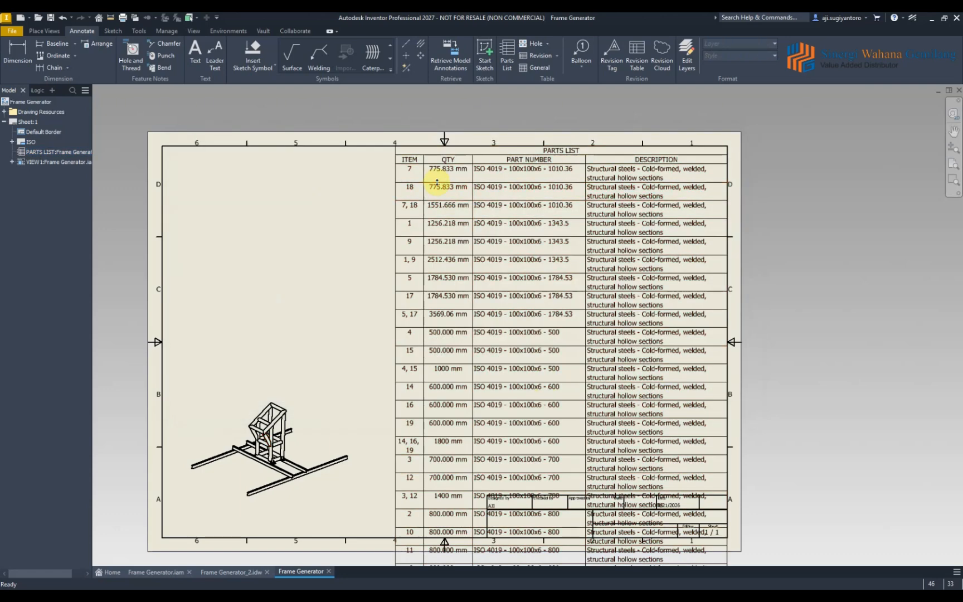
Inspect the full length of the parts list, reopen its editor, and shorten and raise the editor window to expose the drawing
scroll(542, 290, up, 10)
scroll(553, 294, down, 10)
middle_drag(567, 381, 553, 166)
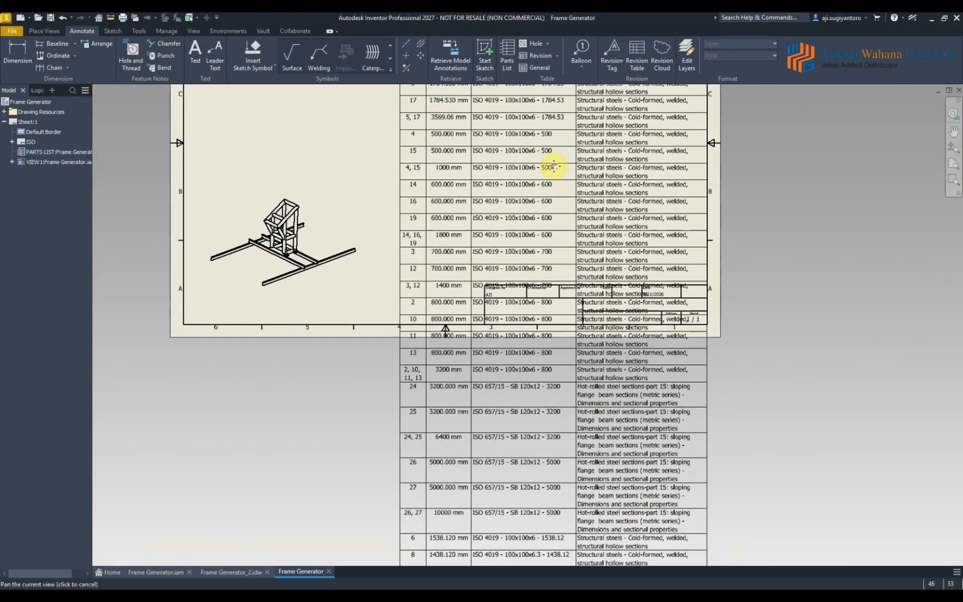
scroll(555, 156, down, 5)
scroll(534, 268, up, 3)
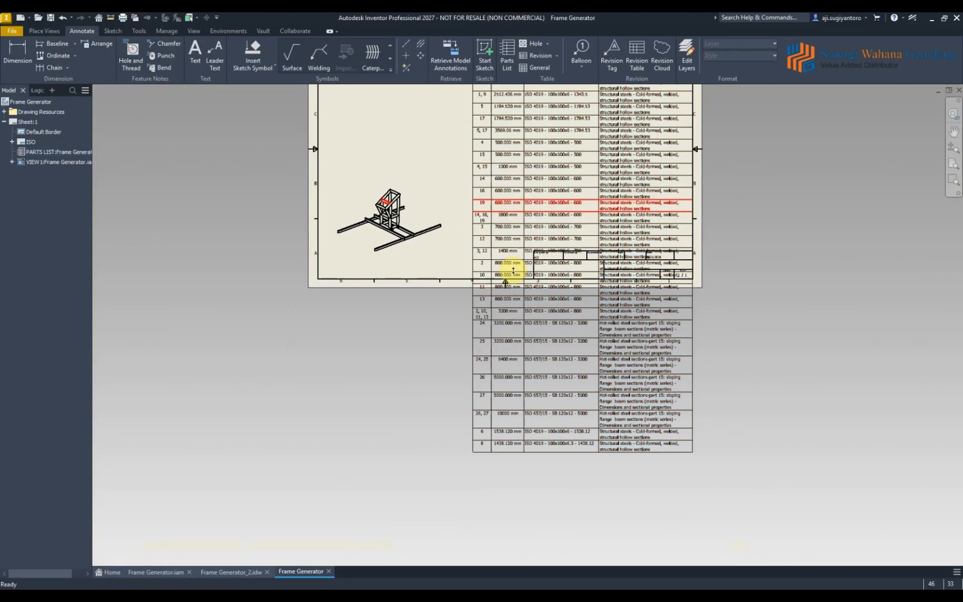
middle_drag(533, 203, 491, 331)
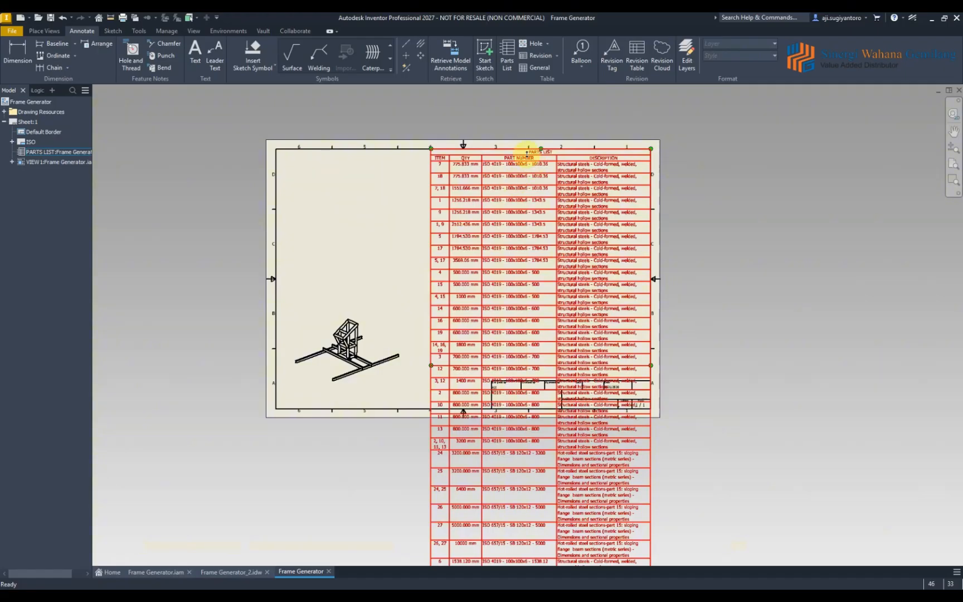
double_click(526, 154)
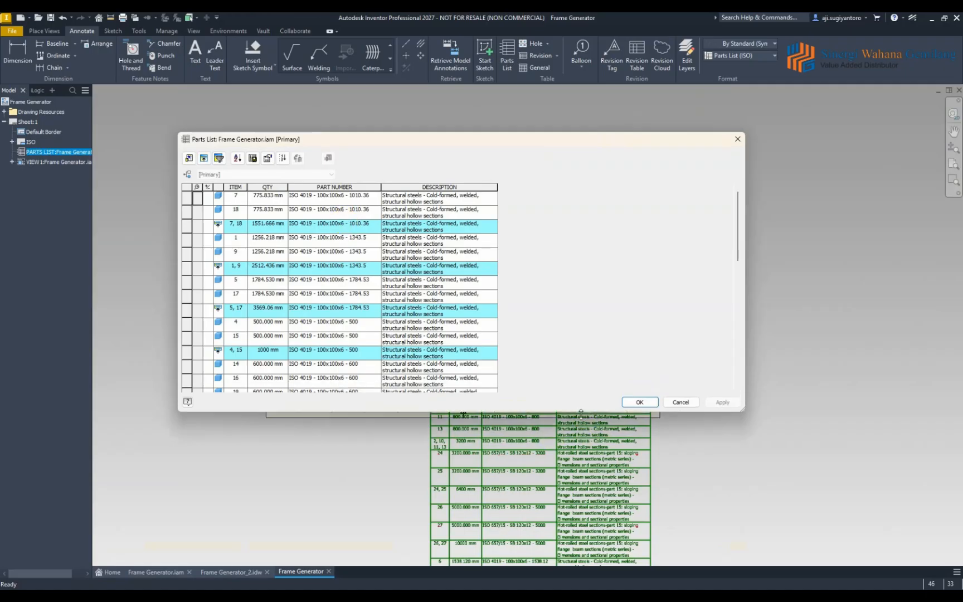
mouse_move(567, 402)
mouse_down()
mouse_move(564, 350)
mouse_move(564, 363)
mouse_up()
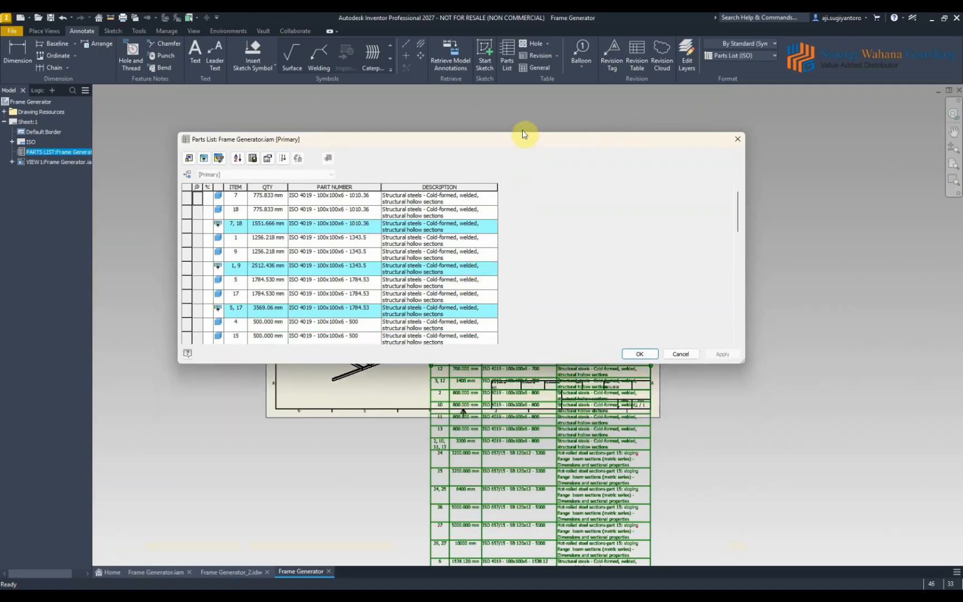
drag(523, 132, 524, 127)
drag(521, 56, 521, 47)
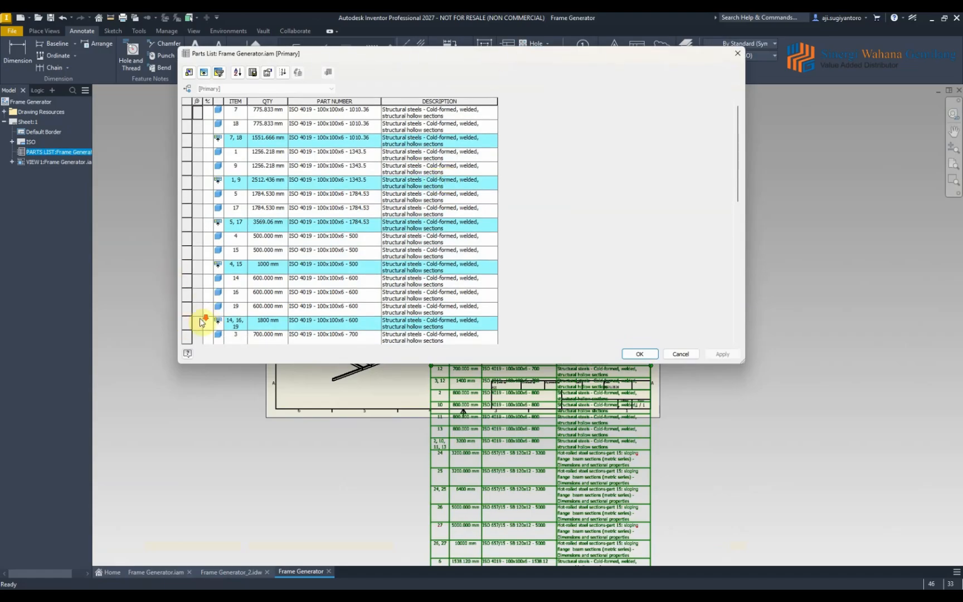
Wrap the parts list at the item 3 row, ISO 4019 - 100x100x6 - 700, and apply it to the sheet
scroll(201, 321, down, 3)
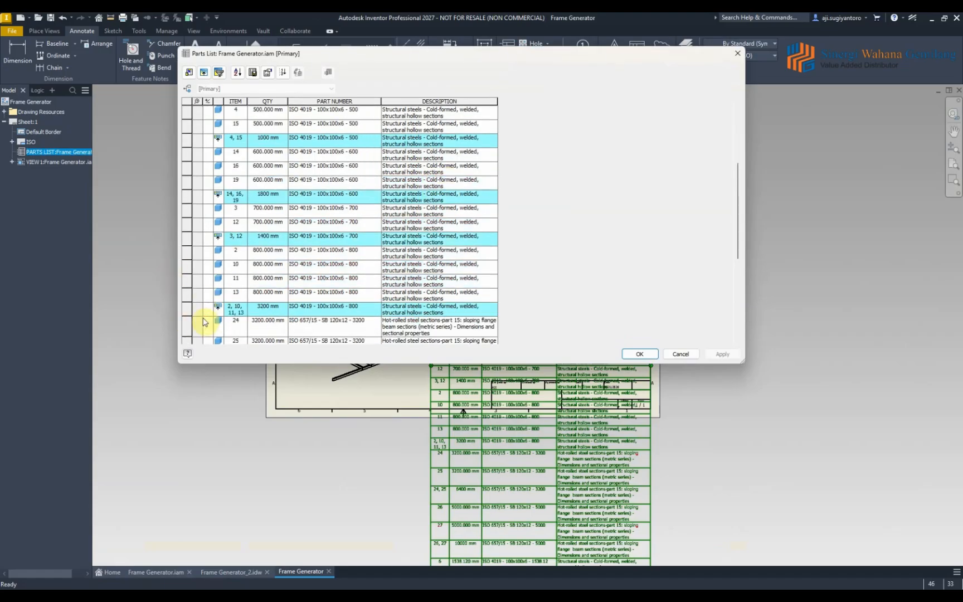
click(184, 211)
right_click(189, 212)
click(221, 240)
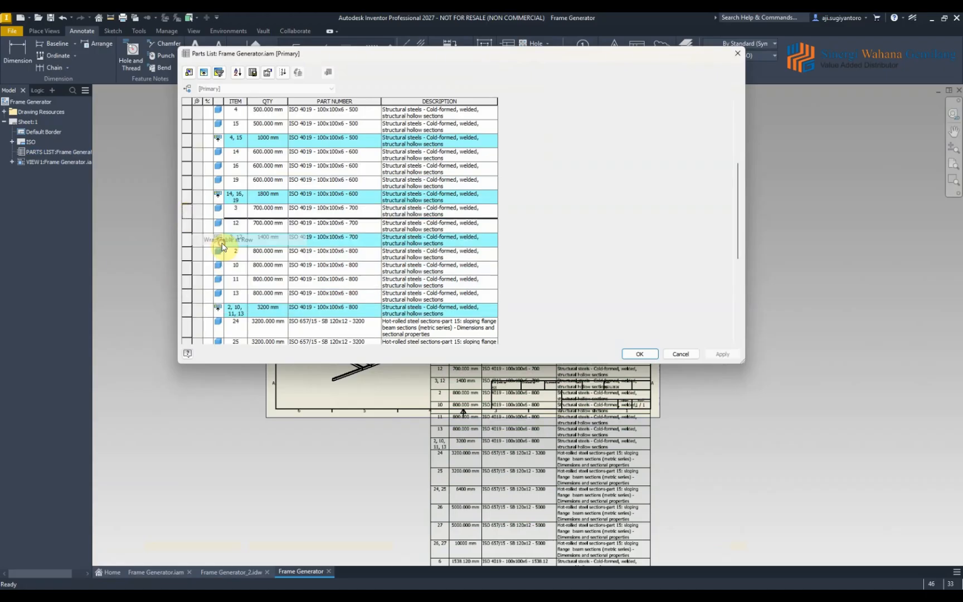
click(722, 353)
click(645, 354)
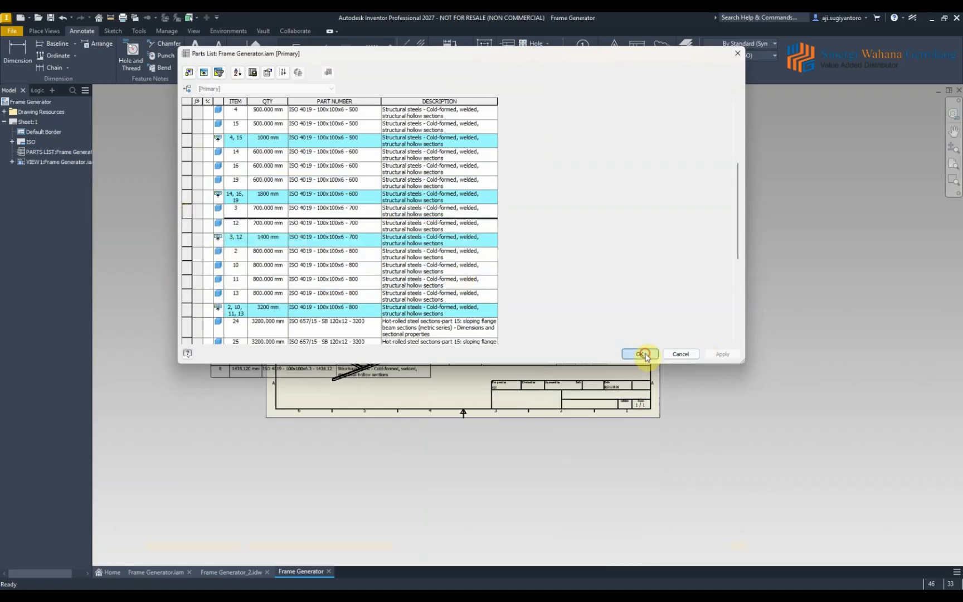
click(376, 223)
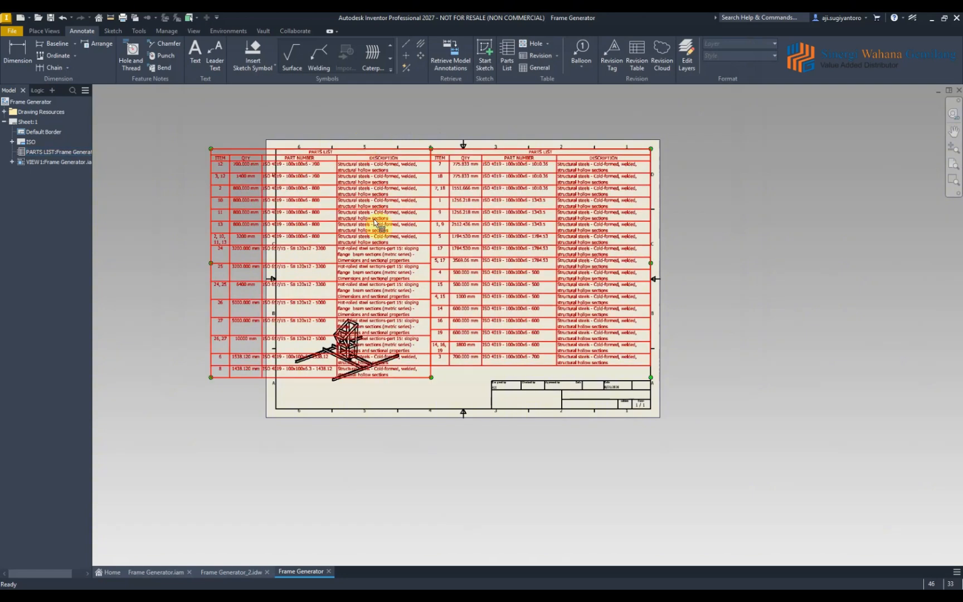
key(Escape)
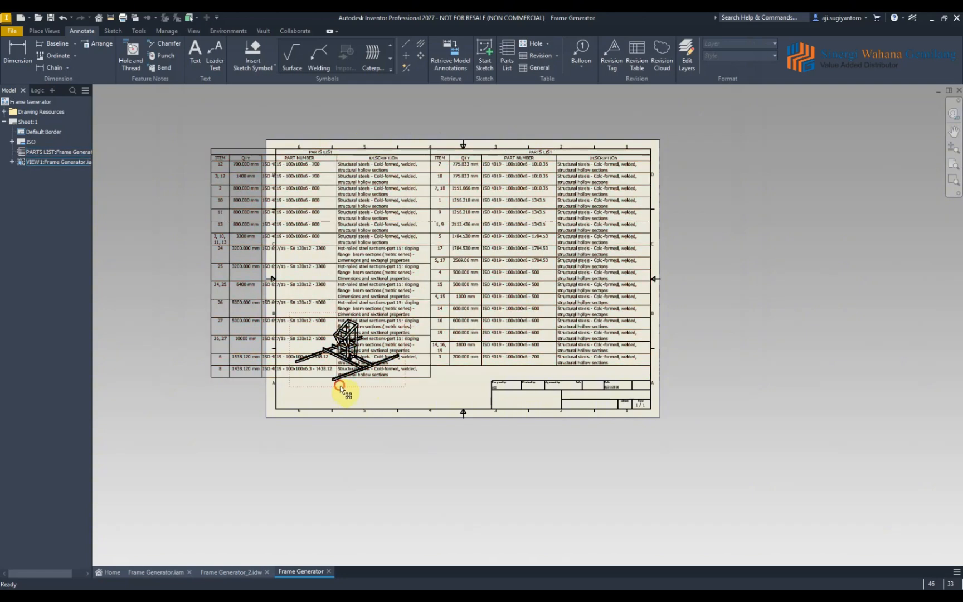
Move the frame assembly view slightly lower on the sheet, toward the bottom border
drag(341, 389, 337, 412)
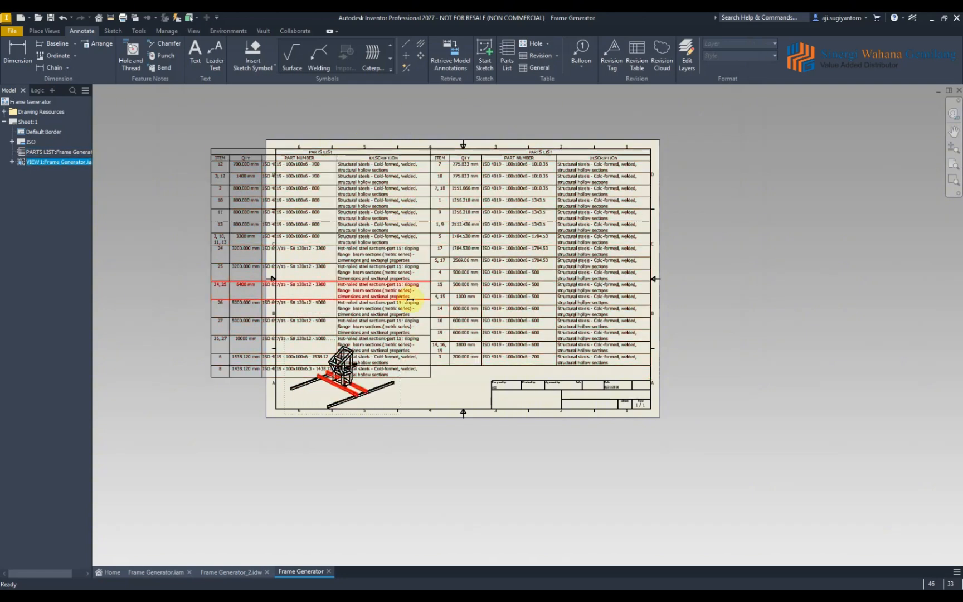
scroll(303, 281, down, 5)
scroll(303, 281, up, 6)
middle_drag(309, 282, 369, 283)
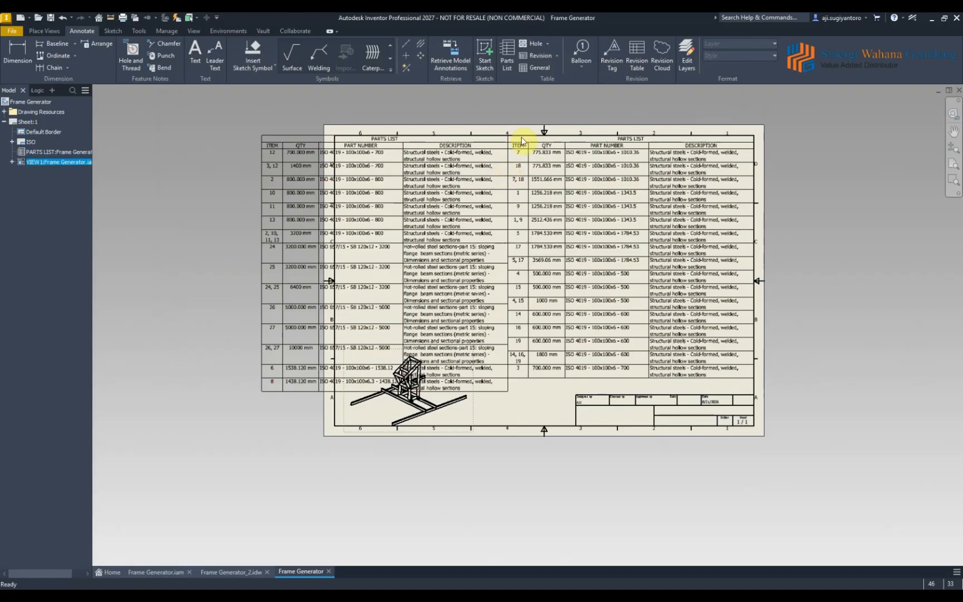
Set the parts list to wrap automatically toward the right with a maximum of 10 rows and apply it to the drawing
double_click(578, 142)
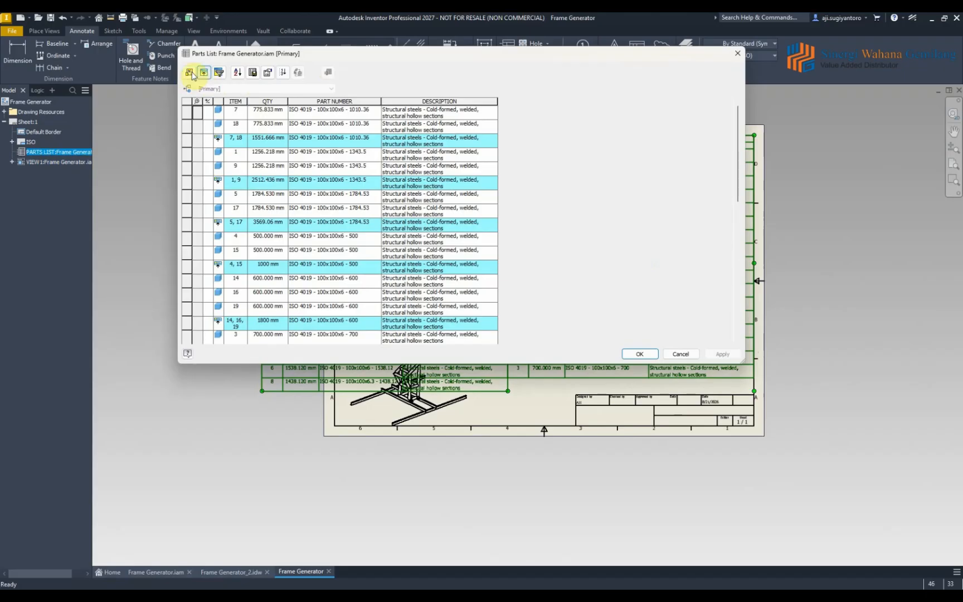
click(737, 53)
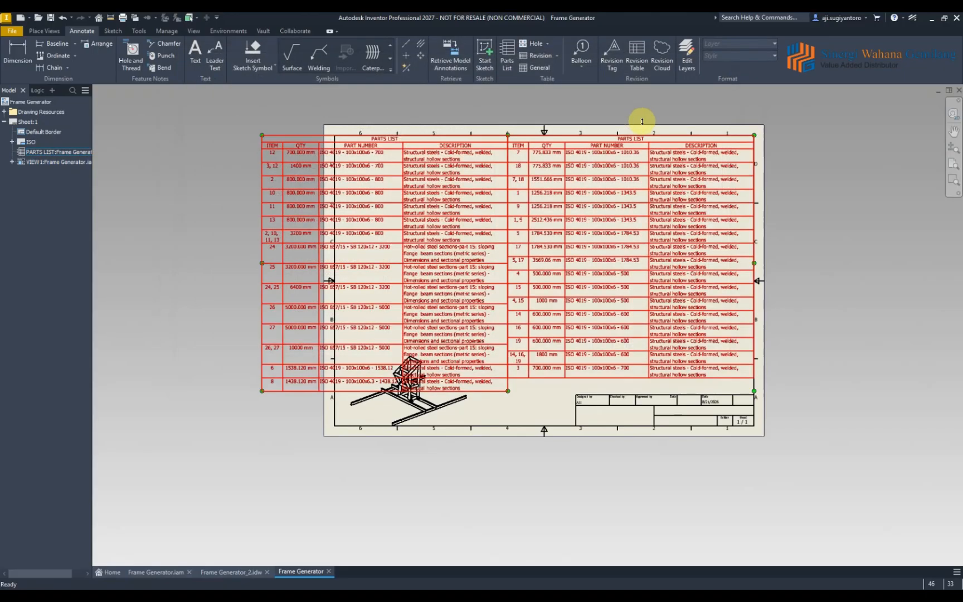
right_click(580, 146)
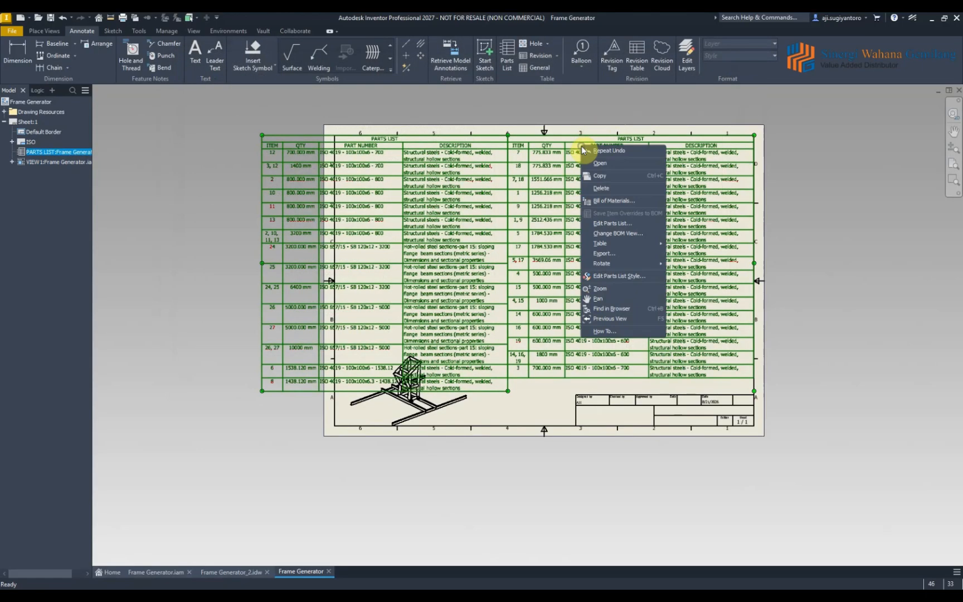
click(619, 224)
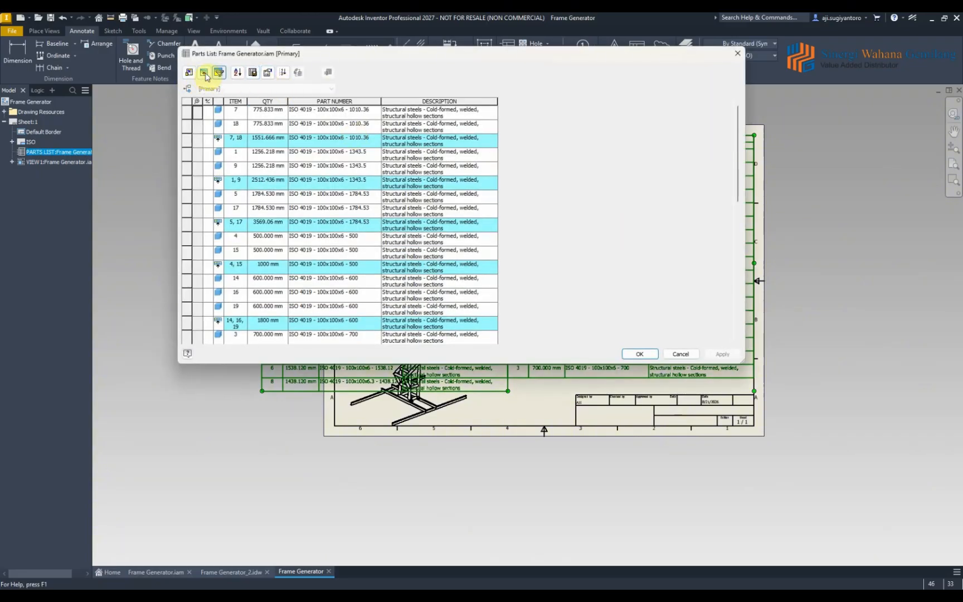
click(267, 73)
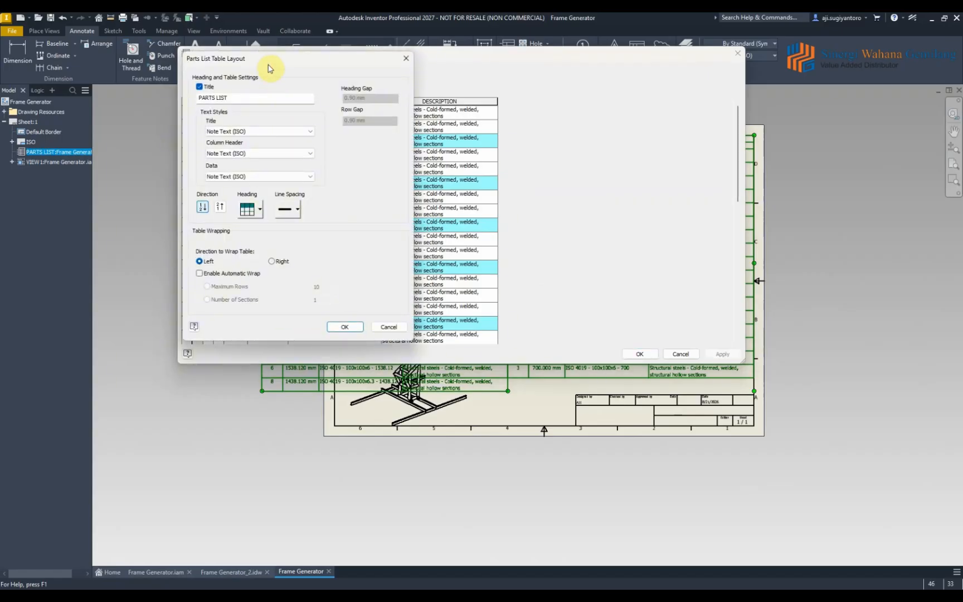
drag(270, 68, 456, 70)
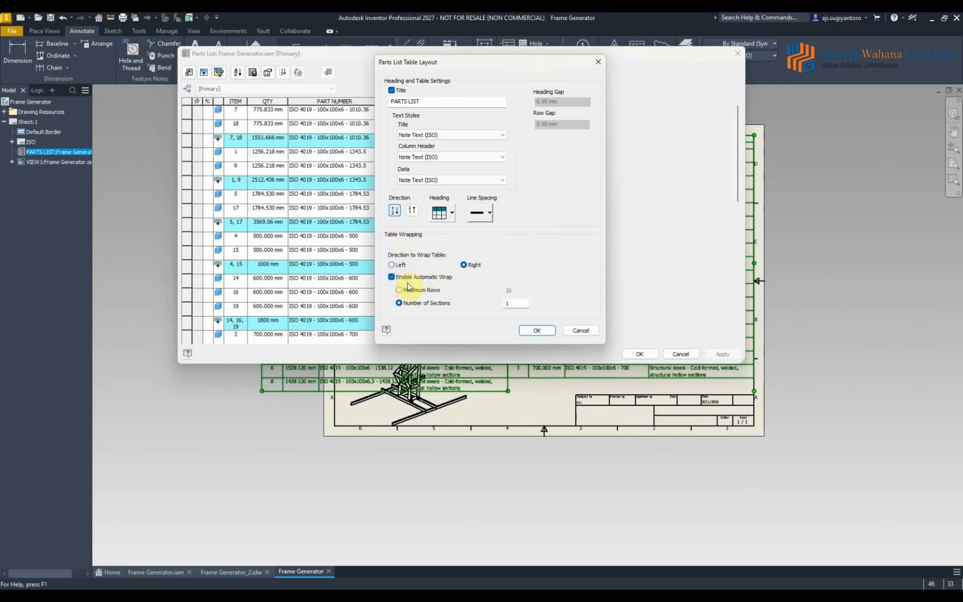
click(400, 290)
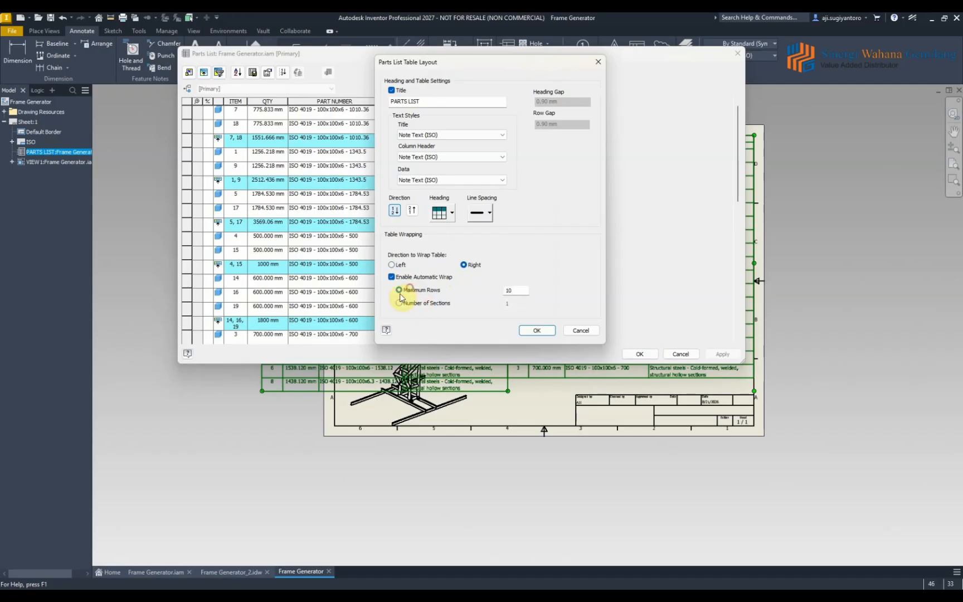
click(539, 330)
click(723, 355)
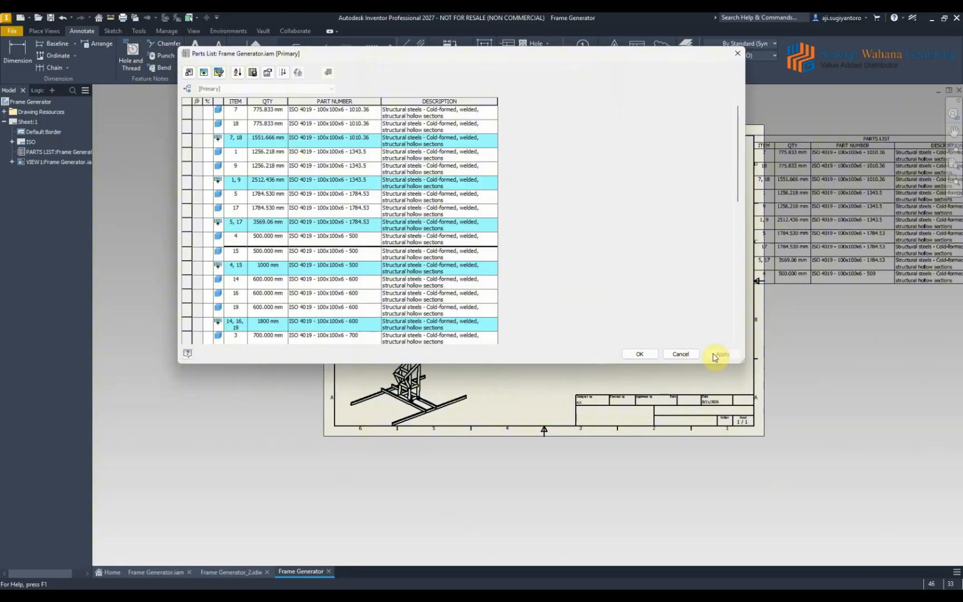
click(640, 354)
Turn off automatic wrapping in the parts list's table layout and accept the edit
scroll(726, 258, down, 3)
middle_drag(822, 280, 370, 312)
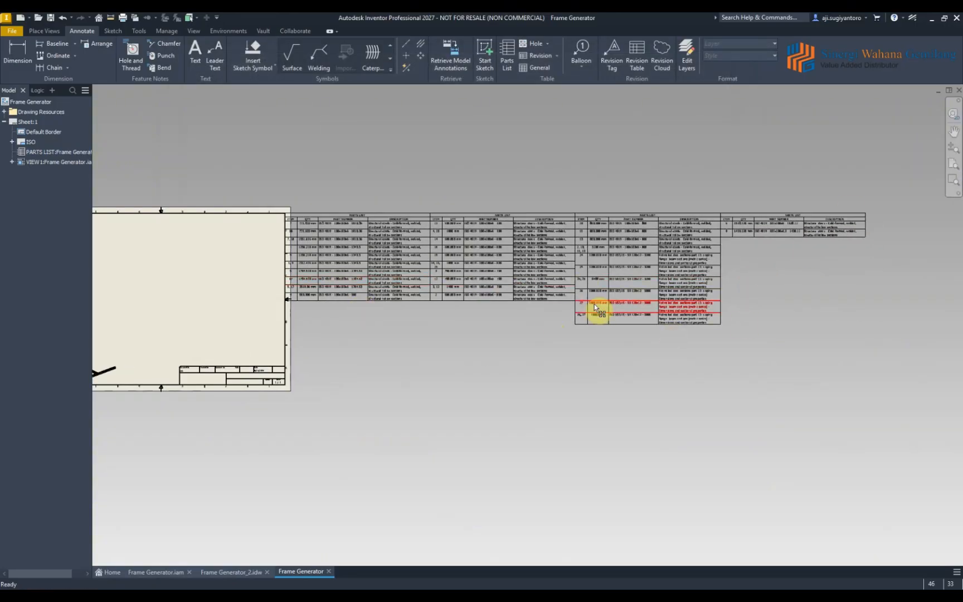
click(682, 300)
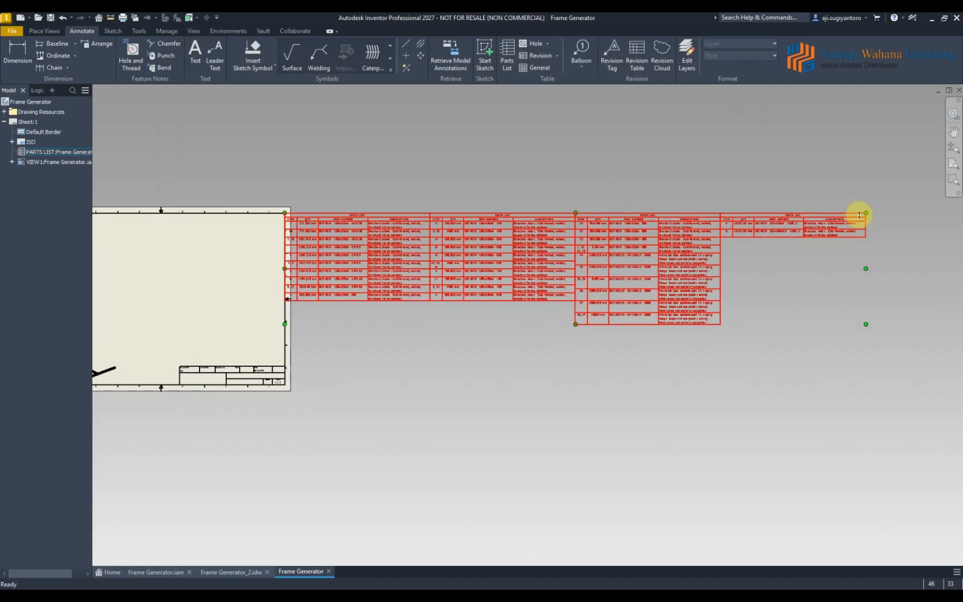
scroll(793, 264, down, 5)
scroll(793, 265, up, 6)
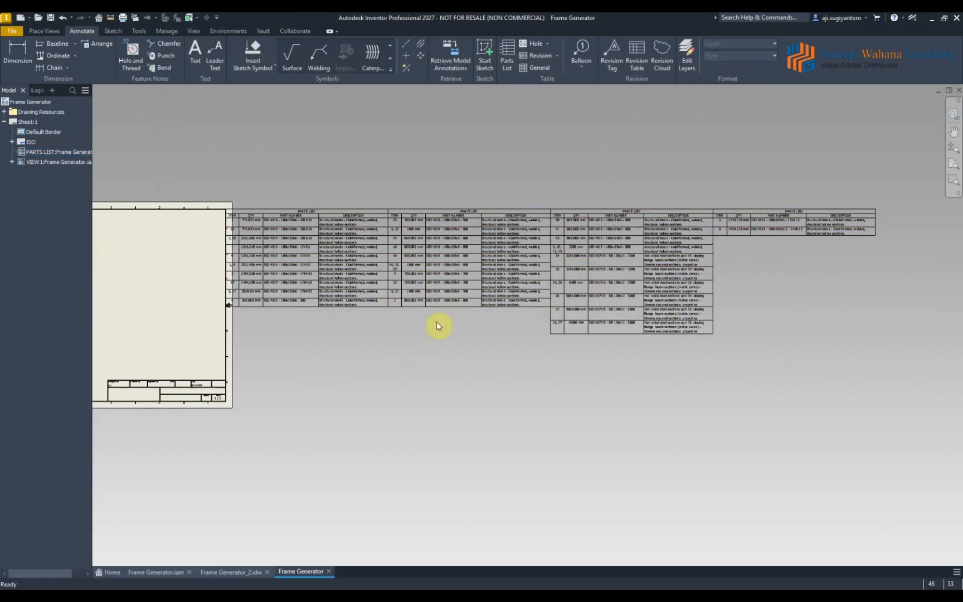
double_click(318, 208)
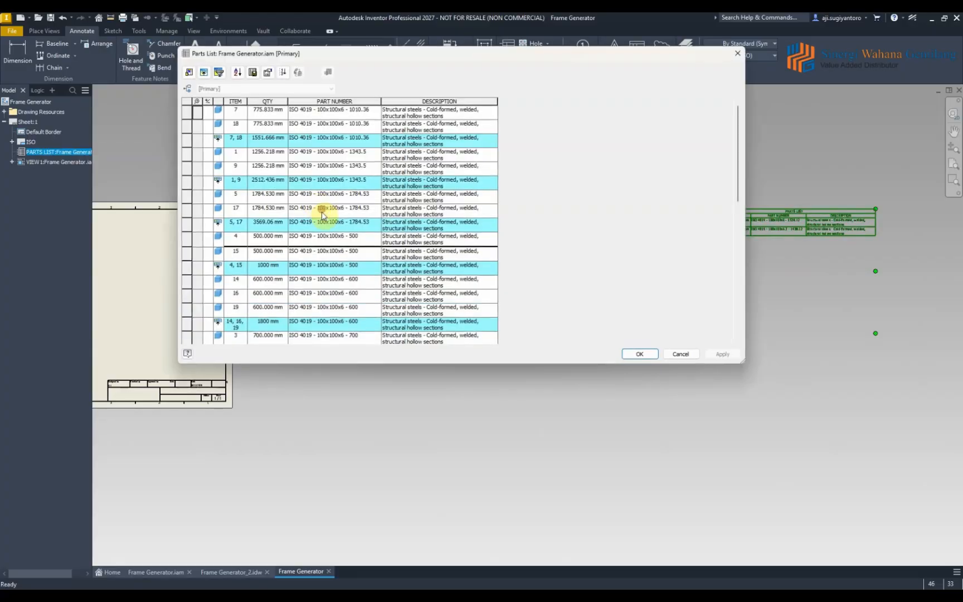
click(267, 72)
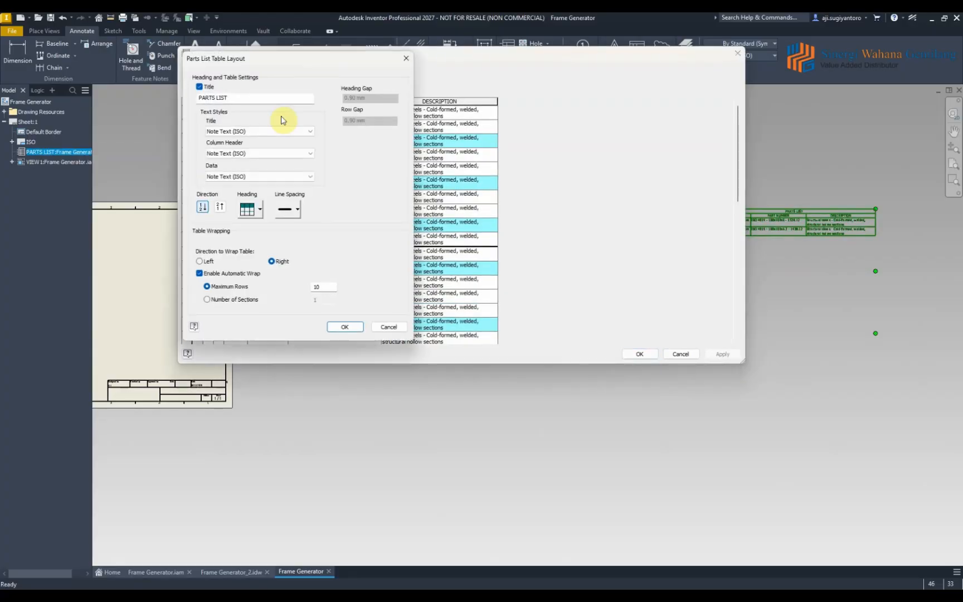
click(223, 276)
click(344, 325)
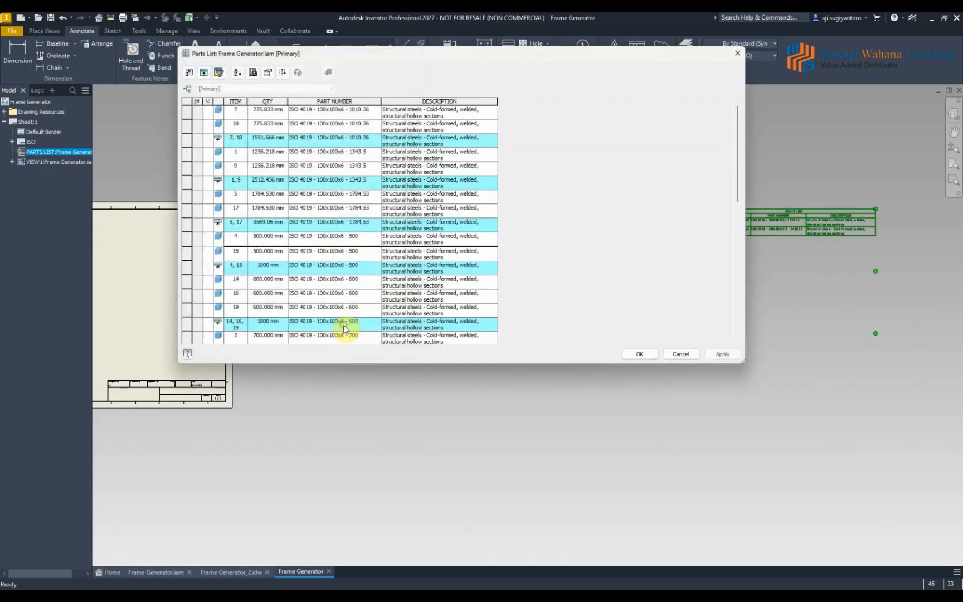
click(640, 354)
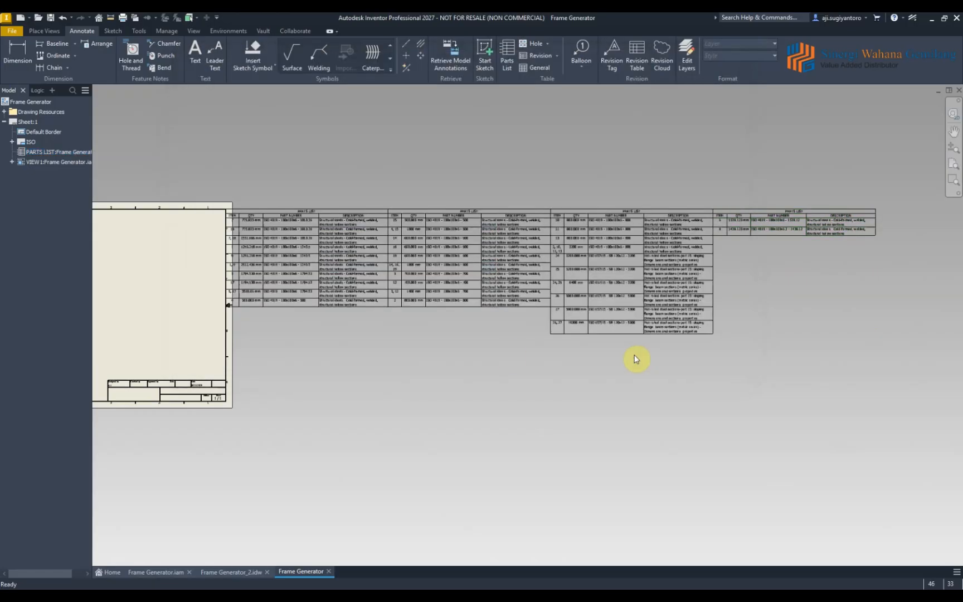
Reopen the parts list editor and bring the ISO 4019 - 100x100x6 - 800 rows into view
double_click(352, 209)
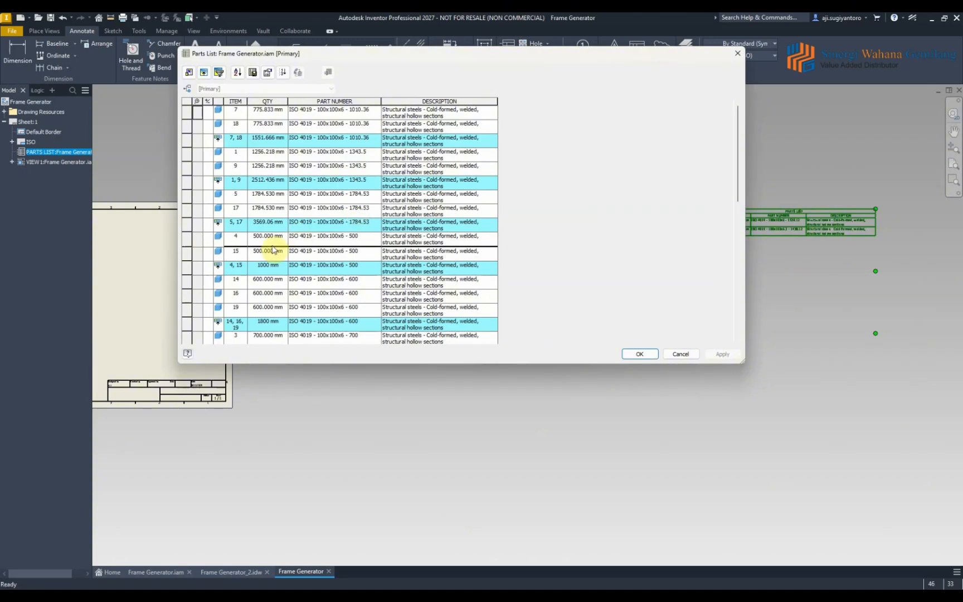
scroll(245, 262, down, 5)
scroll(248, 266, up, 5)
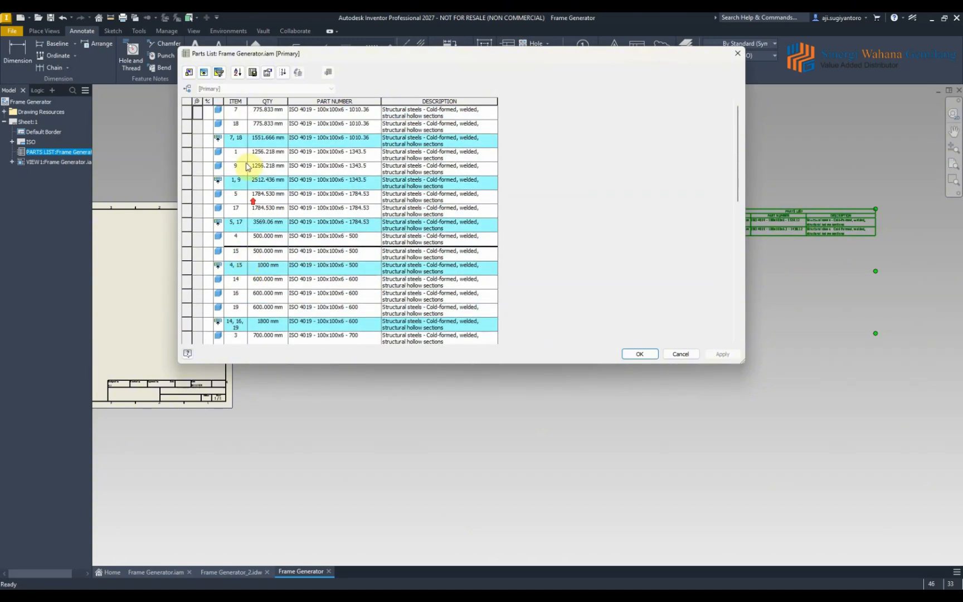
scroll(228, 273, down, 4)
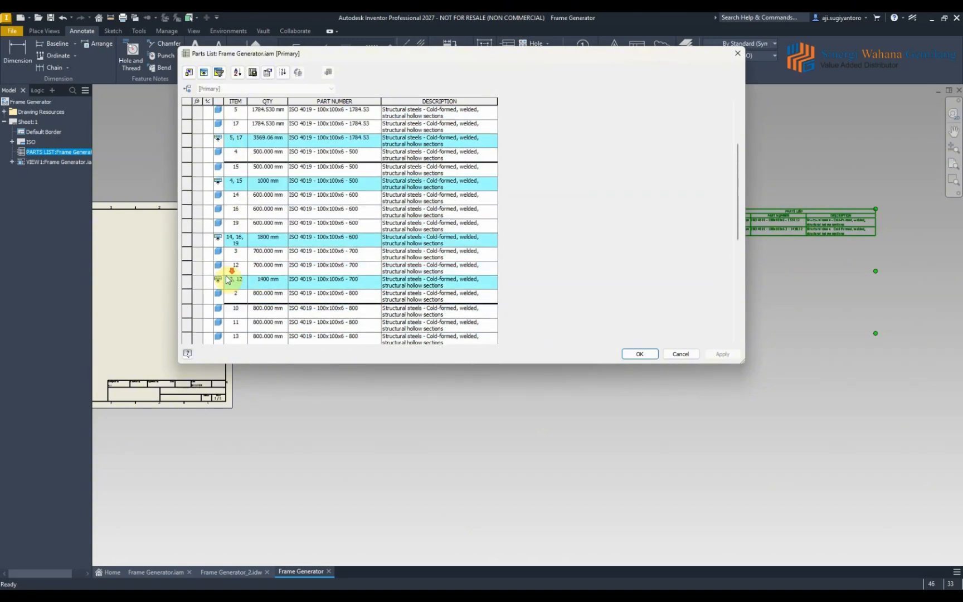
click(180, 228)
right_click(182, 225)
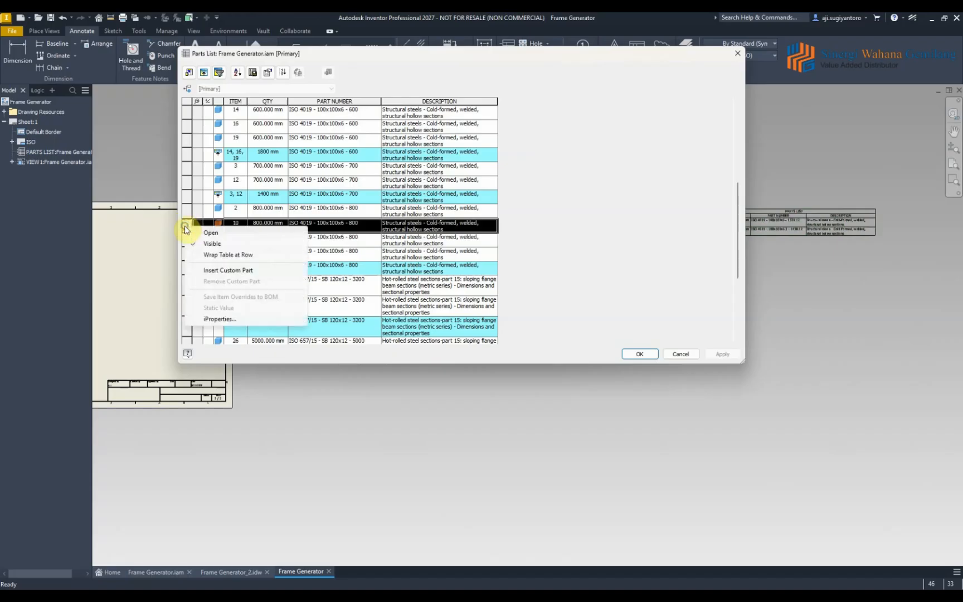
click(221, 255)
click(188, 230)
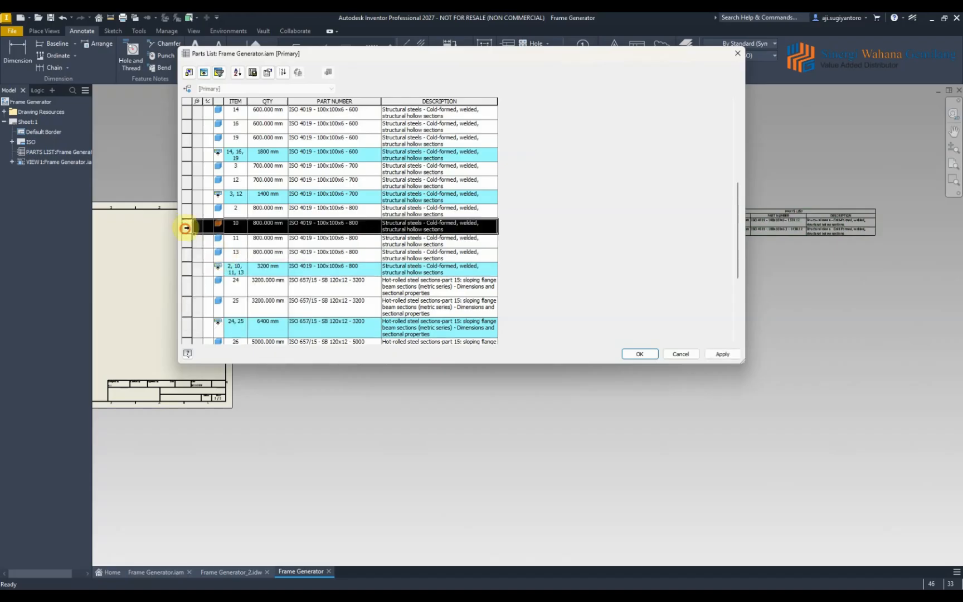
right_click(186, 233)
click(215, 265)
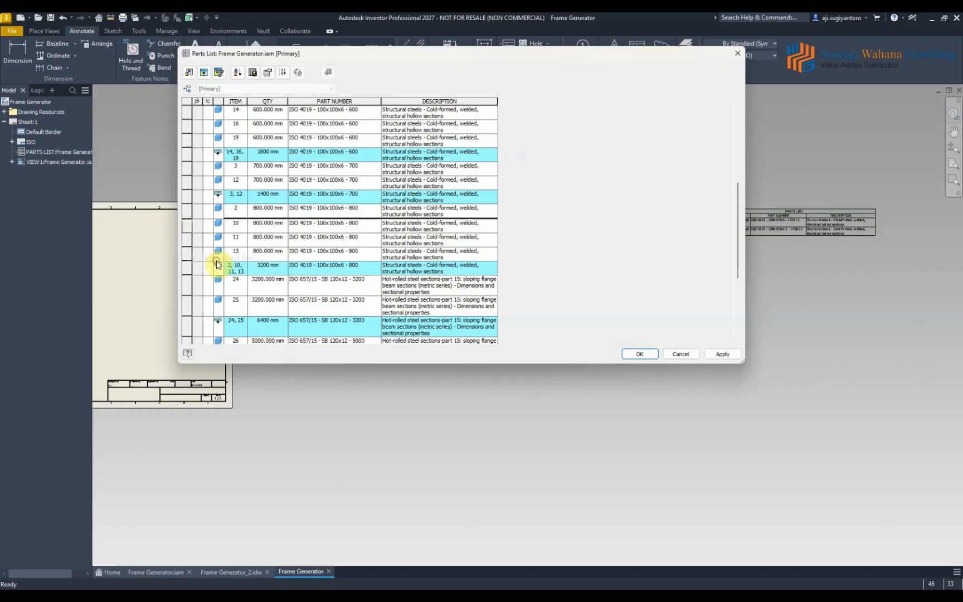
Remove the table wraps at the item 2 row and the 26, 27 group row, and apply the changes to the drawing
click(184, 210)
right_click(184, 209)
click(230, 242)
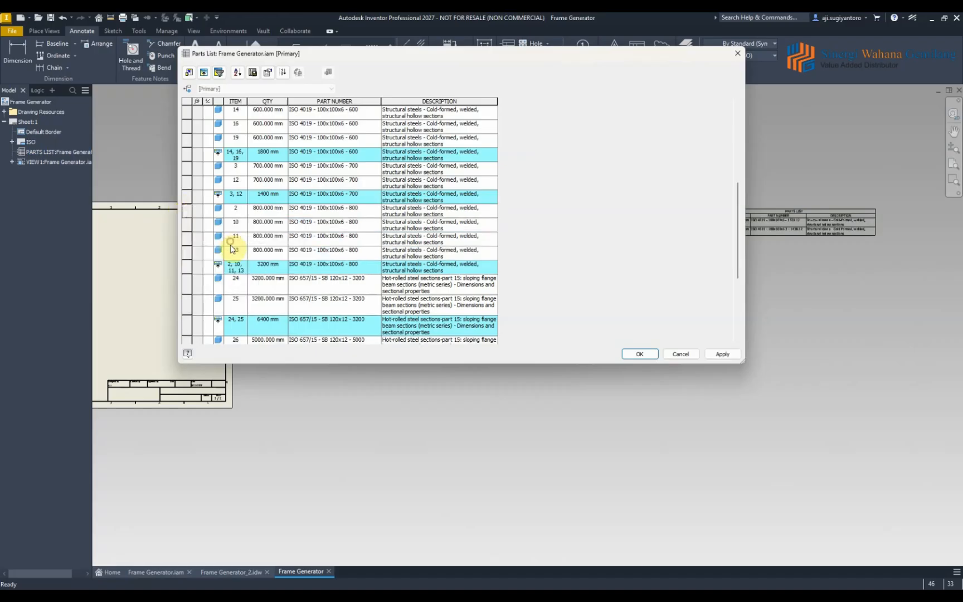
scroll(246, 262, down, 5)
click(188, 260)
right_click(188, 261)
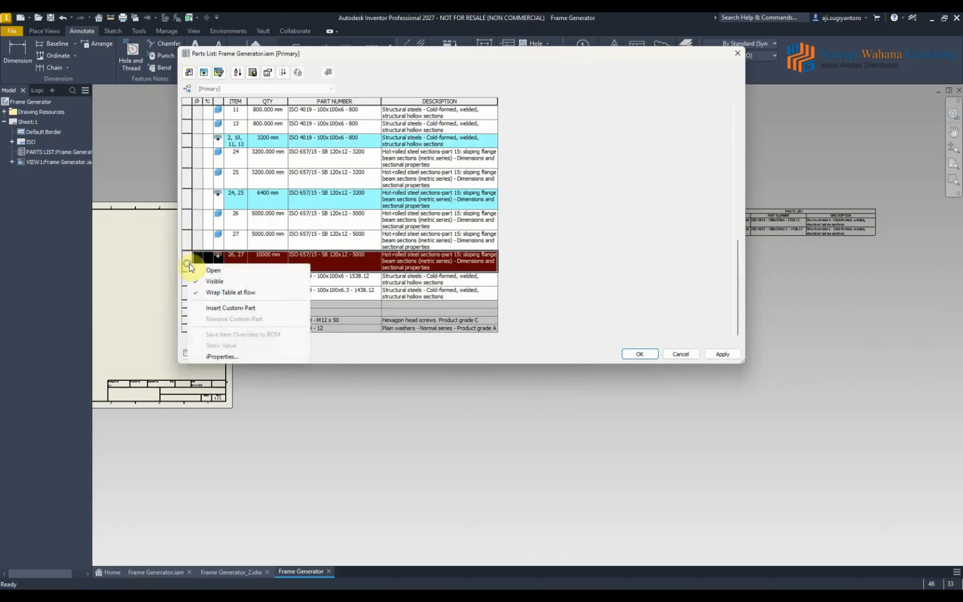
click(189, 294)
click(720, 354)
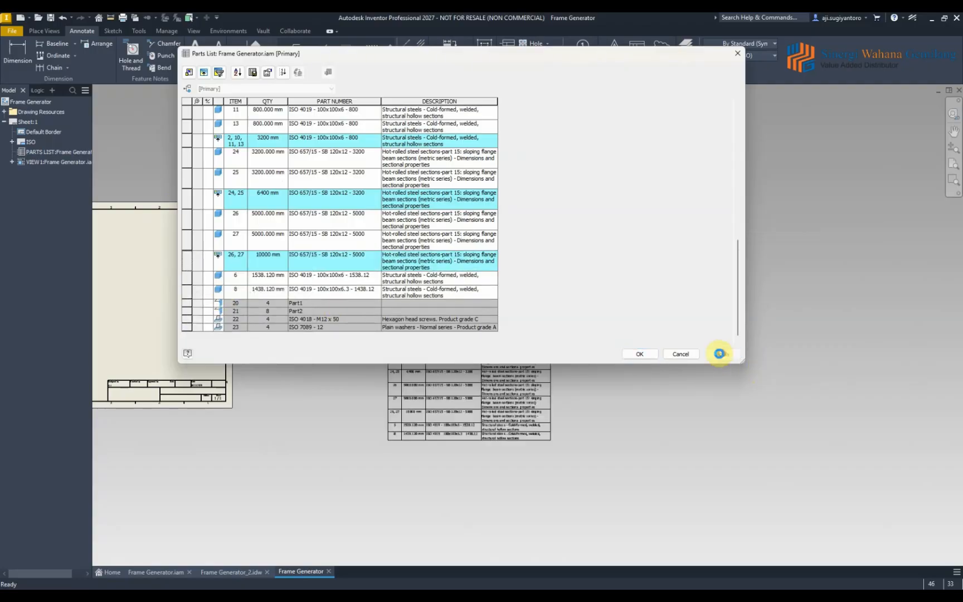
click(642, 355)
Examine the two parts list sections beside the sheet, checking their rows and how they line up with the border
middle_drag(523, 348, 679, 389)
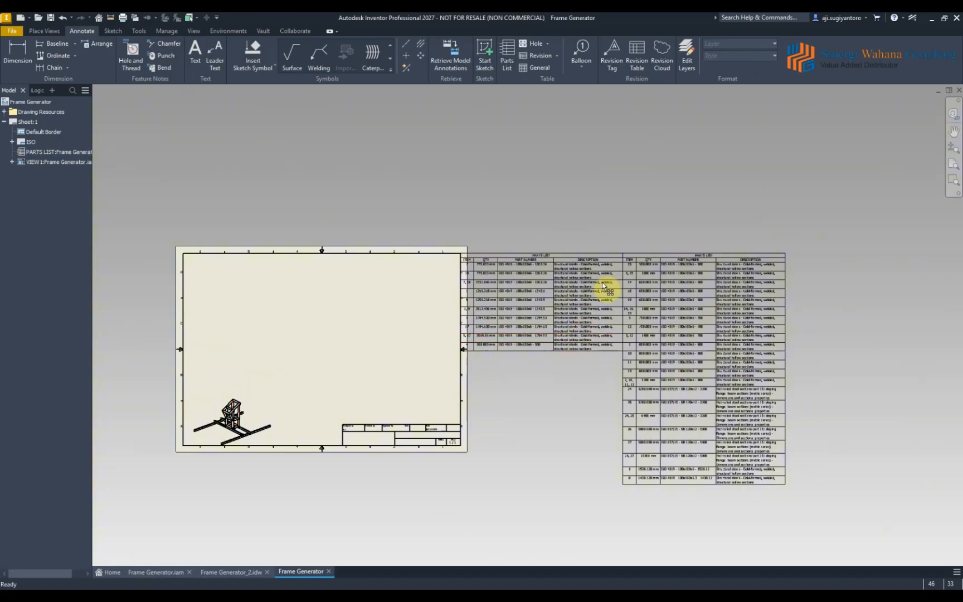
click(609, 259)
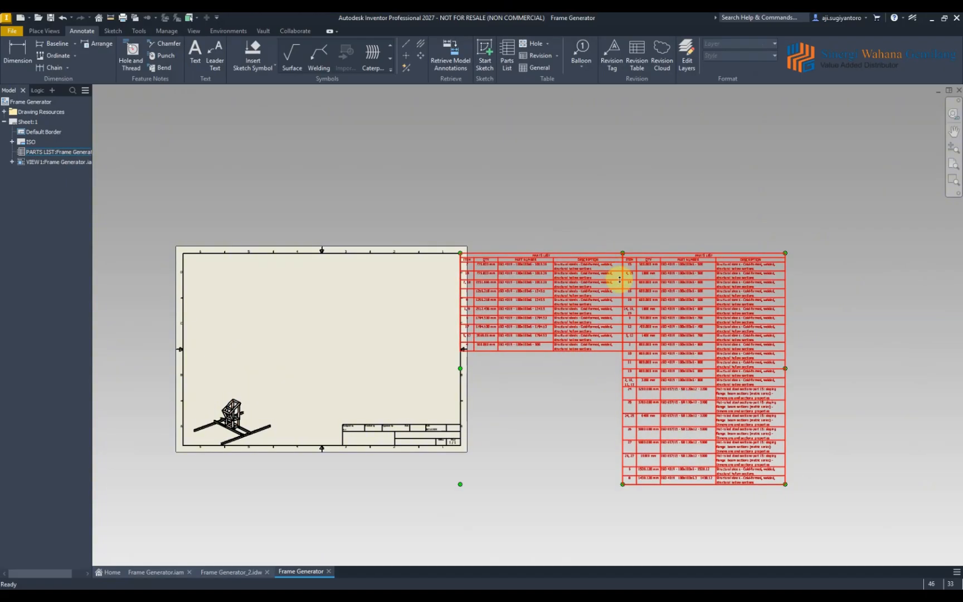
key(Escape)
click(606, 255)
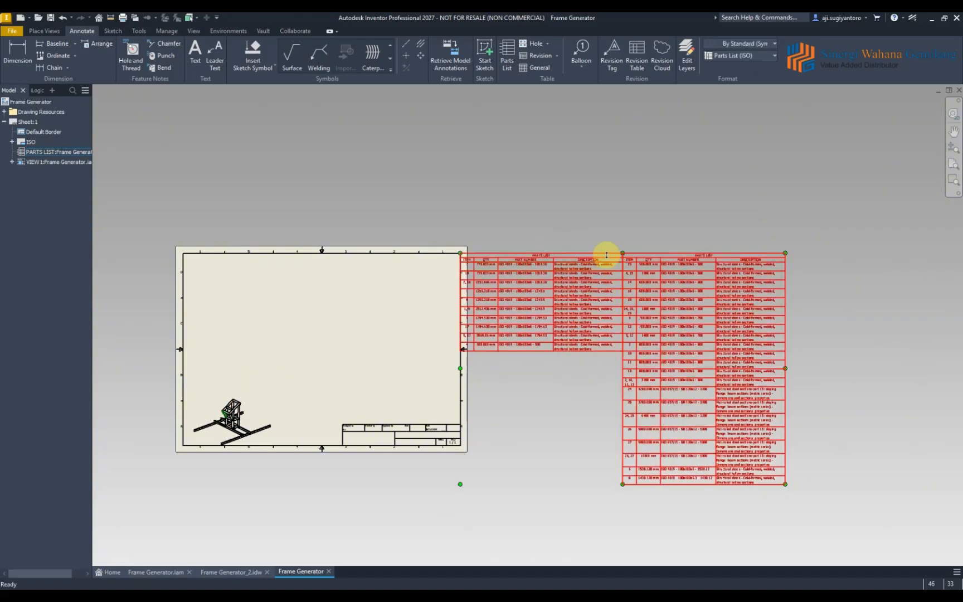
shift+click(603, 346)
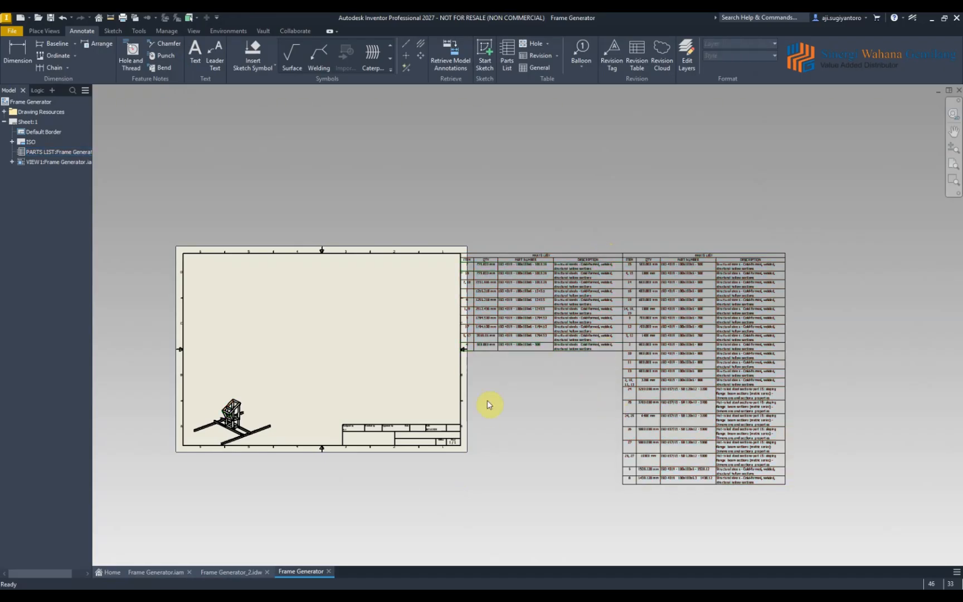
click(511, 343)
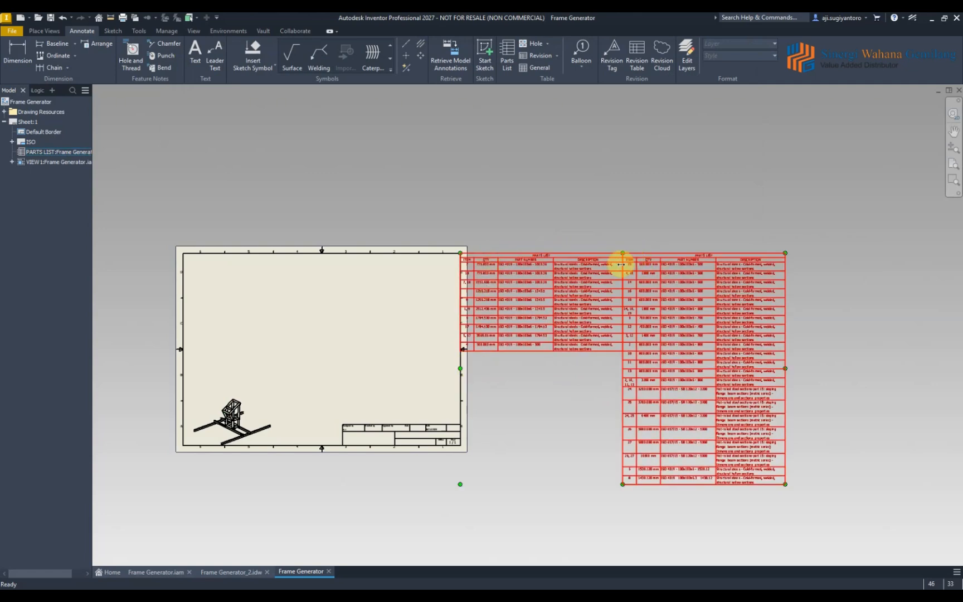
middle_drag(719, 405, 694, 308)
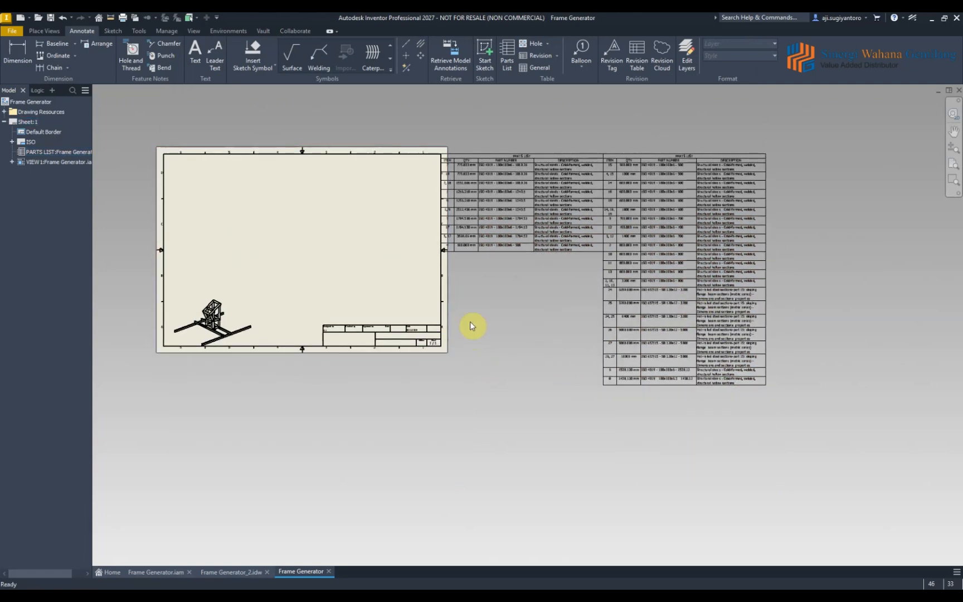
scroll(551, 249, up, 6)
middle_drag(512, 298, 532, 401)
scroll(538, 456, down, 5)
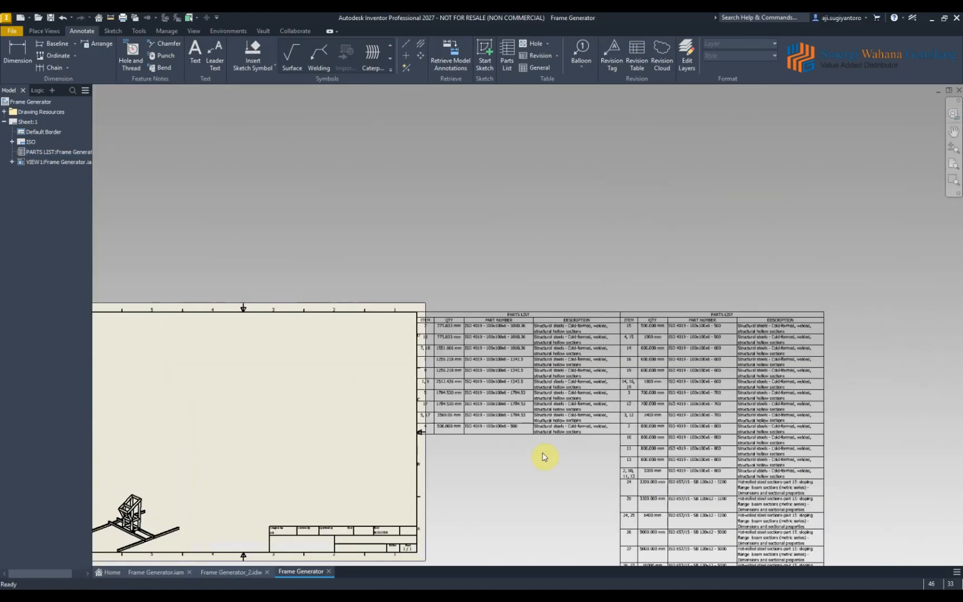
middle_drag(762, 481, 718, 389)
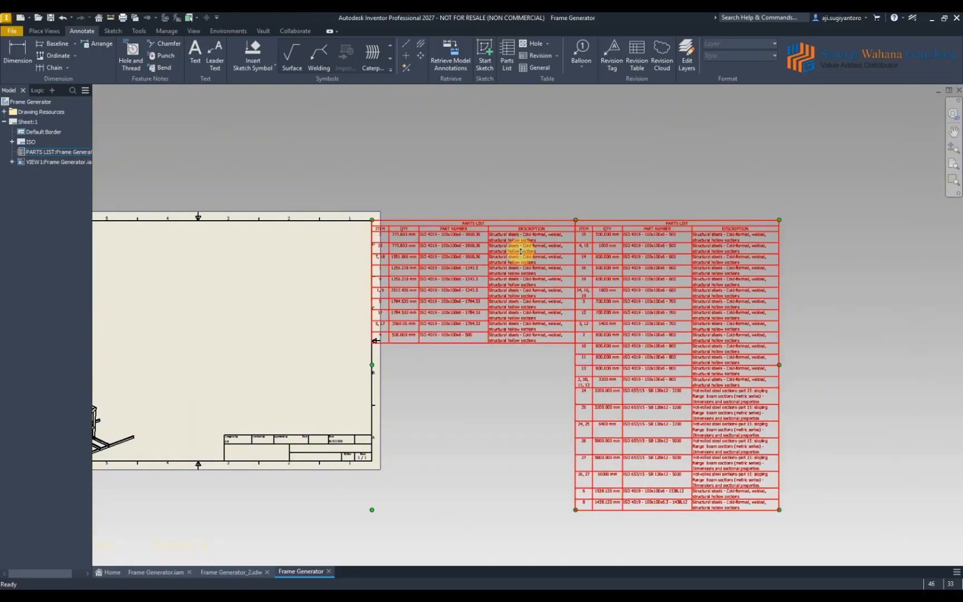
Edit the parts list's group settings so that STOCK NUMBER is the first grouping key
double_click(482, 231)
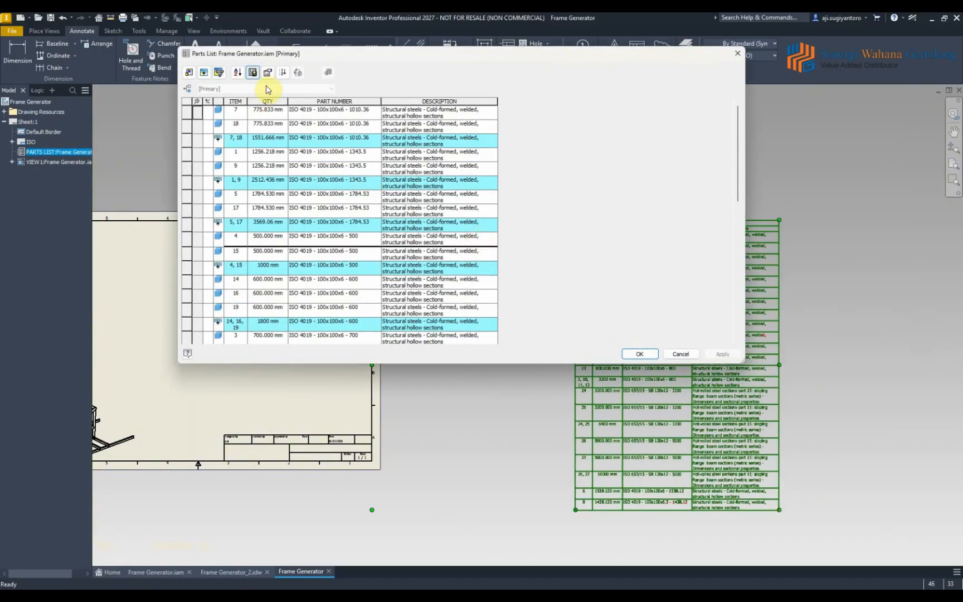
click(204, 72)
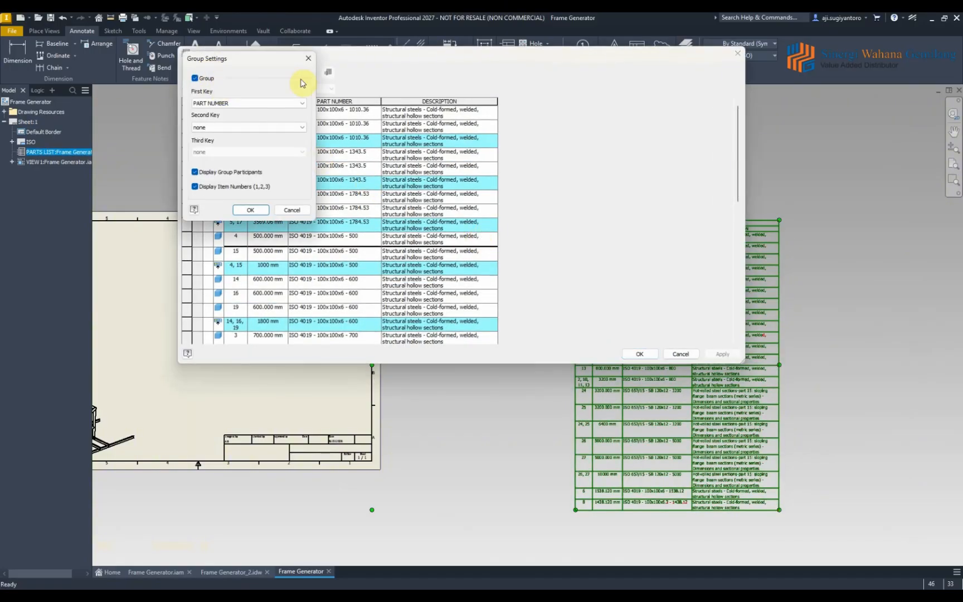
drag(256, 58, 685, 98)
click(666, 143)
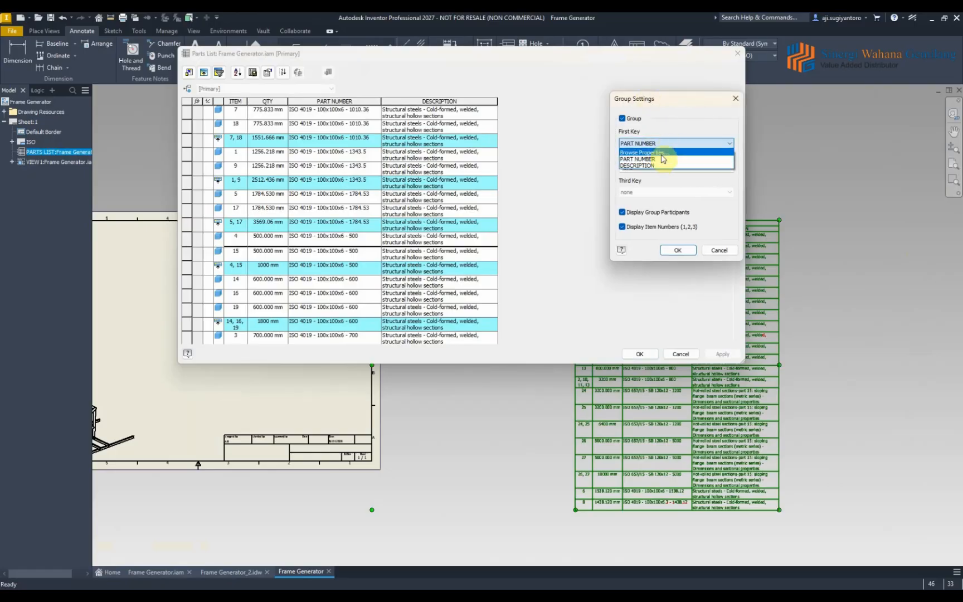
click(646, 152)
scroll(670, 190, down, 5)
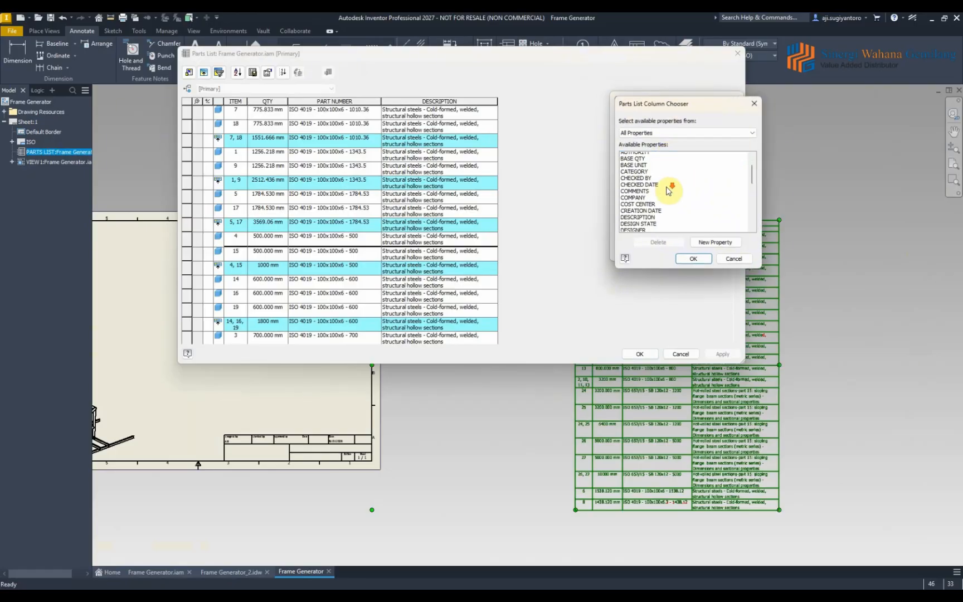
drag(668, 103, 778, 115)
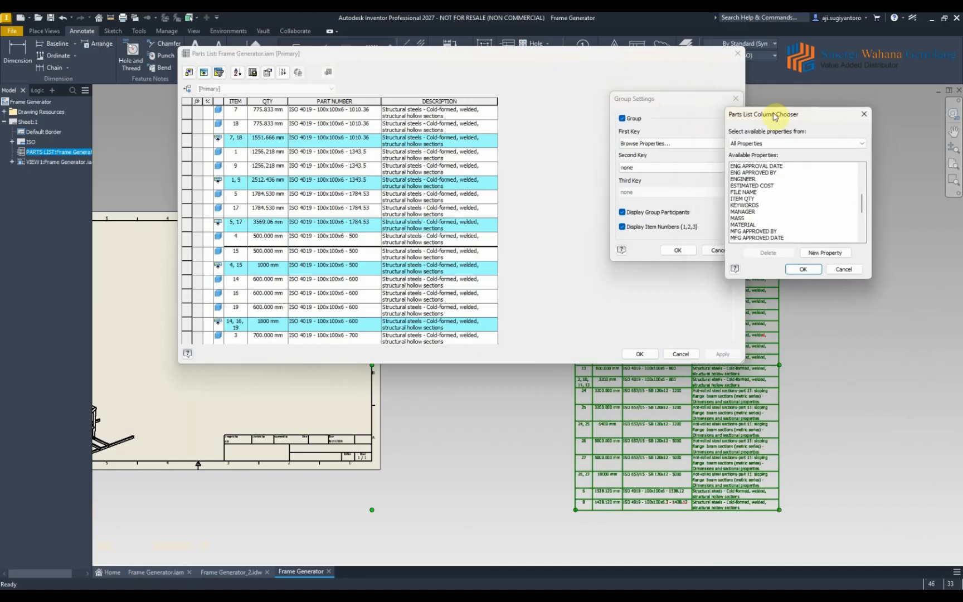
scroll(759, 222, down, 2)
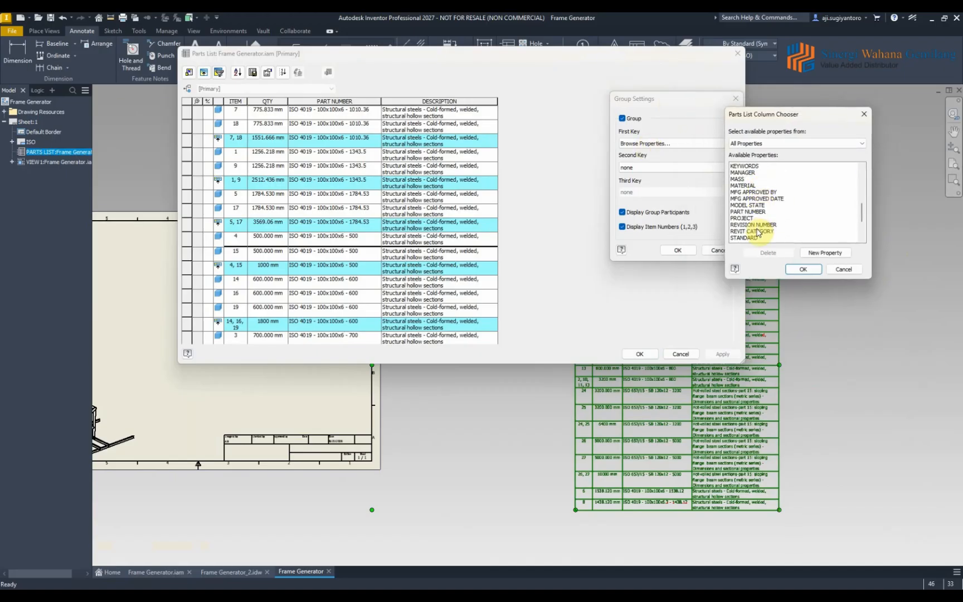
scroll(755, 229, down, 1)
click(750, 232)
click(803, 269)
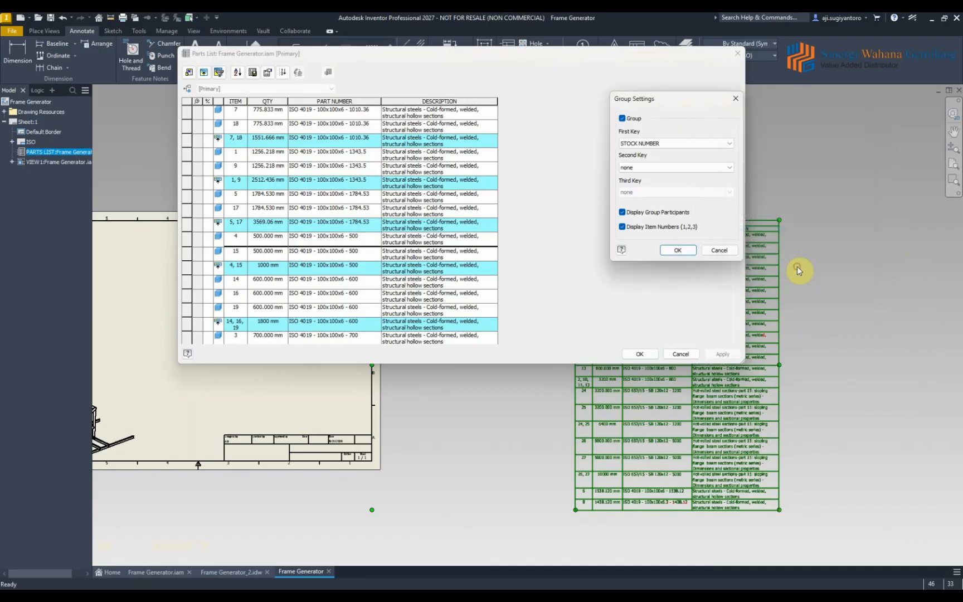
click(677, 250)
Review the regrouped parts list rows and remove the table wrap at the item 4 row
scroll(265, 178, down, 3)
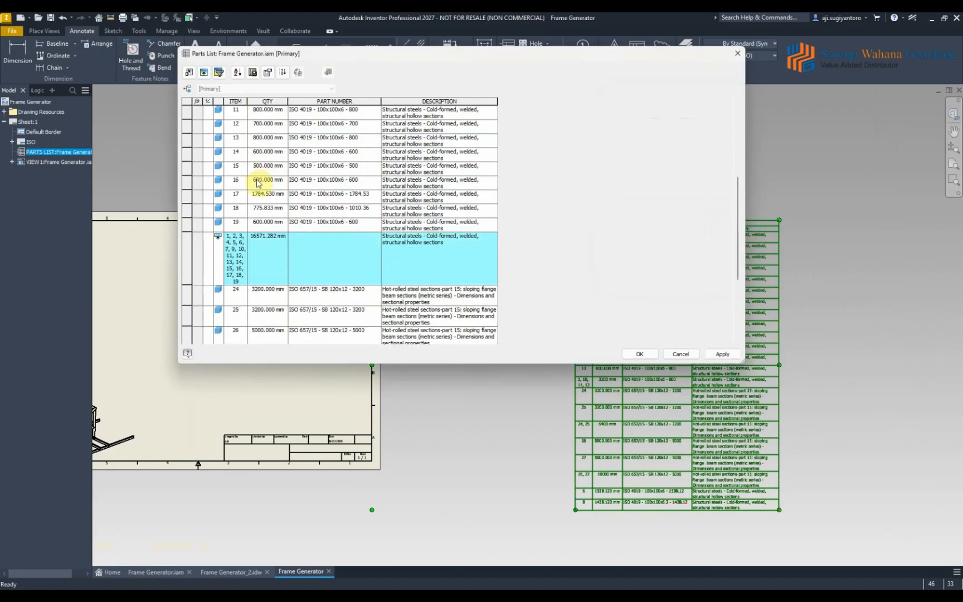
scroll(263, 274, up, 3)
scroll(264, 258, down, 3)
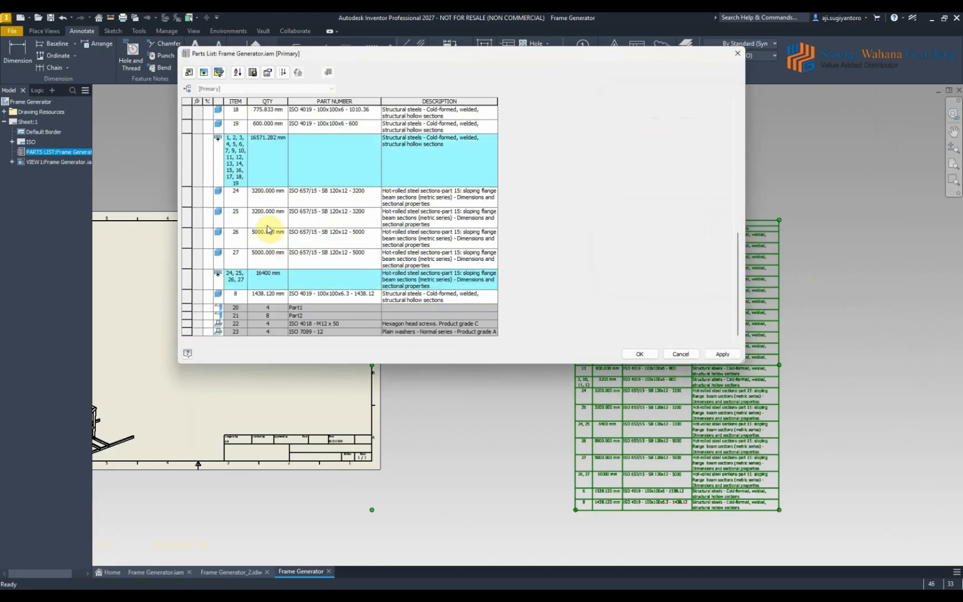
scroll(253, 215, up, 3)
click(221, 74)
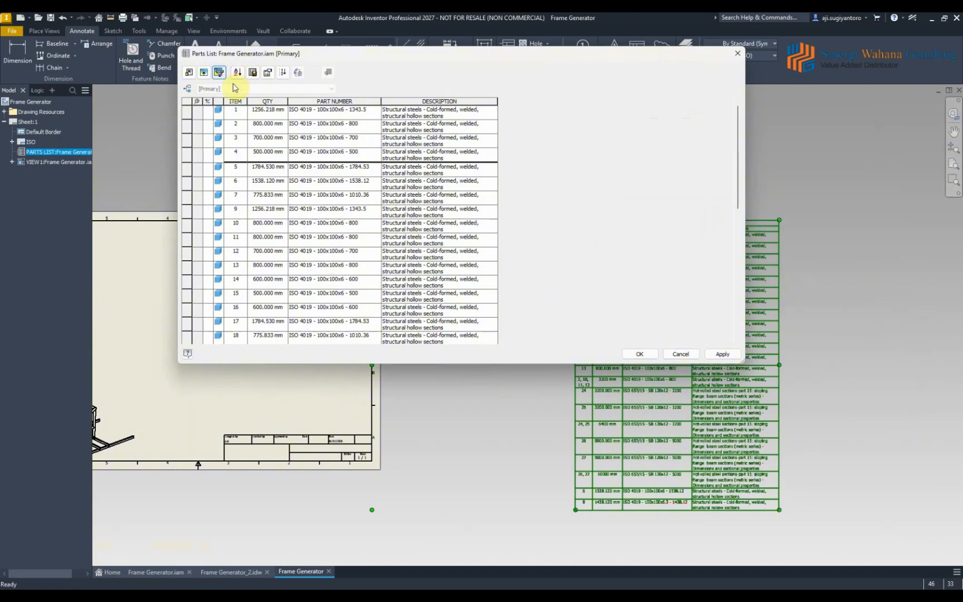
click(185, 155)
right_click(186, 155)
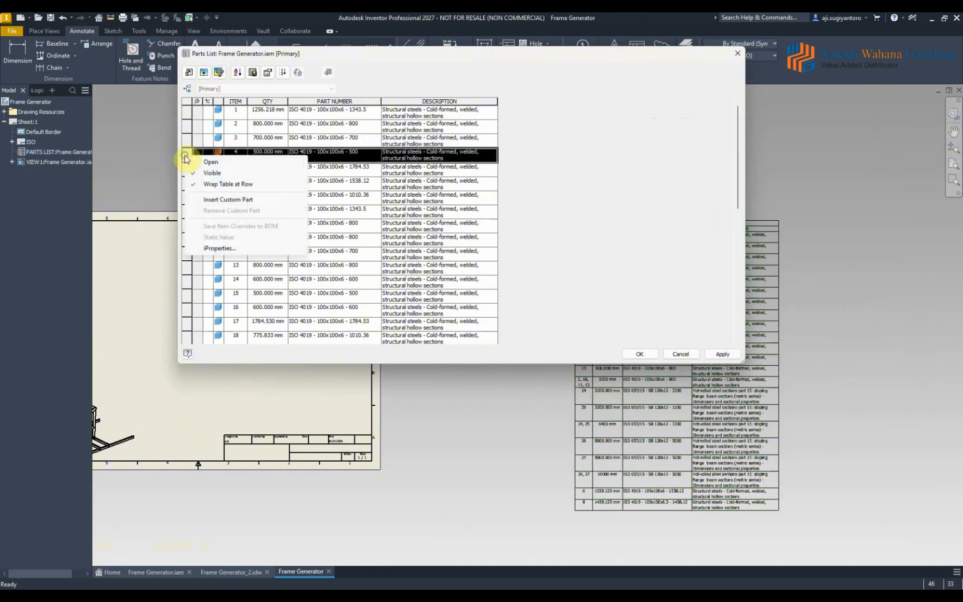
click(211, 185)
Turn off the display of group participants in the parts list's group settings and apply the changes to the drawing
click(218, 72)
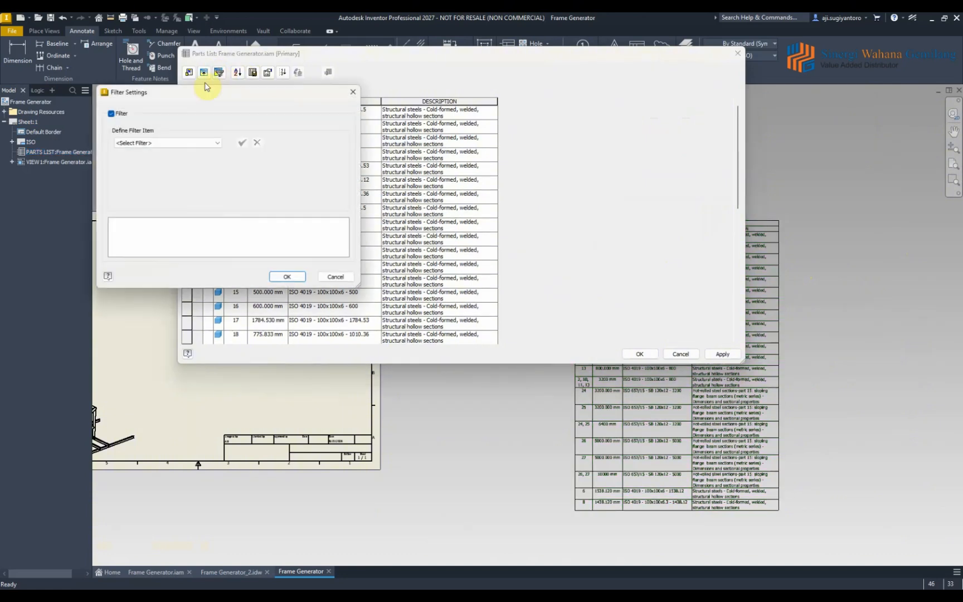
click(353, 91)
click(204, 72)
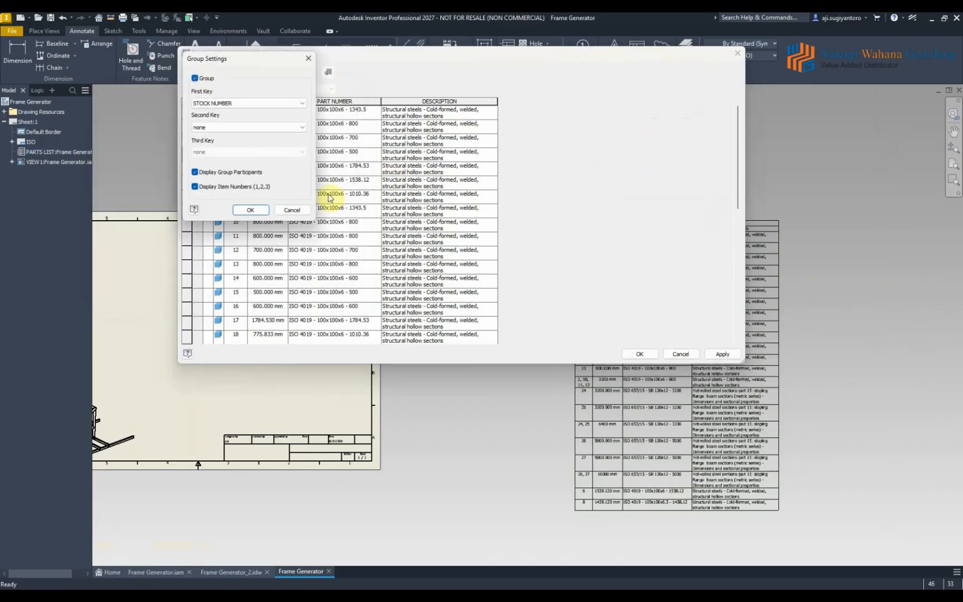
click(250, 209)
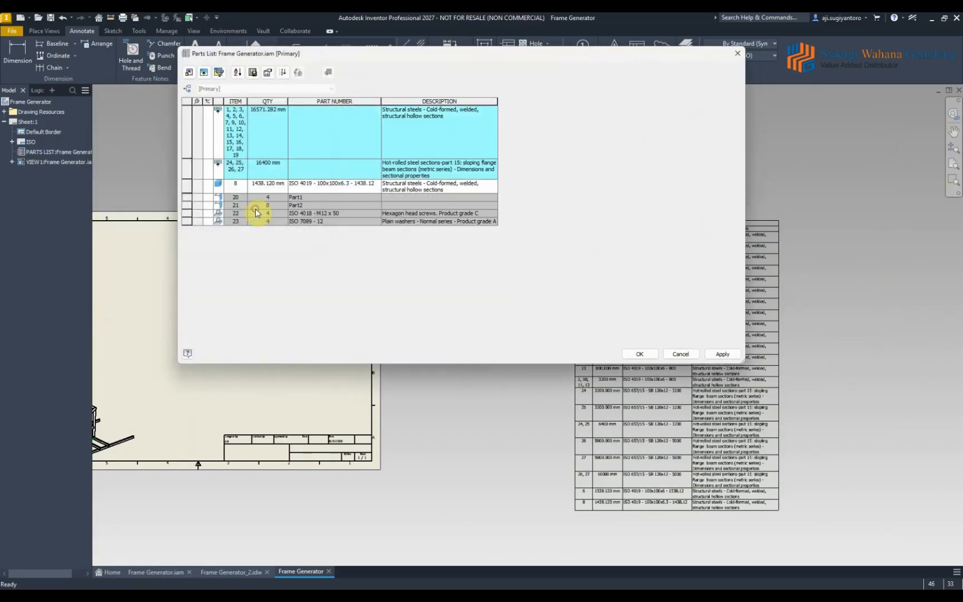
click(723, 355)
click(640, 353)
Reopen the parts list editor and add the STOCK NUMBER property to its selected columns
scroll(430, 290, up, 5)
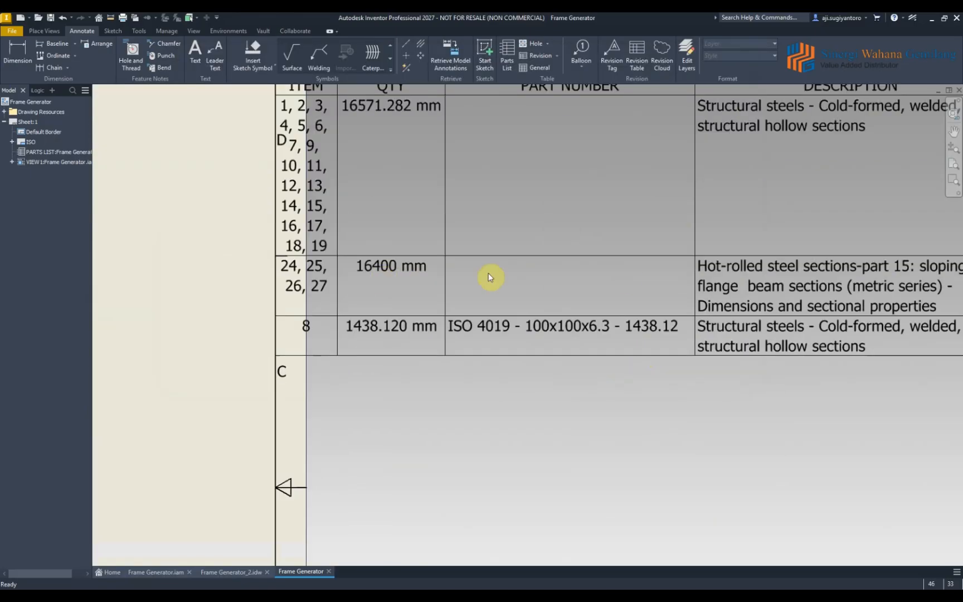
scroll(643, 273, down, 5)
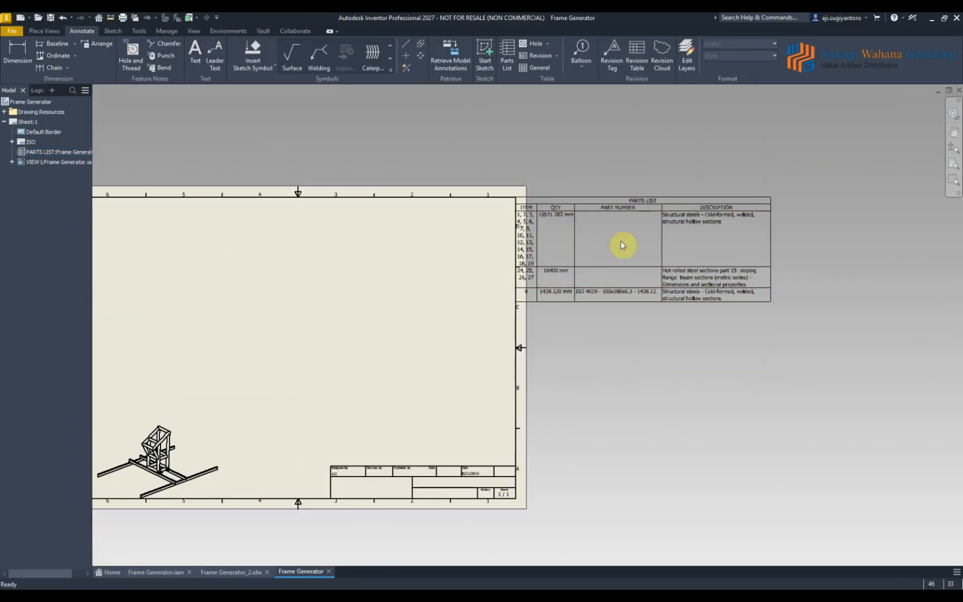
double_click(648, 215)
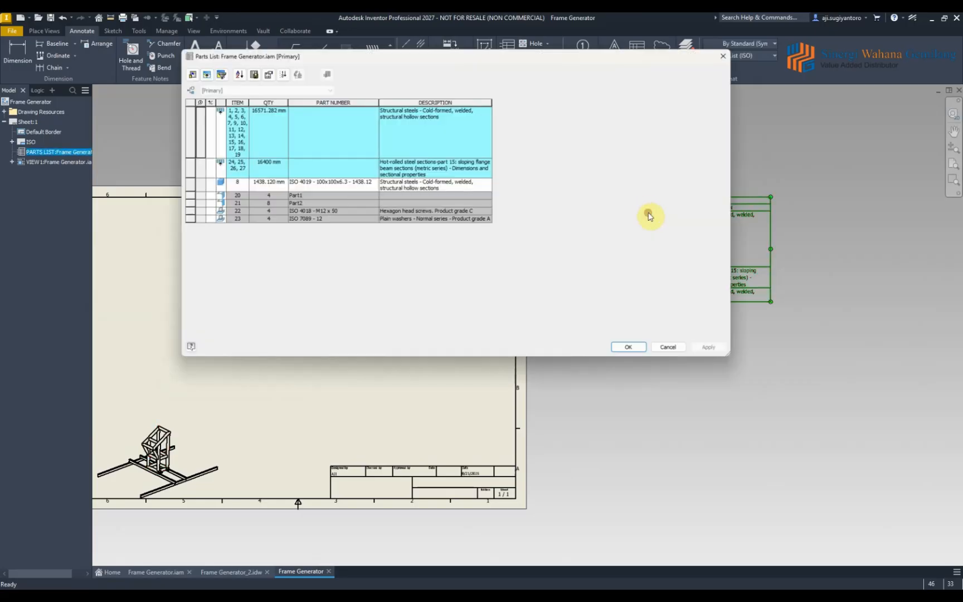
click(192, 74)
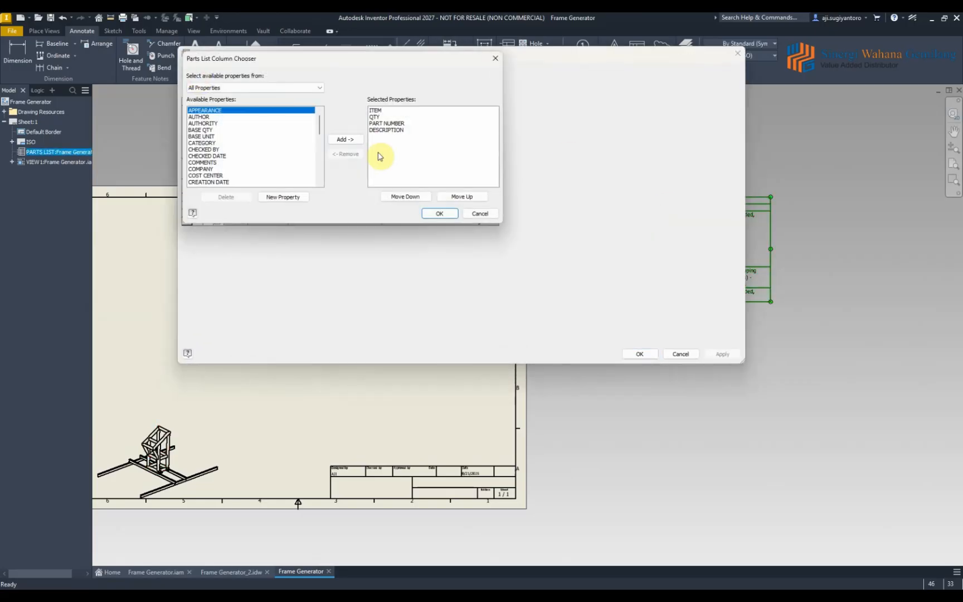
drag(341, 61, 623, 139)
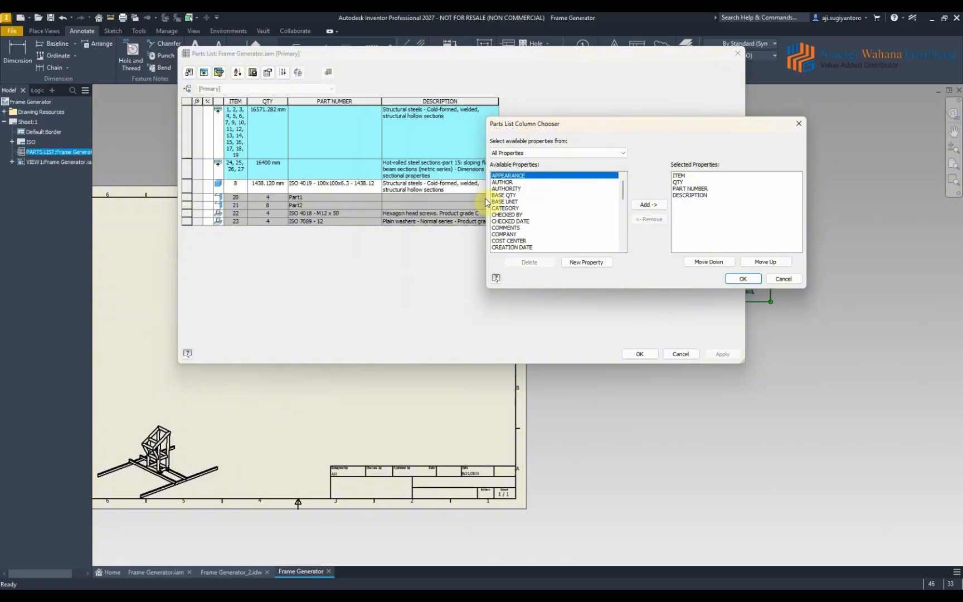
scroll(552, 217, down, 5)
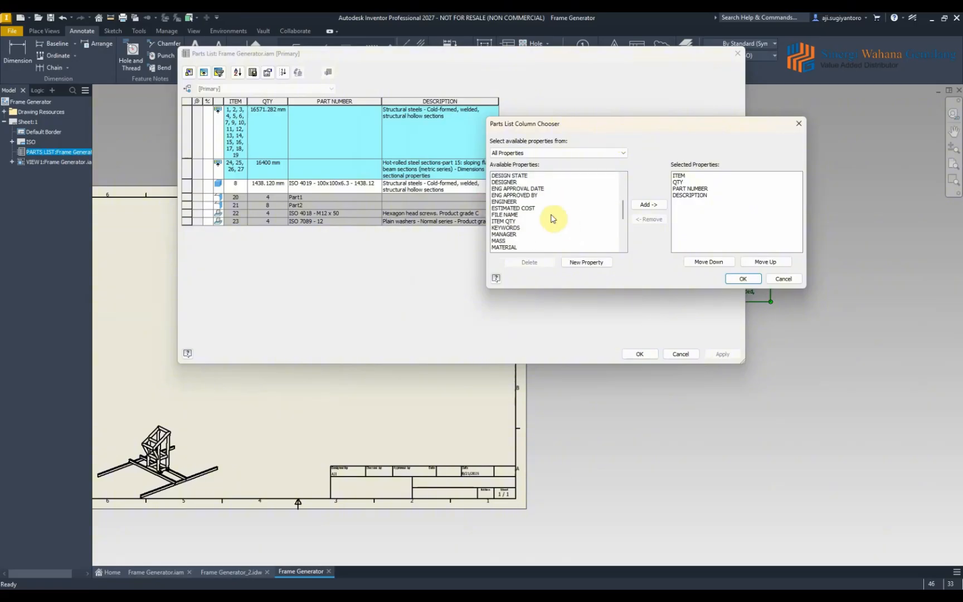
scroll(518, 222, down, 3)
click(506, 248)
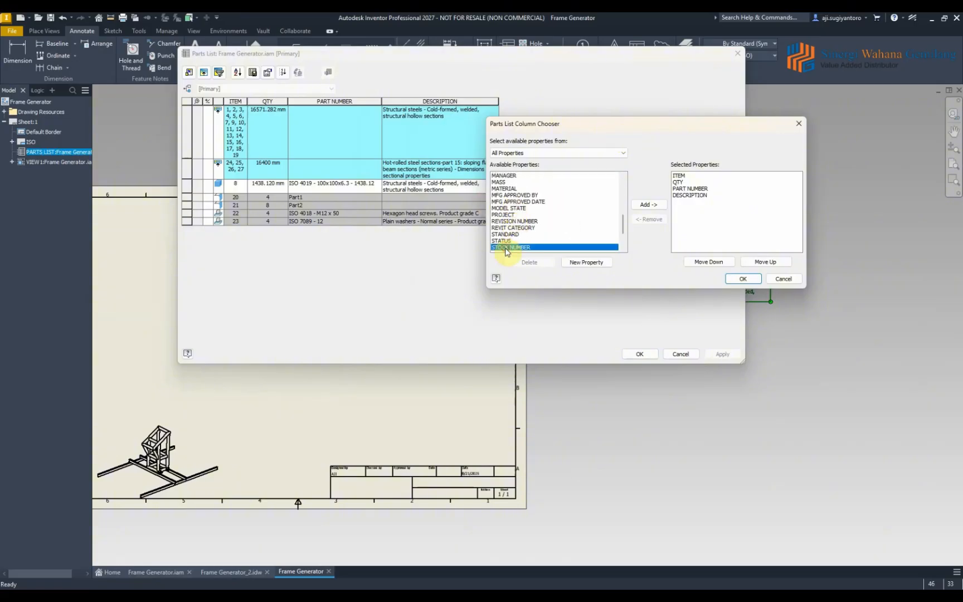
click(643, 206)
Remove the PART NUMBER column from the parts list and apply the column changes to the drawing
click(690, 188)
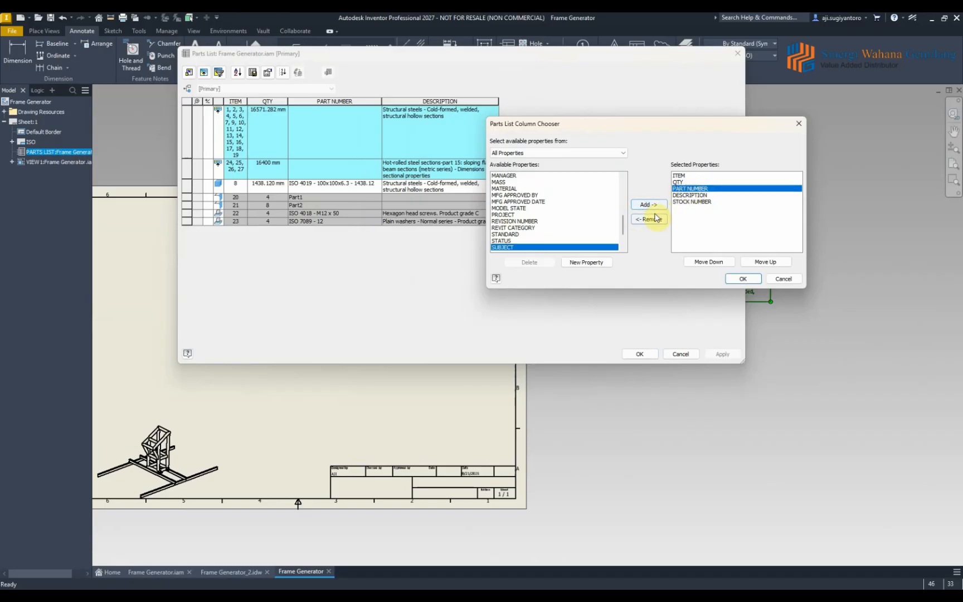
click(656, 219)
click(745, 279)
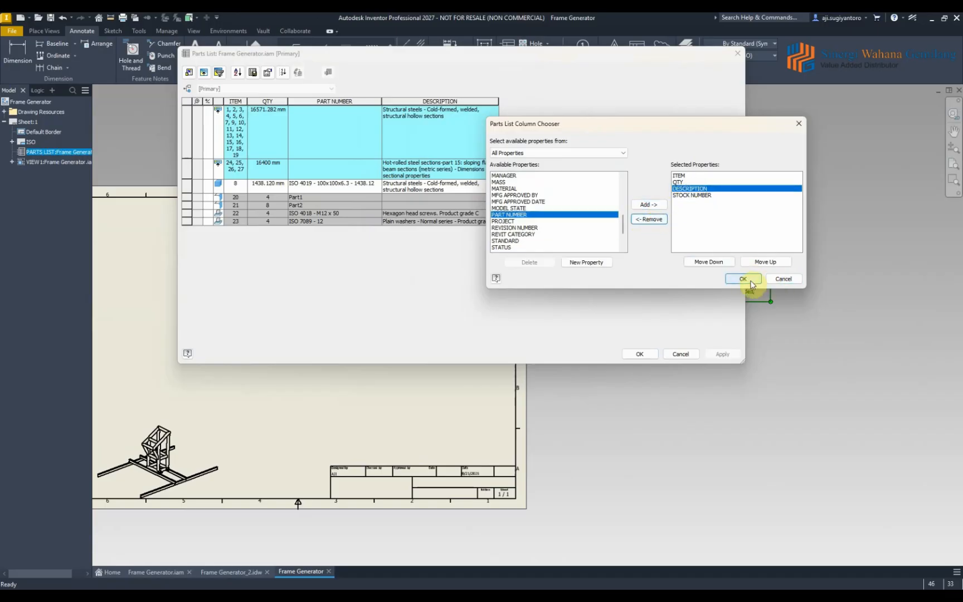
click(722, 355)
click(640, 354)
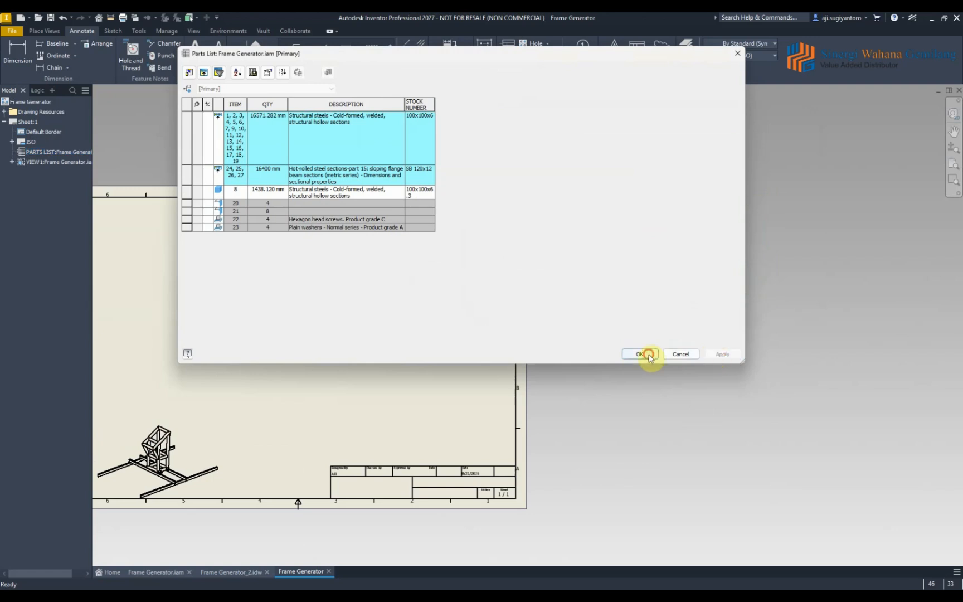
scroll(627, 327, down, 5)
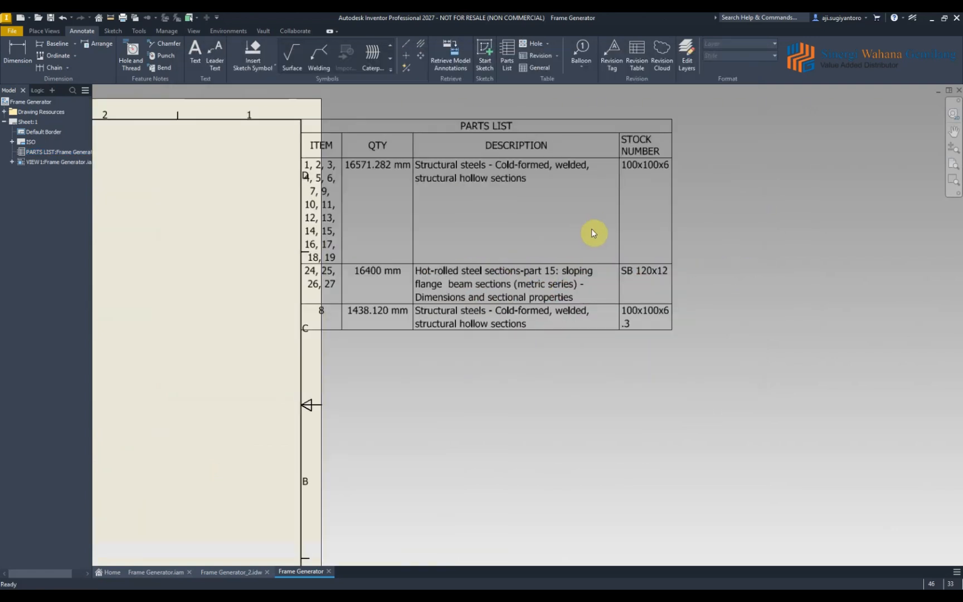